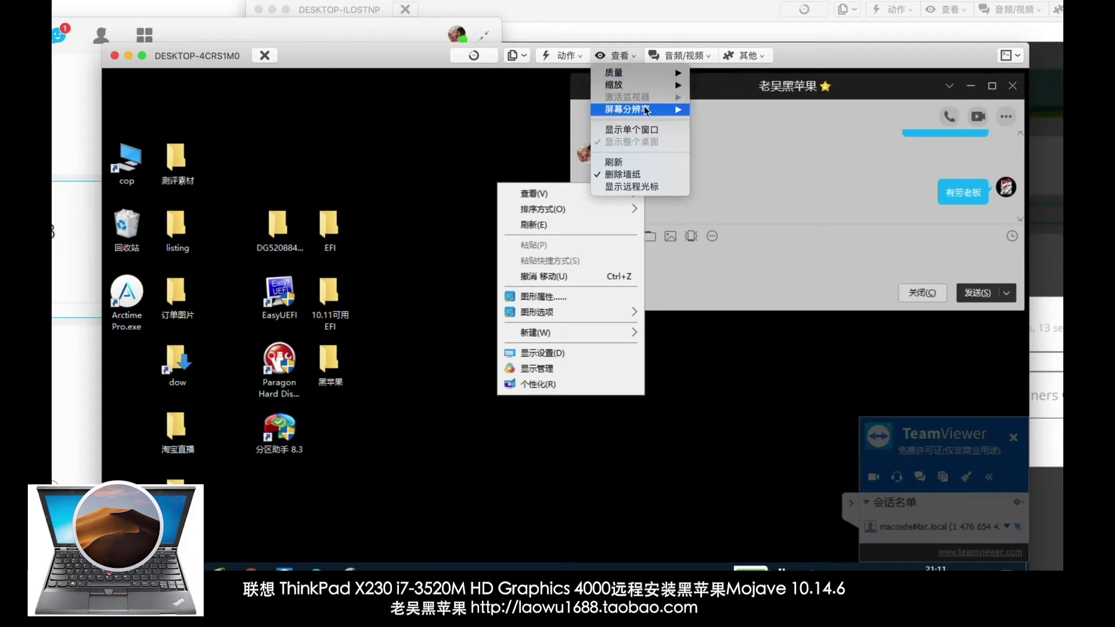
Open the Windows settings page that lists the installed apps and features.
{"action": "left_click", "coordinate": [415, 143]}
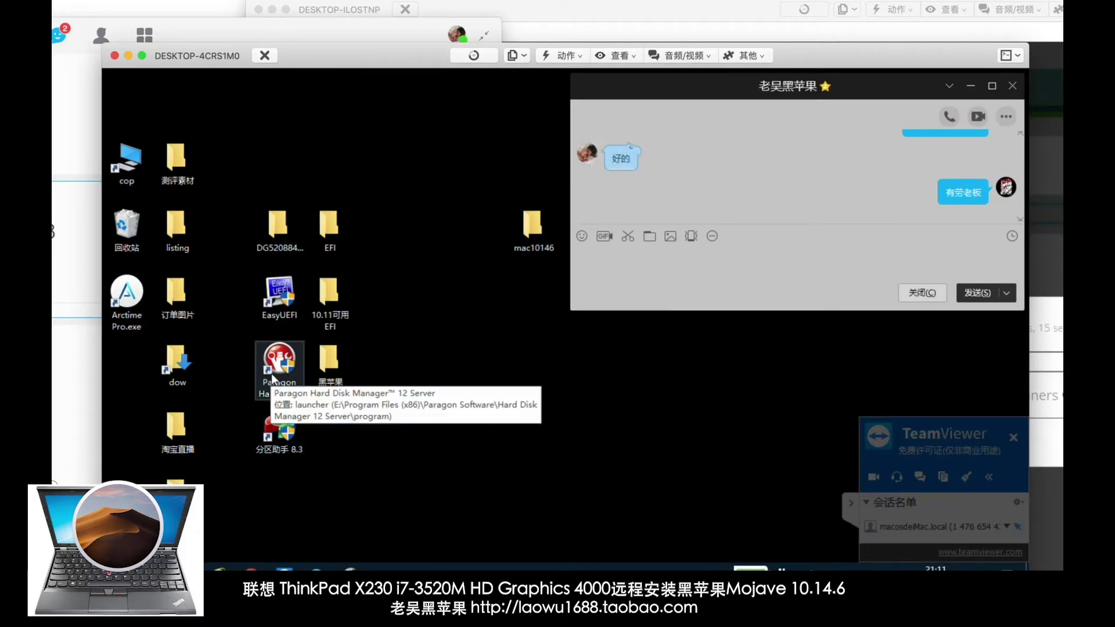
{"action": "key", "text": "super"}
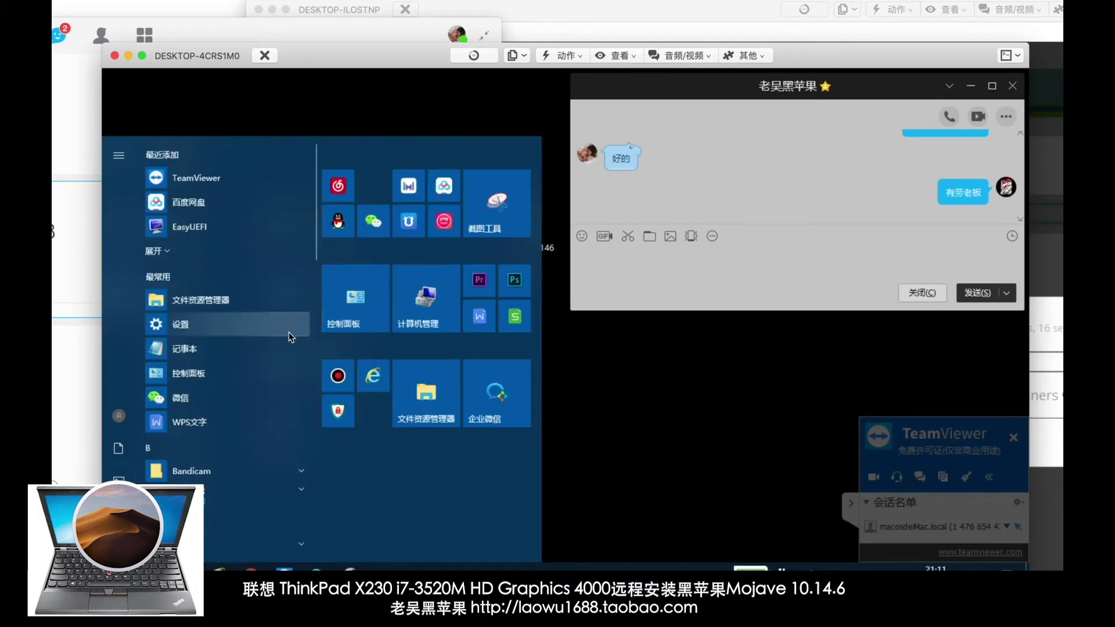
{"action": "left_click", "coordinate": [288, 331]}
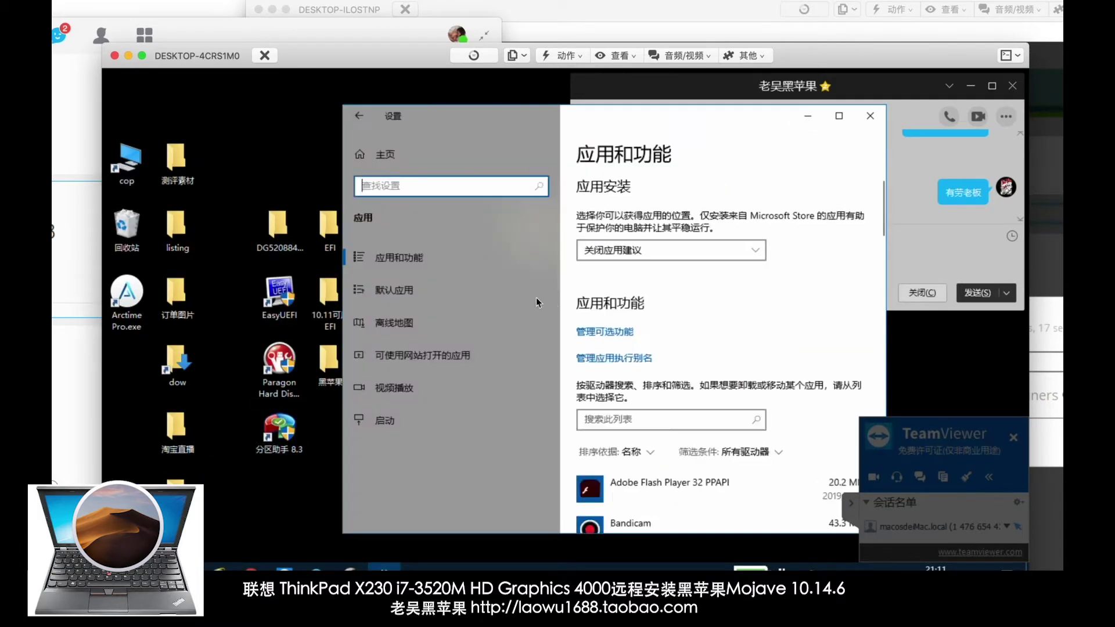
Uninstall Paragon Hard Disk Manager from the installed apps list and close the settings.
{"action": "scroll", "coordinate": [708, 326], "scroll_direction": "down", "scroll_amount": 15}
{"action": "scroll", "coordinate": [709, 330], "scroll_direction": "down", "scroll_amount": 15}
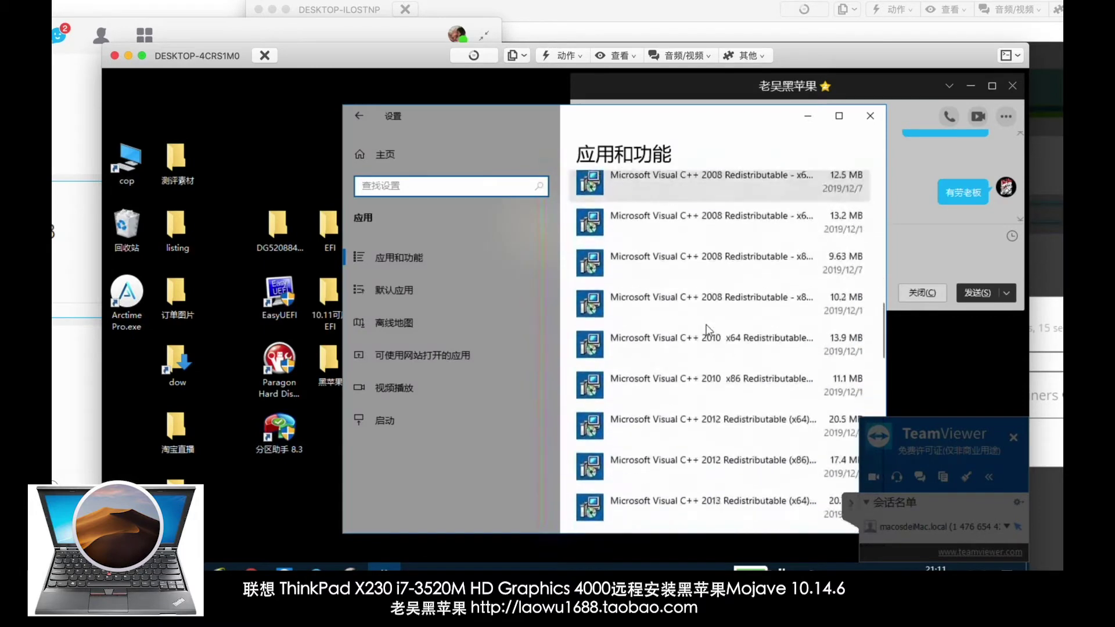
{"action": "scroll", "coordinate": [709, 329], "scroll_direction": "down", "scroll_amount": 10}
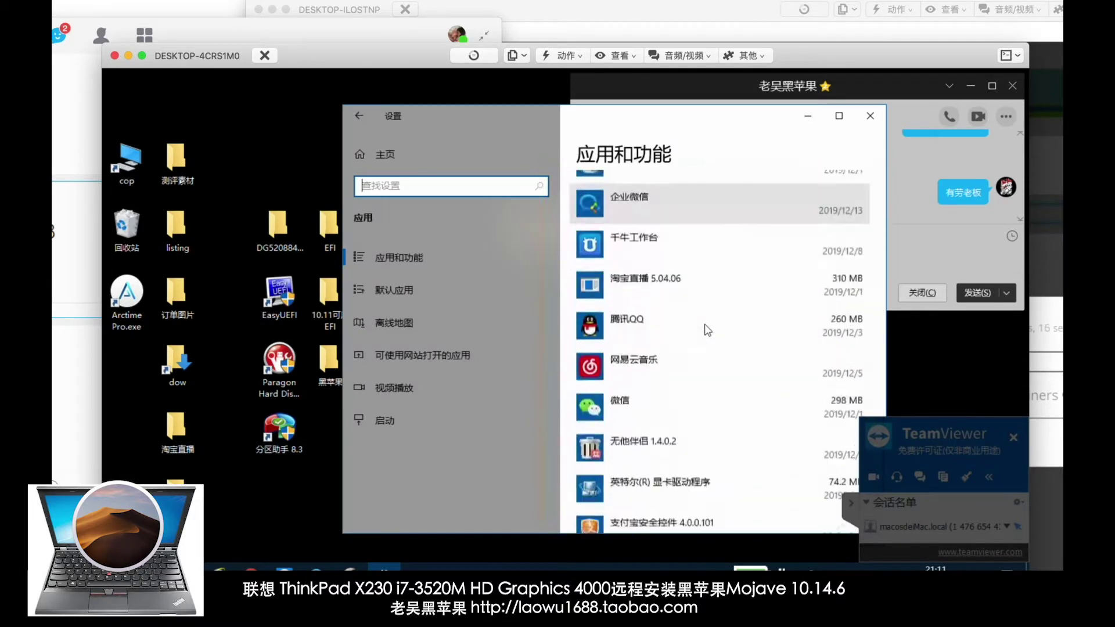
{"action": "scroll", "coordinate": [708, 320], "scroll_direction": "up", "scroll_amount": 8}
{"action": "scroll", "coordinate": [711, 324], "scroll_direction": "up", "scroll_amount": 10}
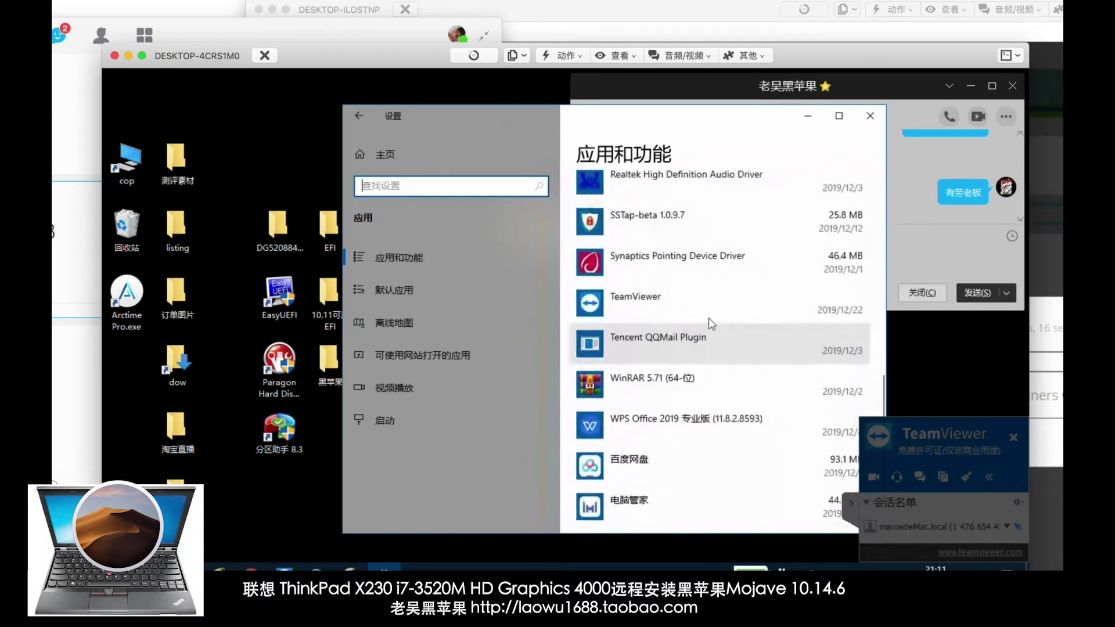
{"action": "left_click", "coordinate": [689, 313]}
{"action": "left_click", "coordinate": [831, 361]}
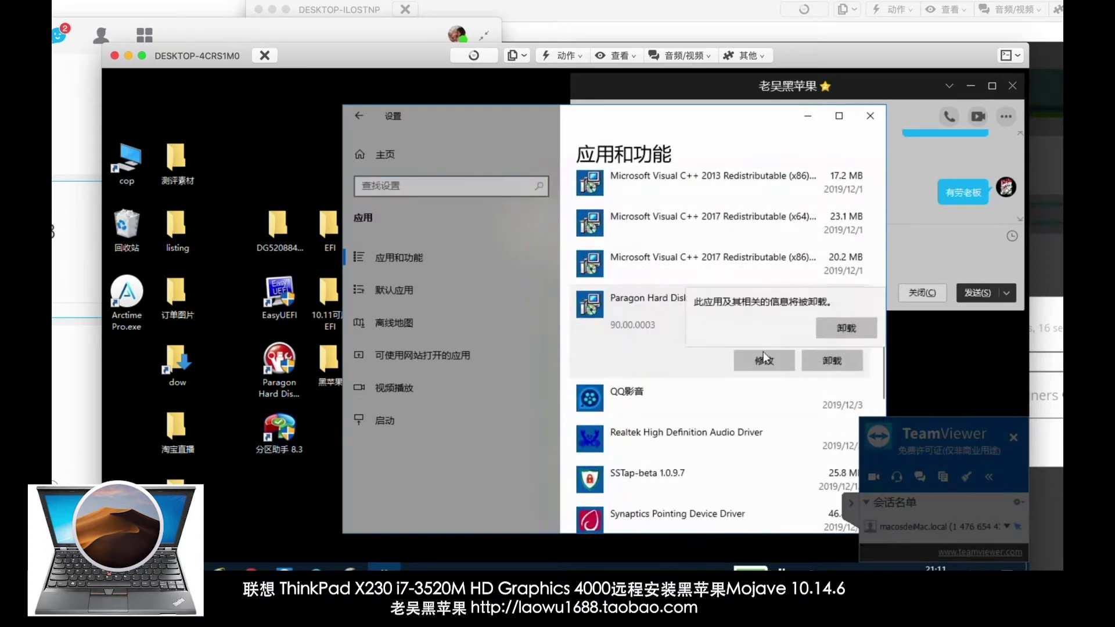
{"action": "left_click", "coordinate": [738, 349]}
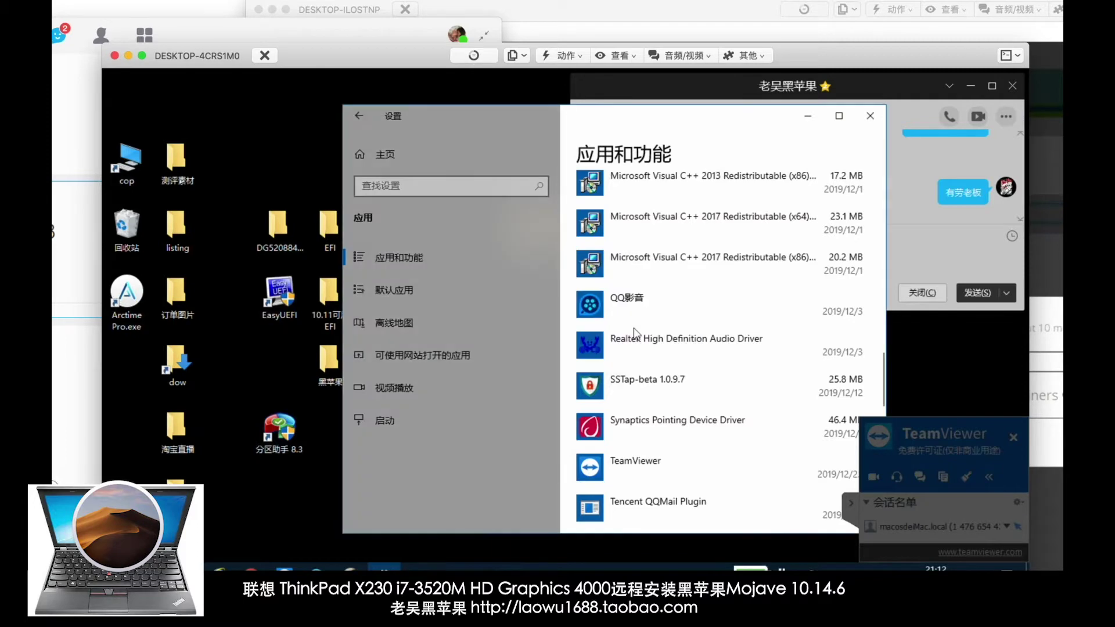
{"action": "left_click", "coordinate": [870, 115]}
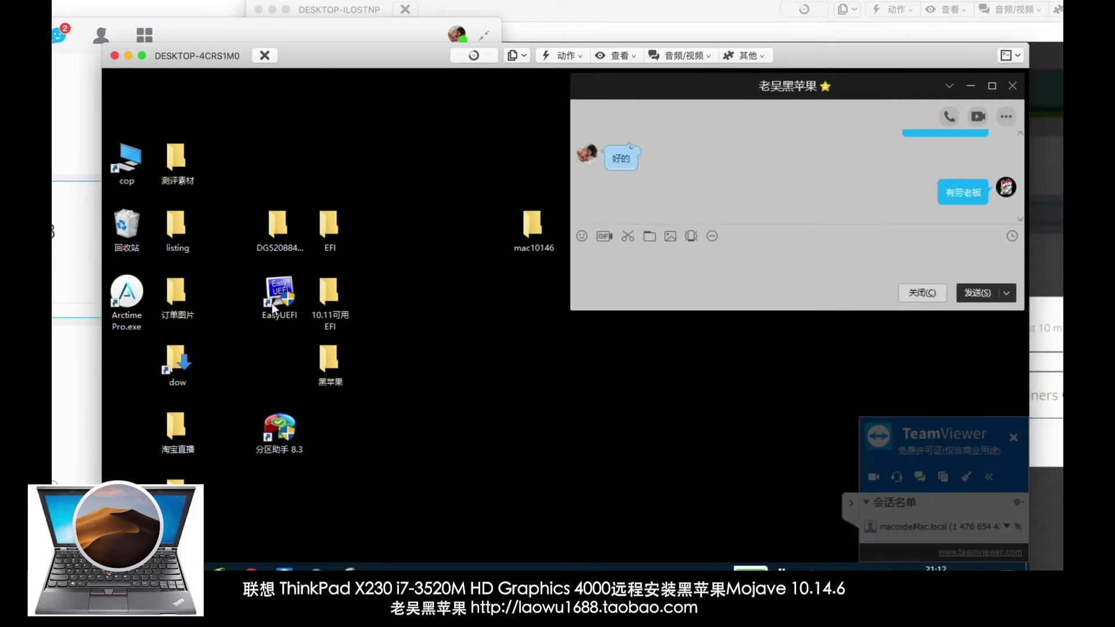
Open the desktop folder mac10146 and move its window clear of the desktop icons.
{"action": "double_click", "coordinate": [522, 232]}
{"action": "left_click_drag", "start_coordinate": [474, 169], "coordinate": [599, 158]}
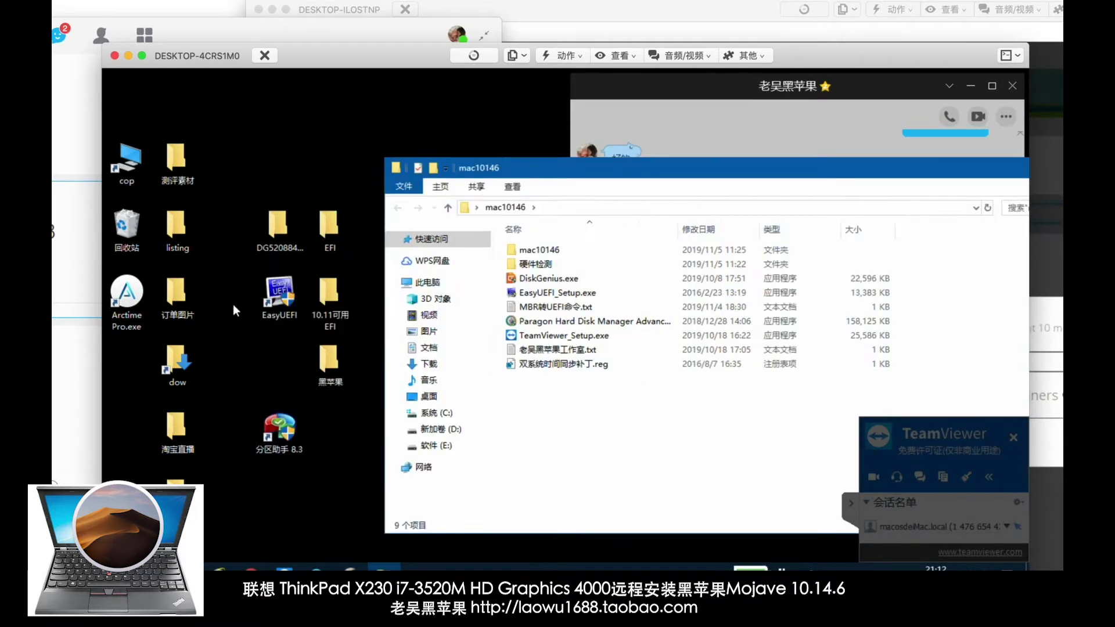
Enable the computer (计算机) icon on the desktop through the theme's desktop icon settings.
{"action": "right_click", "coordinate": [232, 304]}
{"action": "left_click", "coordinate": [261, 504]}
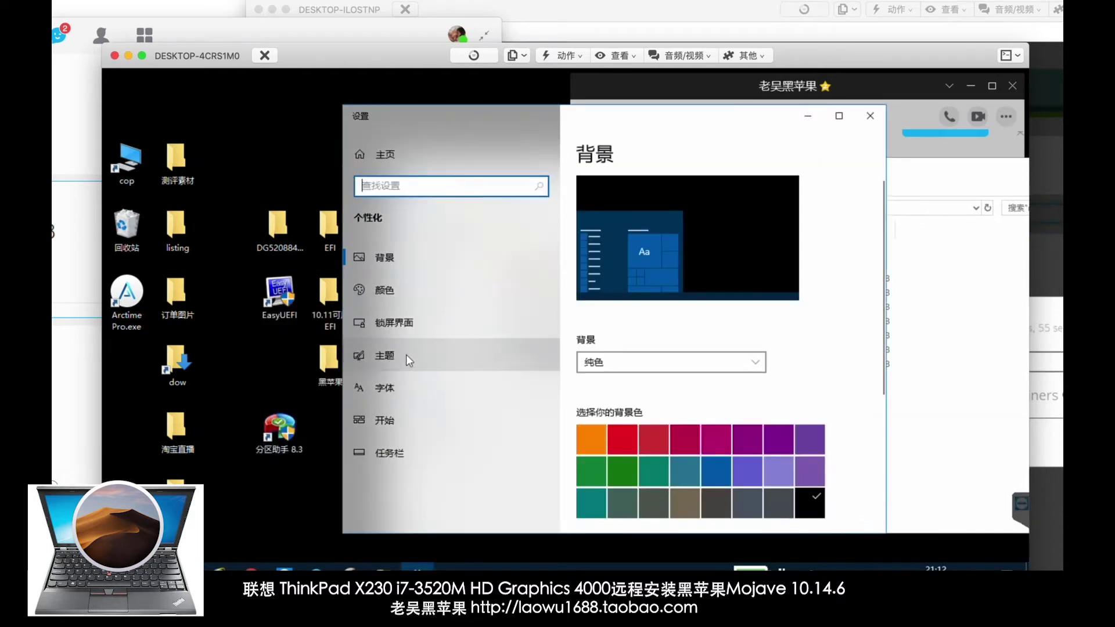
{"action": "left_click", "coordinate": [406, 354]}
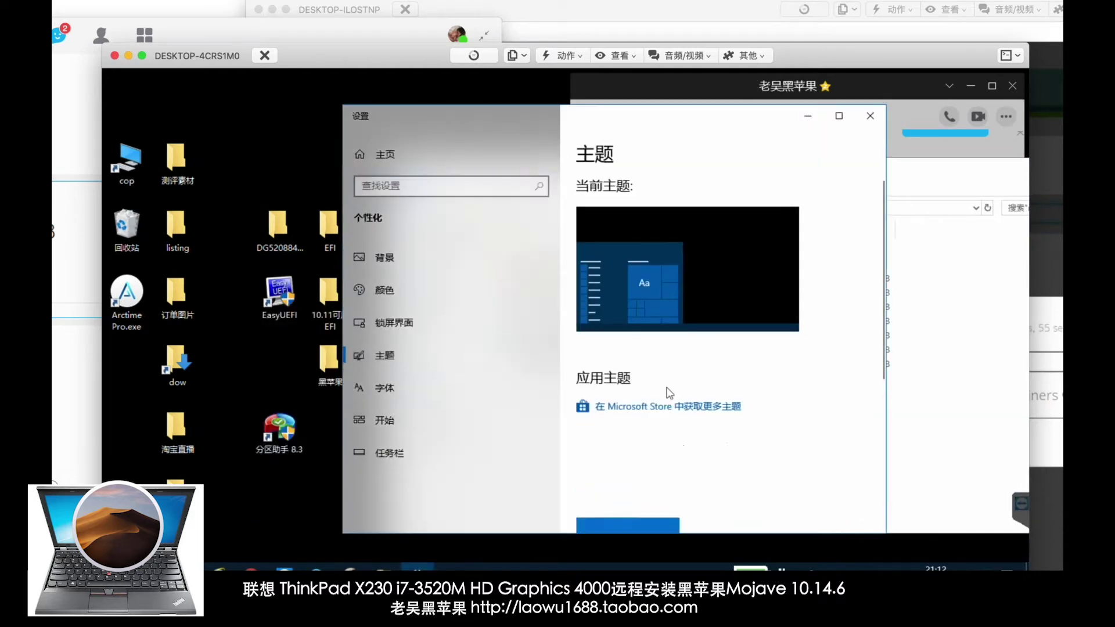
{"action": "scroll", "coordinate": [664, 392], "scroll_direction": "down", "scroll_amount": 3}
{"action": "left_click", "coordinate": [604, 425]}
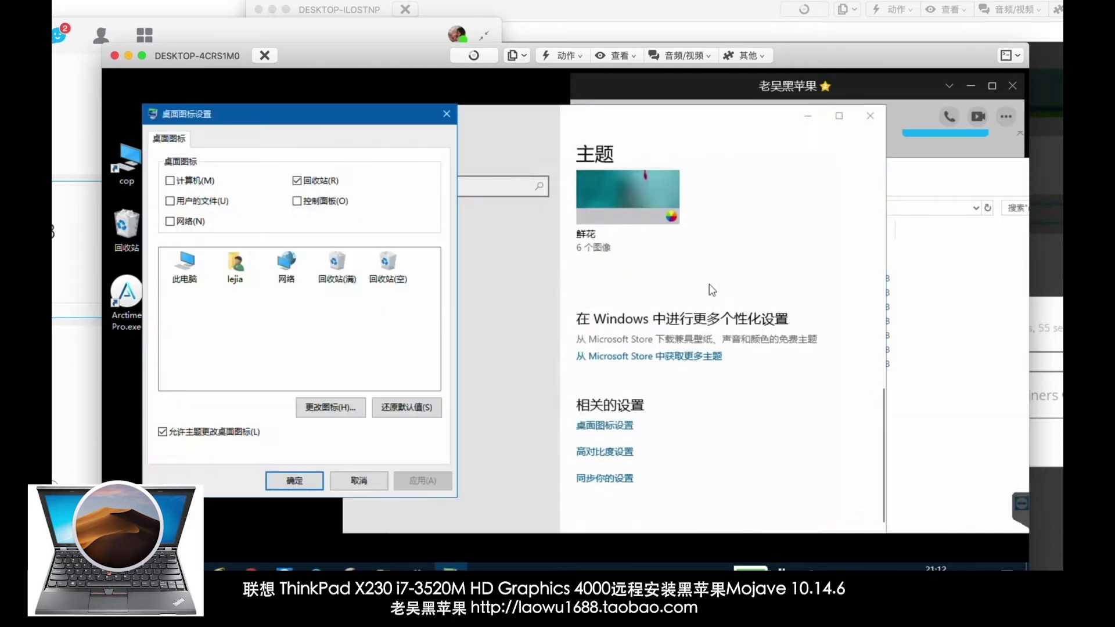
{"action": "left_click", "coordinate": [192, 181]}
{"action": "left_click", "coordinate": [295, 480]}
Open Computer Management for This PC and display Disk Management.
{"action": "right_click", "coordinate": [145, 373]}
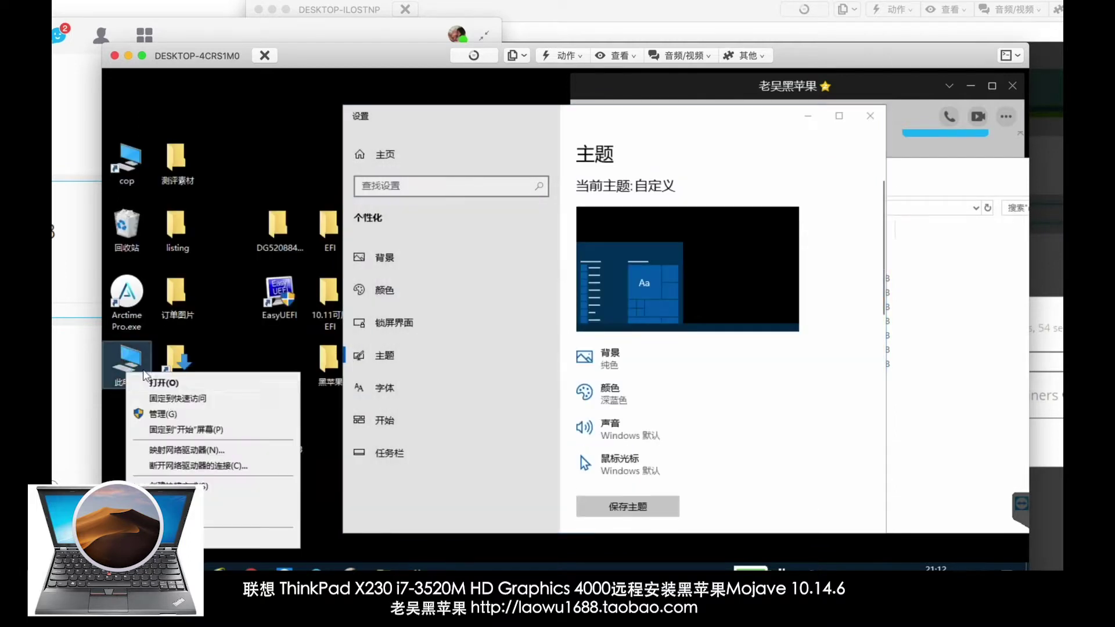
{"action": "left_click", "coordinate": [269, 337]}
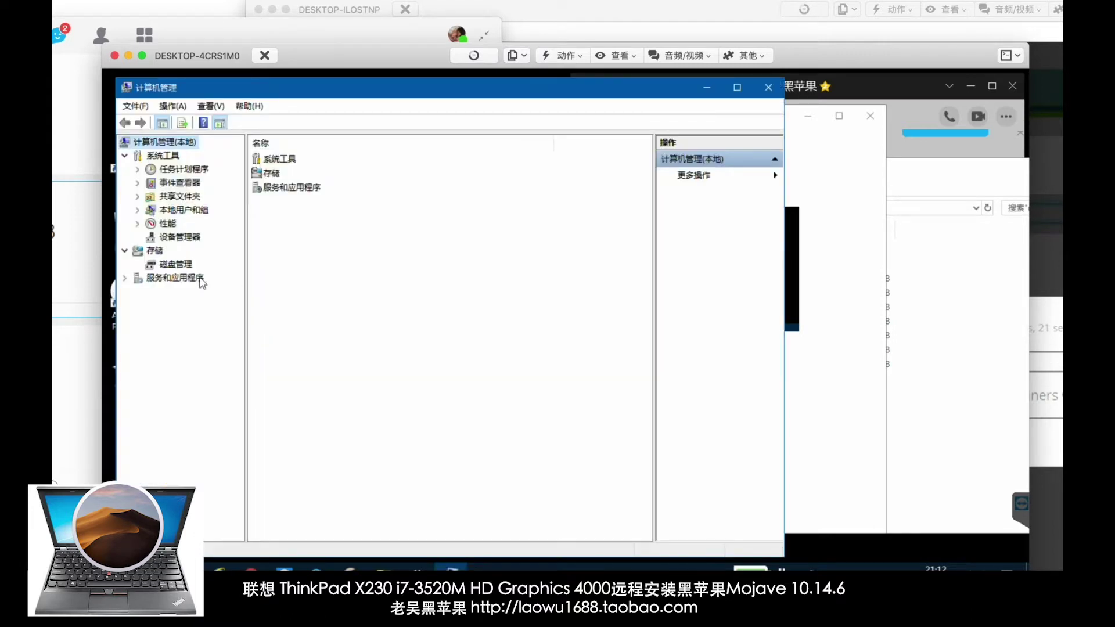
{"action": "left_click", "coordinate": [175, 264]}
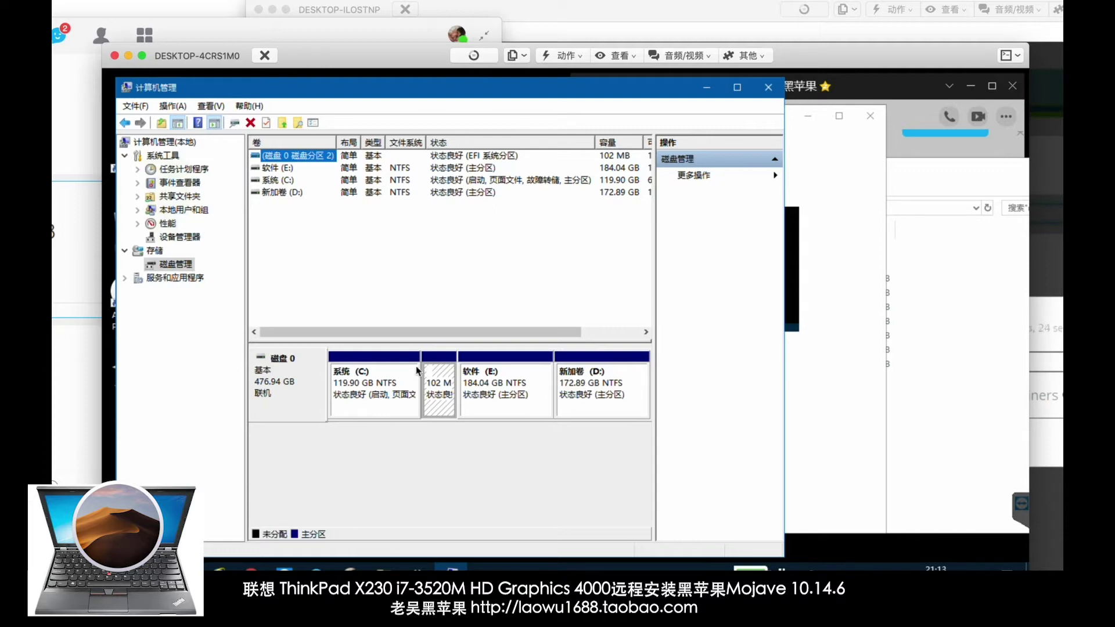
Examine the contents of the D: volume, including its BaiduNetdiskDownload folder, and close the folder window.
{"action": "right_click", "coordinate": [578, 394]}
{"action": "left_click", "coordinate": [633, 250]}
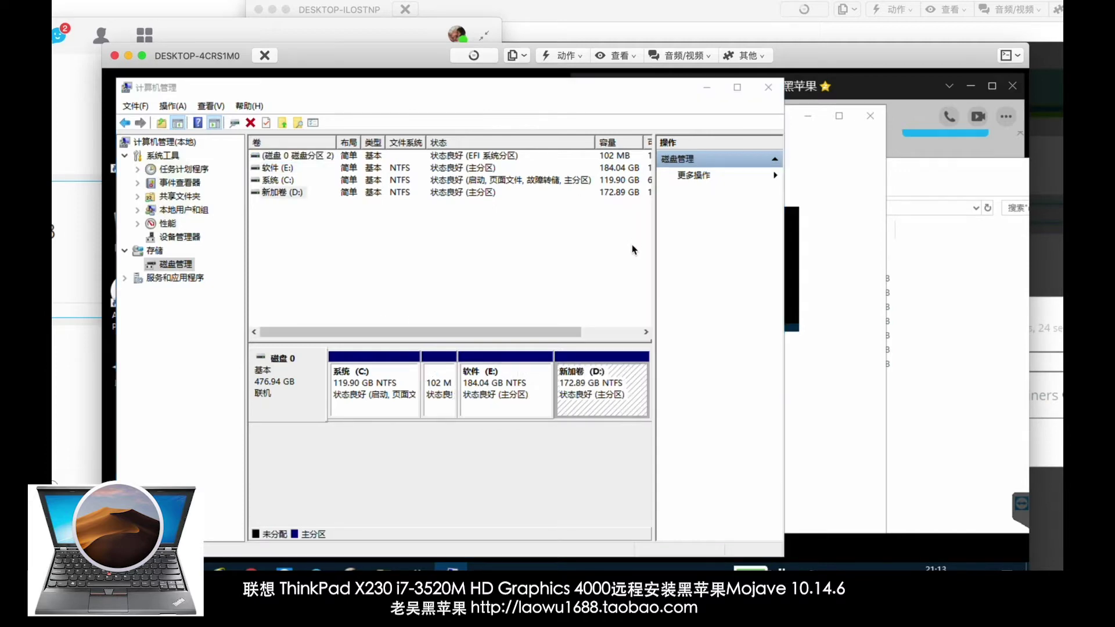
{"action": "double_click", "coordinate": [273, 155]}
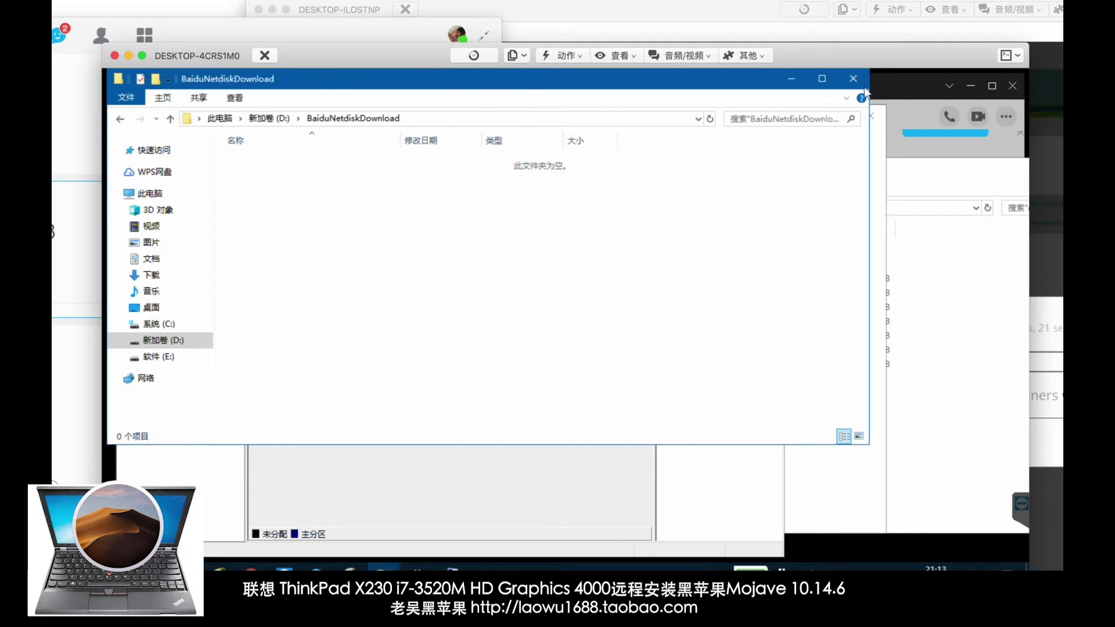
{"action": "left_click", "coordinate": [853, 78]}
Capture the partition layout as a screenshot, add an arrow pointing at the D: partition, and send it in the chat.
{"action": "key", "text": "ctrl+super+a"}
{"action": "left_click_drag", "start_coordinate": [280, 330], "coordinate": [673, 467]}
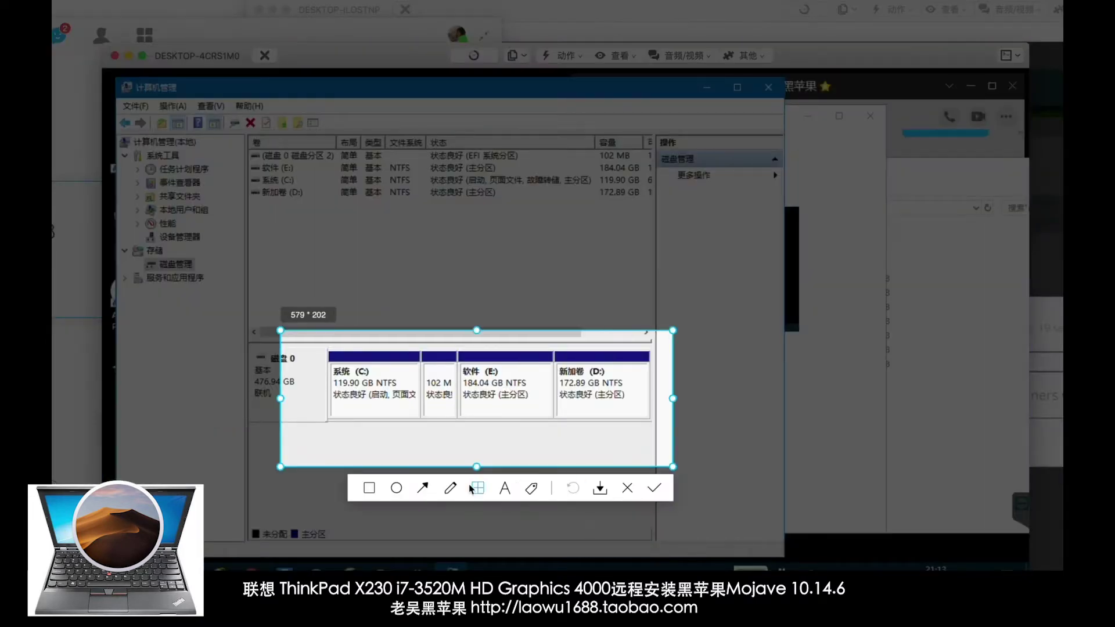
{"action": "left_click", "coordinate": [422, 488]}
{"action": "left_click_drag", "start_coordinate": [602, 446], "coordinate": [568, 401]}
{"action": "left_click", "coordinate": [654, 488]}
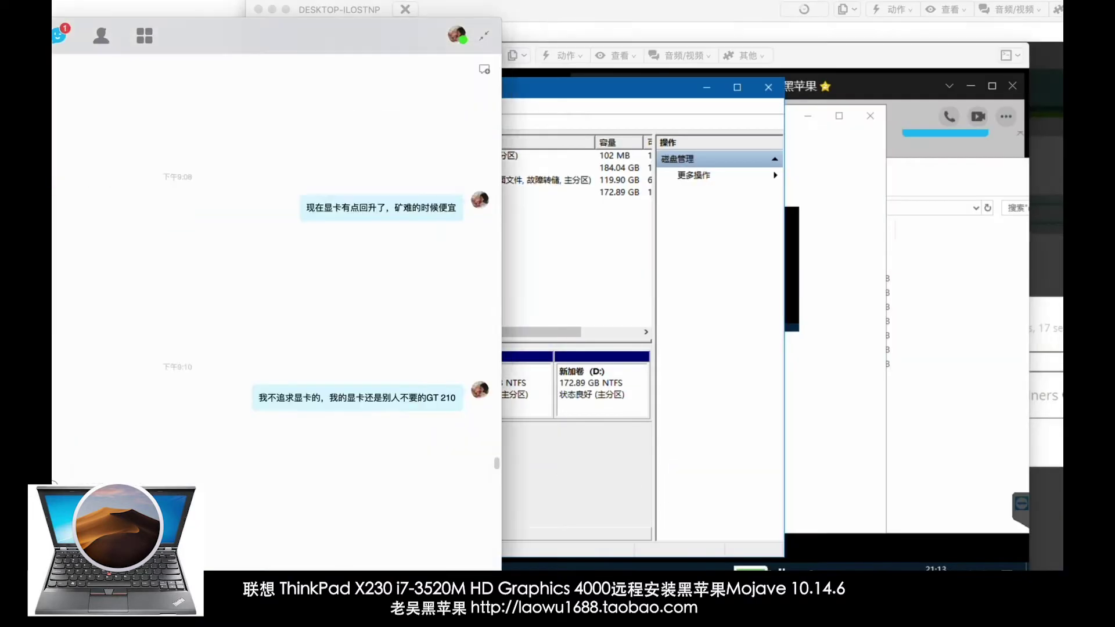
{"action": "key", "text": "Return"}
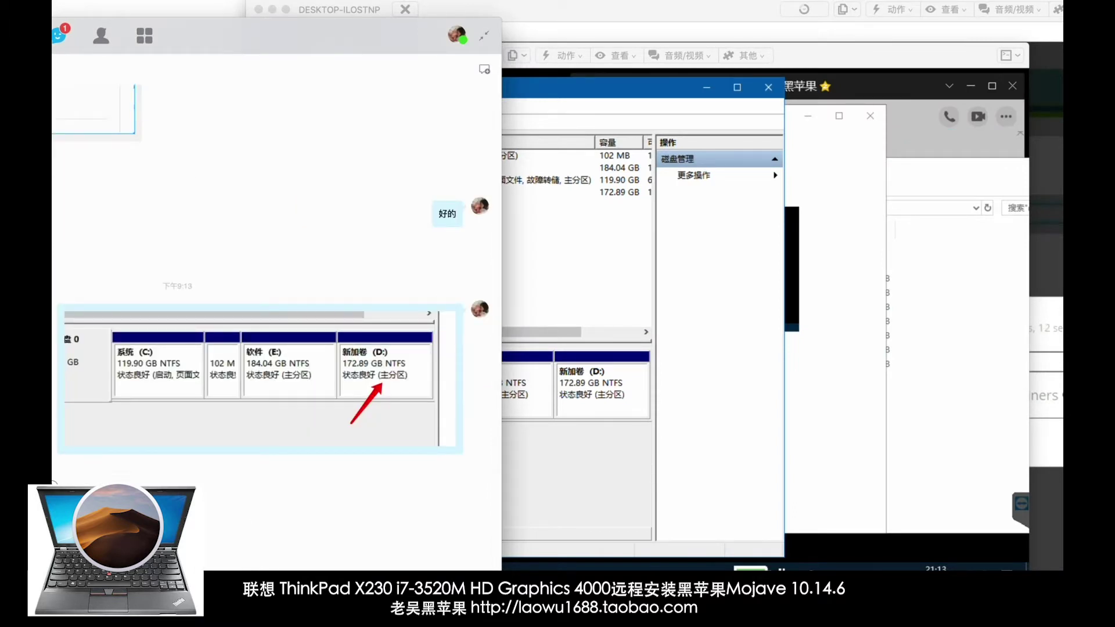
Ask in the chat "是这个分区用来安装mac吗?" and read the reply in the remote computer's chat window.
{"action": "key", "text": "Return"}
{"action": "left_click", "coordinate": [577, 453]}
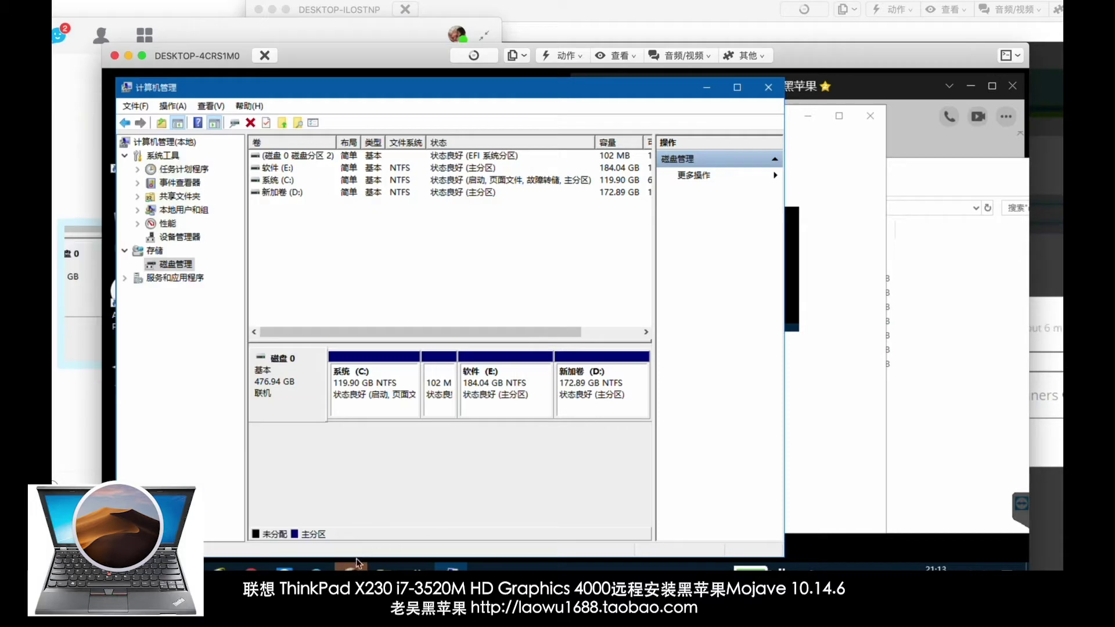
{"action": "left_click", "coordinate": [356, 564]}
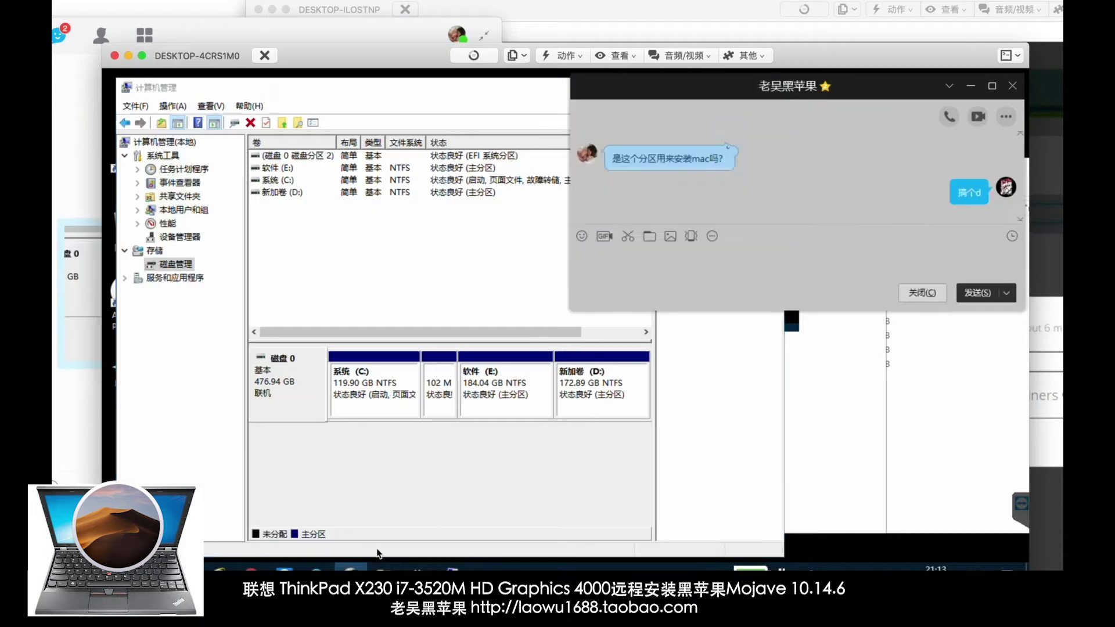
{"action": "left_click", "coordinate": [462, 487]}
Delete the 新加卷 (D:) volume, forcing the deletion although it is in use.
{"action": "right_click", "coordinate": [605, 383]}
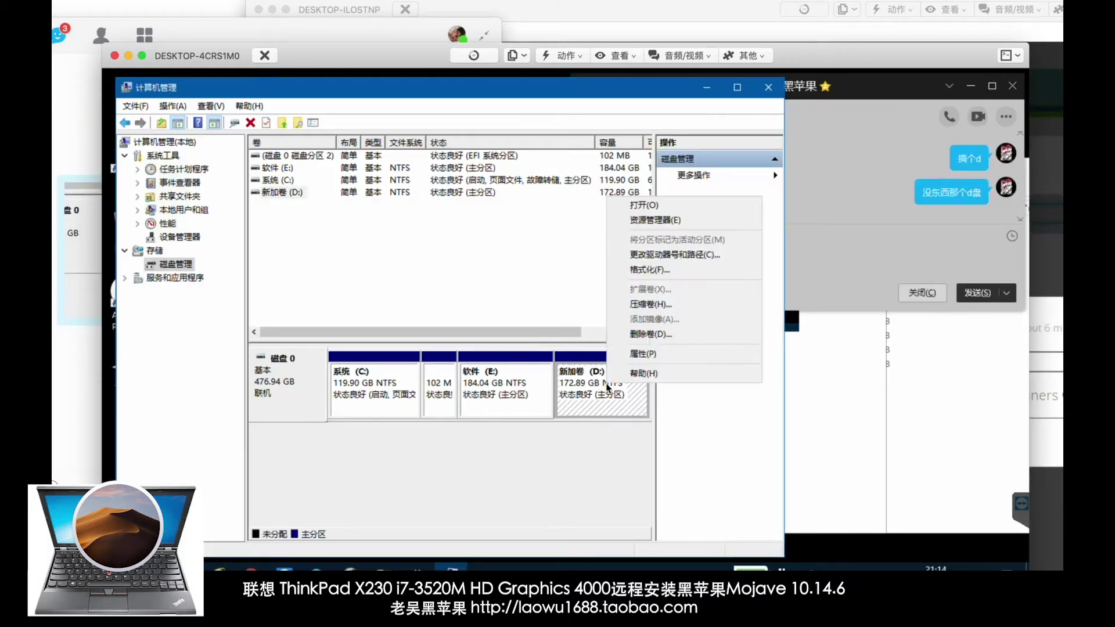
{"action": "left_click", "coordinate": [650, 342]}
{"action": "left_click", "coordinate": [611, 378]}
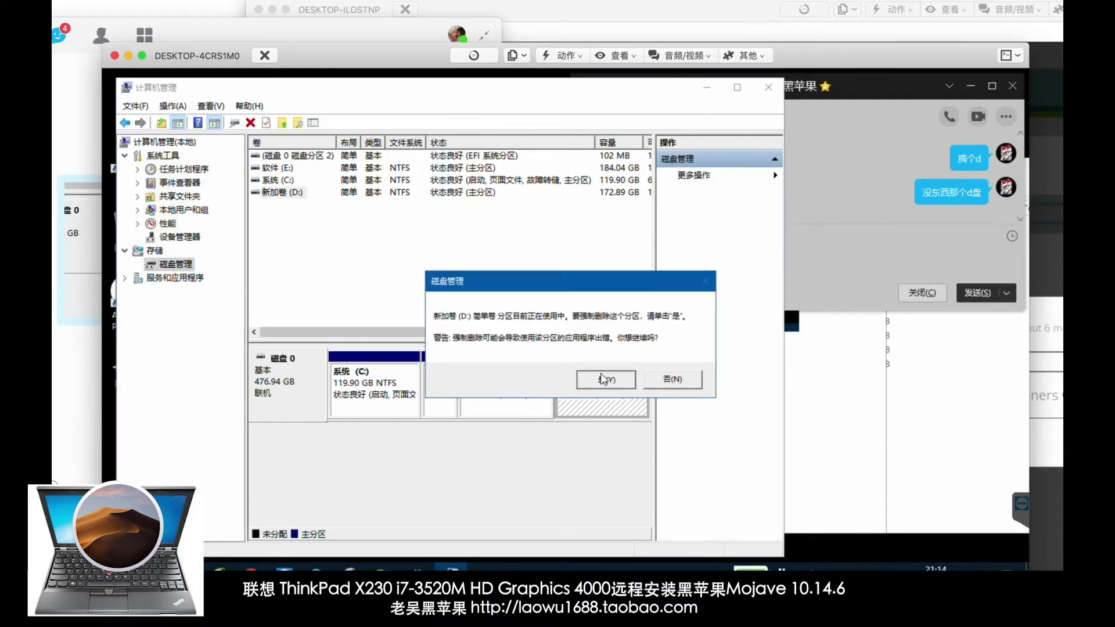
{"action": "left_click", "coordinate": [613, 377]}
Create a simple volume in the unallocated space without assigning a drive letter or path and without formatting it.
{"action": "right_click", "coordinate": [592, 379]}
{"action": "left_click", "coordinate": [330, 459]}
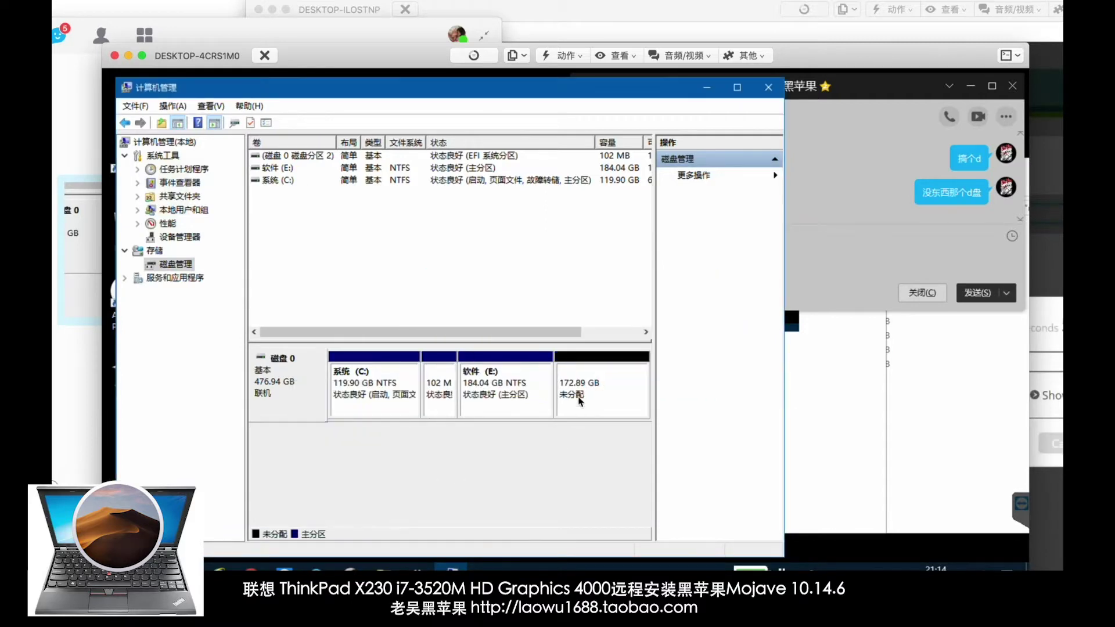
{"action": "left_click", "coordinate": [552, 469]}
{"action": "left_click", "coordinate": [546, 468]}
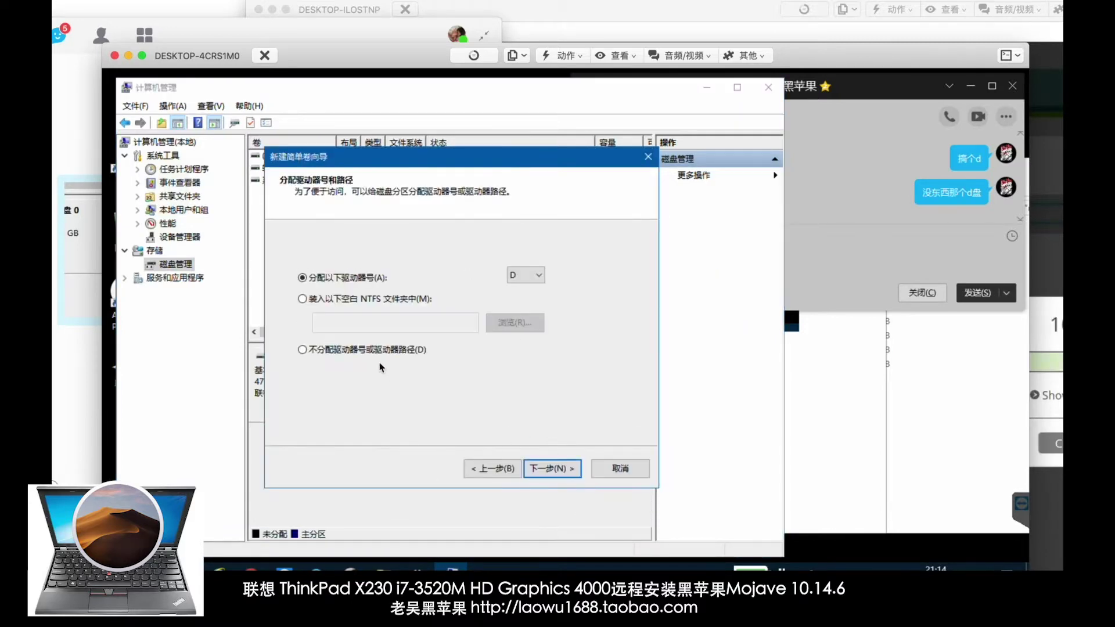
{"action": "left_click", "coordinate": [371, 350]}
{"action": "left_click", "coordinate": [552, 468]}
{"action": "left_click", "coordinate": [313, 267]}
{"action": "left_click", "coordinate": [552, 469]}
{"action": "left_click", "coordinate": [551, 468]}
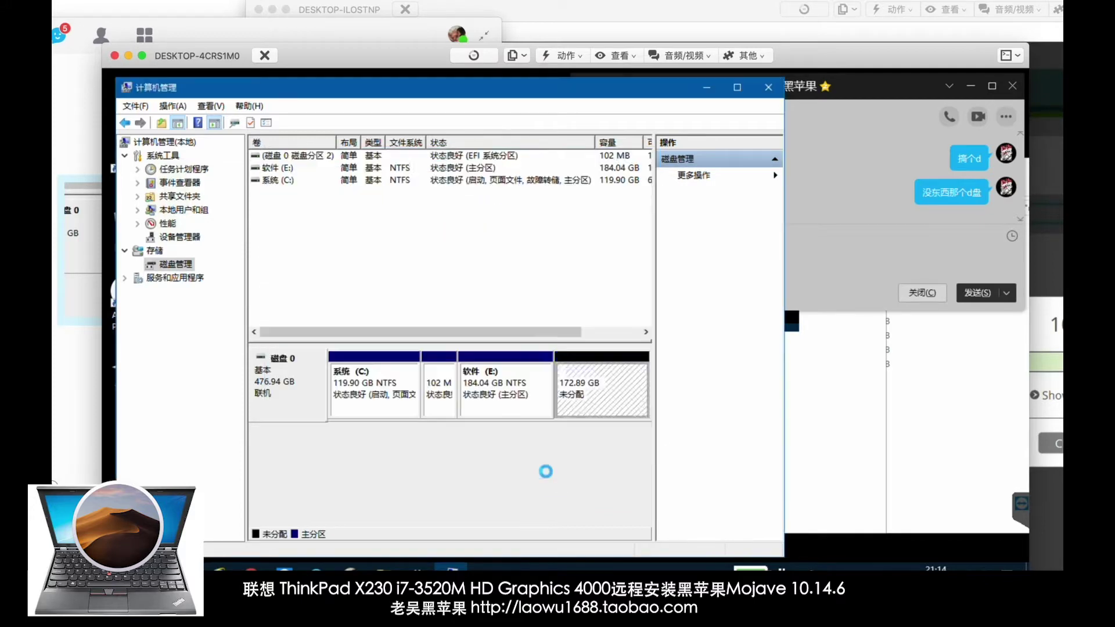
Close Computer Management and the theme settings, and minimize the chat window.
{"action": "left_click", "coordinate": [768, 87]}
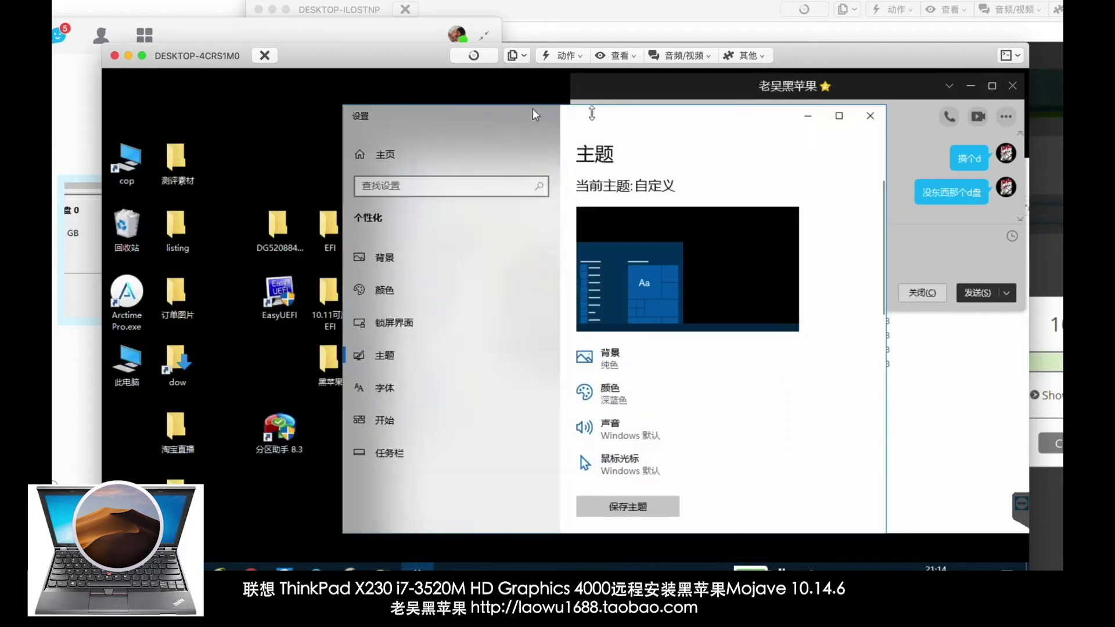
{"action": "left_click", "coordinate": [968, 89]}
{"action": "left_click", "coordinate": [870, 115]}
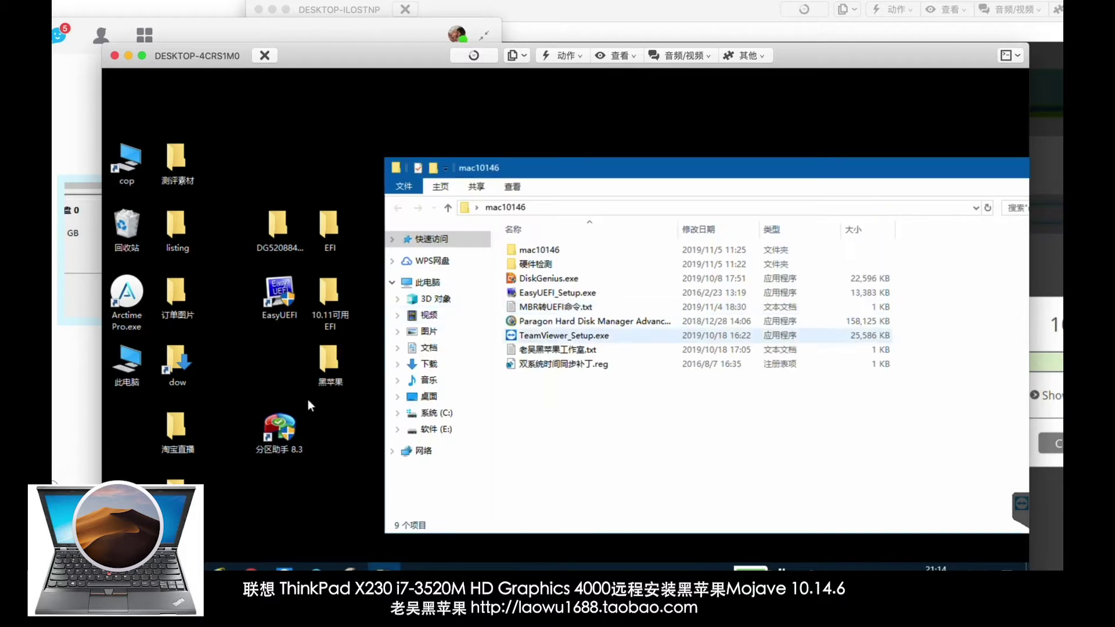
Open the advanced display settings and the adapter properties of display 1 to examine the graphics hardware.
{"action": "right_click", "coordinate": [226, 344]}
{"action": "left_click", "coordinate": [270, 512]}
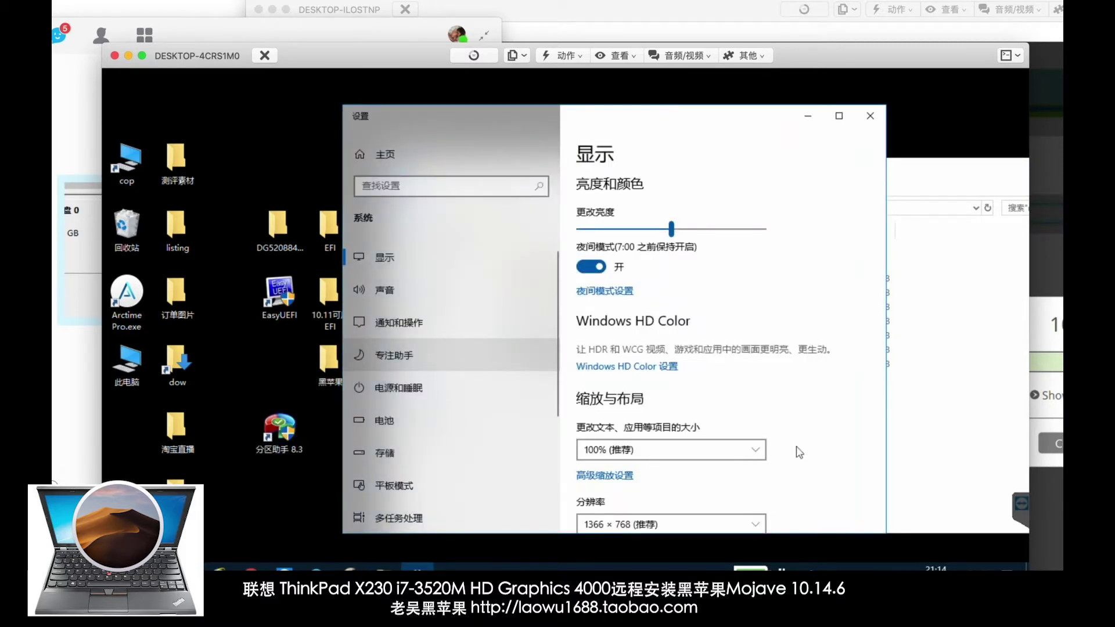
{"action": "scroll", "coordinate": [813, 314], "scroll_direction": "down", "scroll_amount": 5}
{"action": "left_click", "coordinate": [604, 367]}
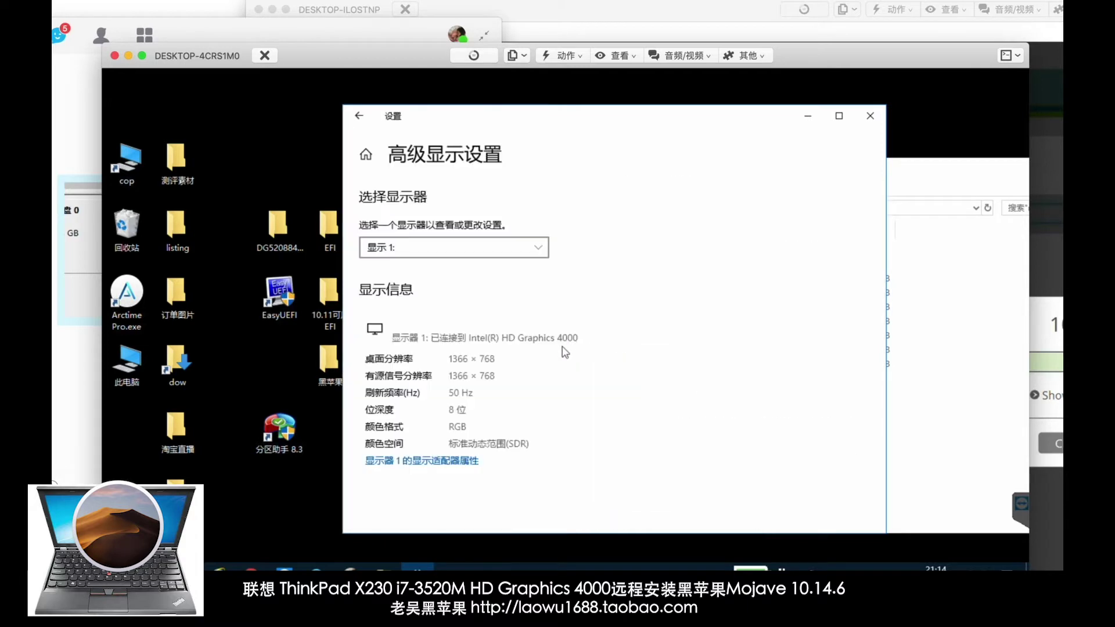
{"action": "left_click", "coordinate": [447, 462]}
Place the adapter properties beside the display information and capture both in a screenshot.
{"action": "left_click_drag", "start_coordinate": [321, 131], "coordinate": [719, 124]}
{"action": "key", "text": "ctrl+super+a"}
{"action": "left_click_drag", "start_coordinate": [351, 181], "coordinate": [929, 530]}
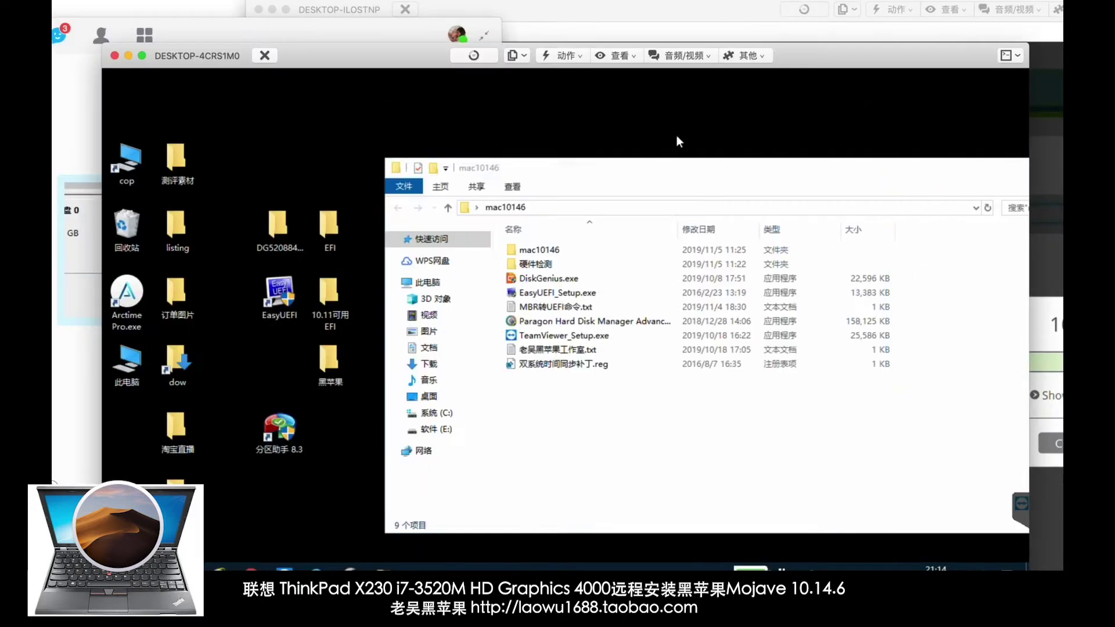
Open the system properties of This PC and launch Device Manager from there.
{"action": "right_click", "coordinate": [124, 368]}
{"action": "left_click", "coordinate": [232, 537]}
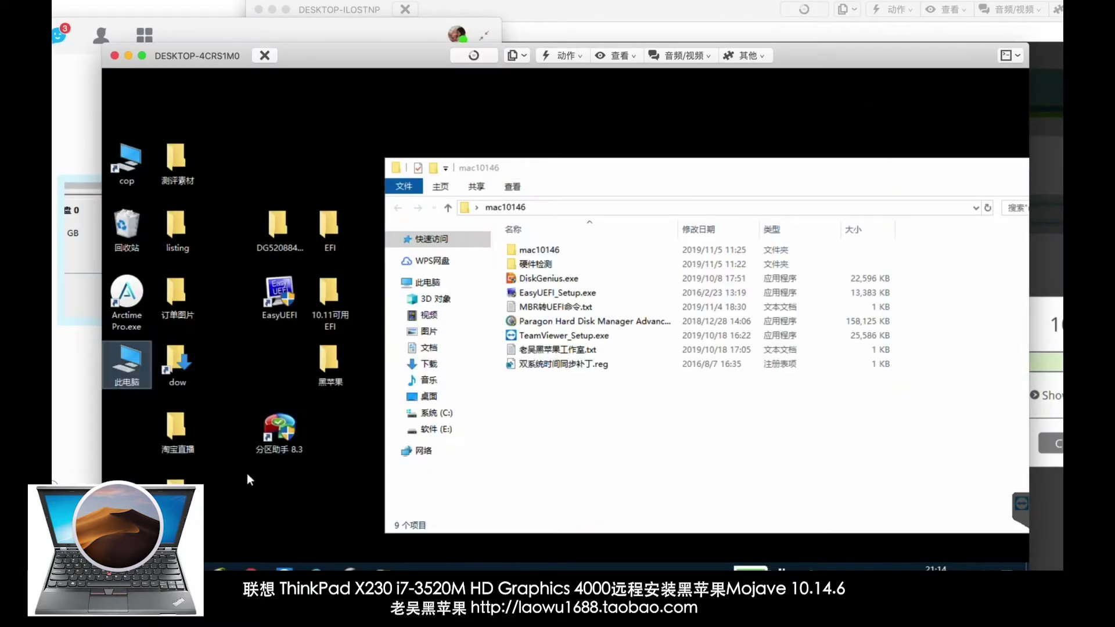
{"action": "left_click", "coordinate": [217, 192]}
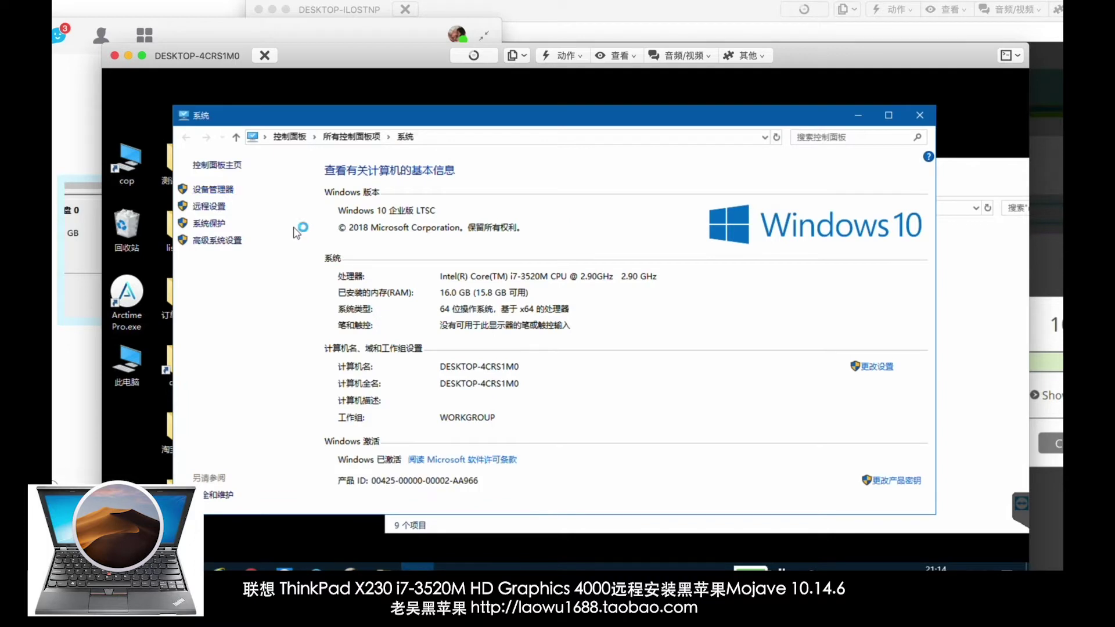
Expand the IDE ATA/ATAPI controllers and disk drives in Device Manager and paste a screenshot of them into the chat draft.
{"action": "left_click", "coordinate": [177, 176]}
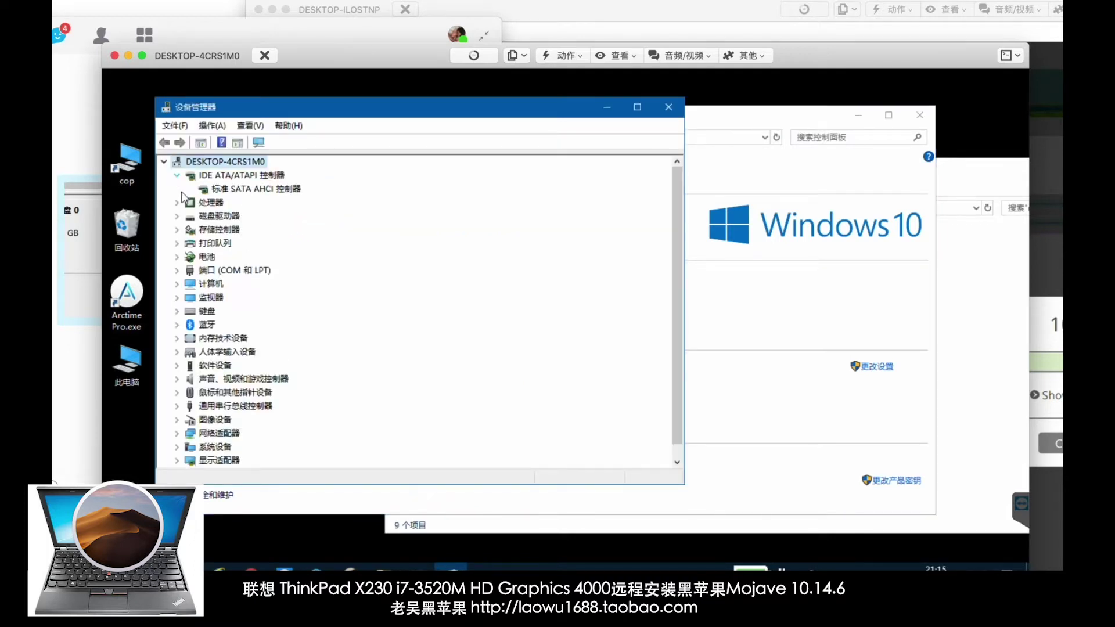
{"action": "left_click", "coordinate": [176, 217]}
{"action": "key", "text": "super+Tab"}
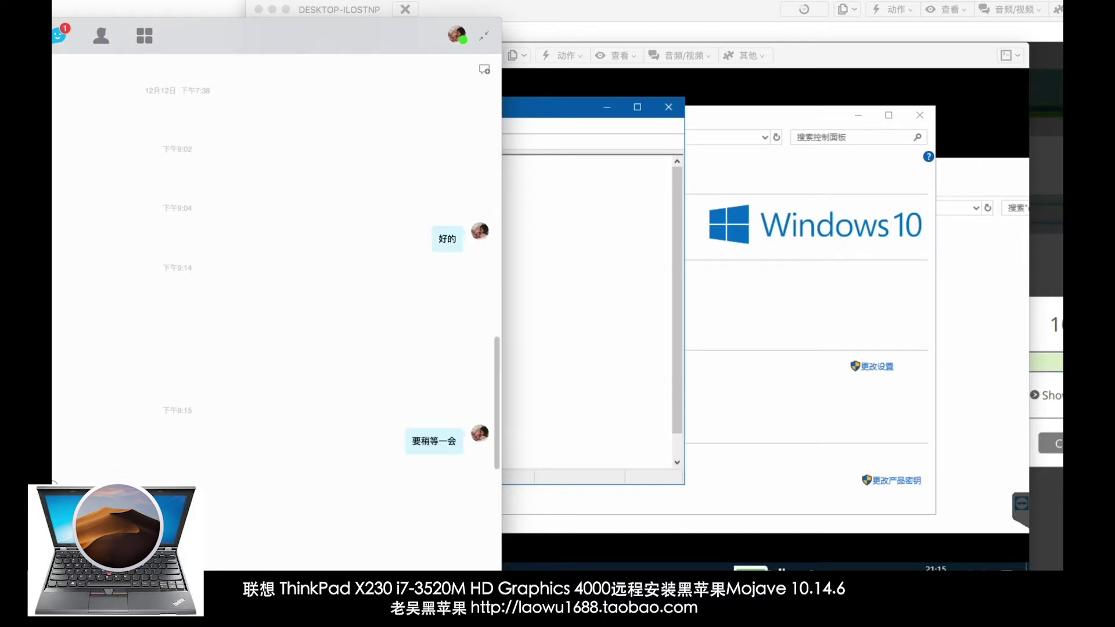
{"action": "left_click", "coordinate": [597, 349]}
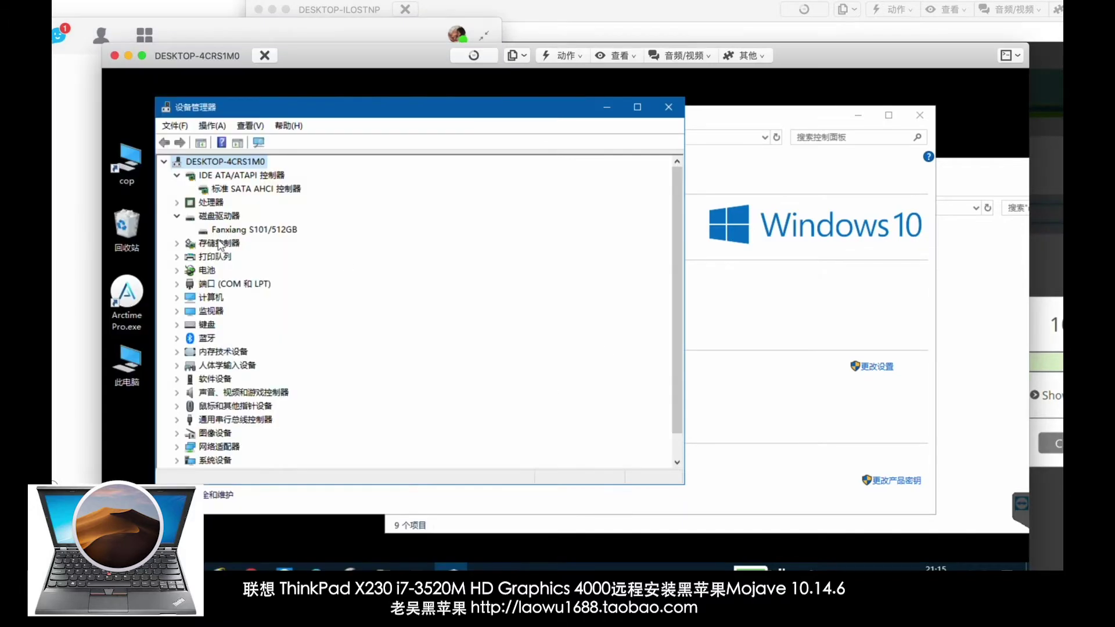
{"action": "key", "text": "ctrl+super+a"}
{"action": "left_click_drag", "start_coordinate": [152, 152], "coordinate": [369, 281]}
{"action": "double_click", "coordinate": [312, 261]}
{"action": "key", "text": "super+Tab"}
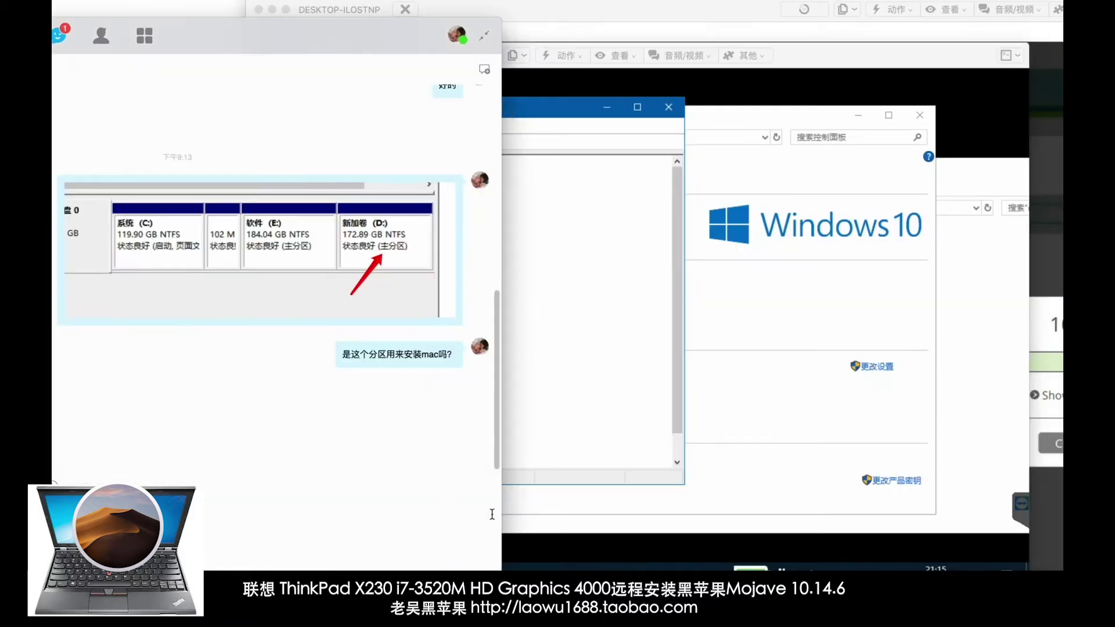
{"action": "left_click", "coordinate": [514, 502]}
Copy the first hardware ID of the Realtek High Definition Audio device into the chat draft and close the device's properties.
{"action": "left_click", "coordinate": [177, 394]}
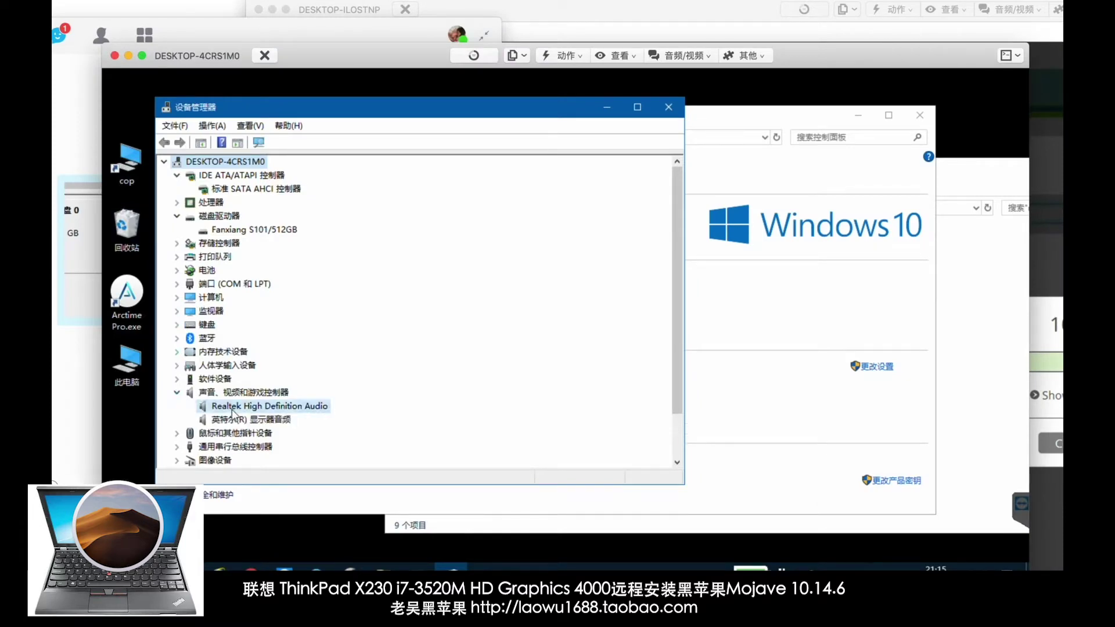
{"action": "double_click", "coordinate": [233, 406]}
{"action": "left_click", "coordinate": [362, 129]}
{"action": "left_click", "coordinate": [351, 213]}
{"action": "left_click", "coordinate": [345, 251]}
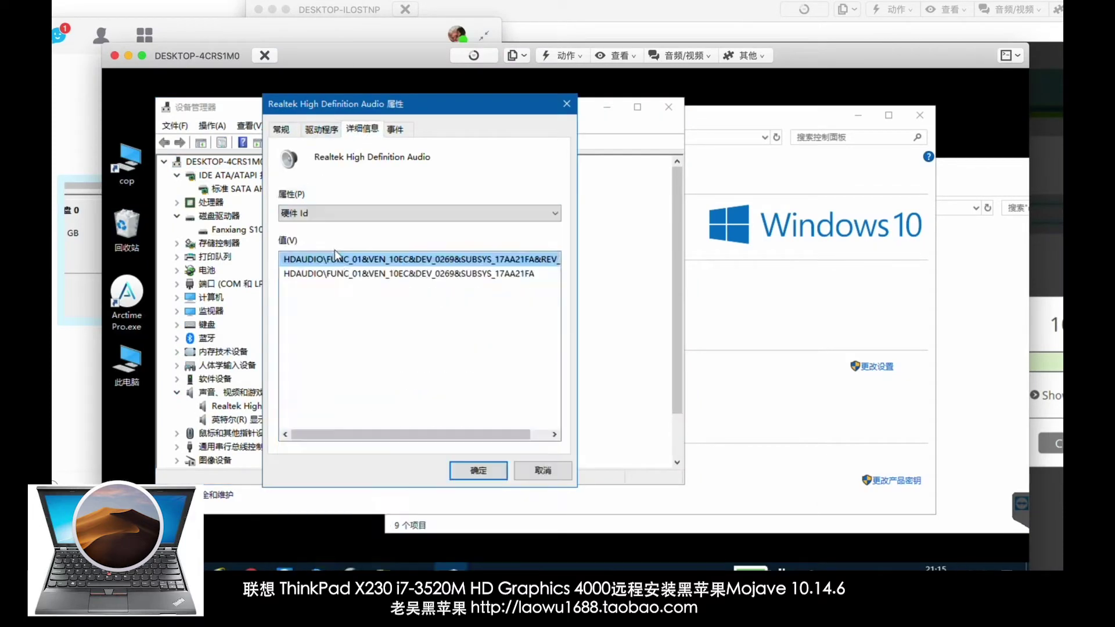
{"action": "right_click", "coordinate": [350, 264]}
{"action": "left_click", "coordinate": [367, 271]}
{"action": "left_click", "coordinate": [78, 372]}
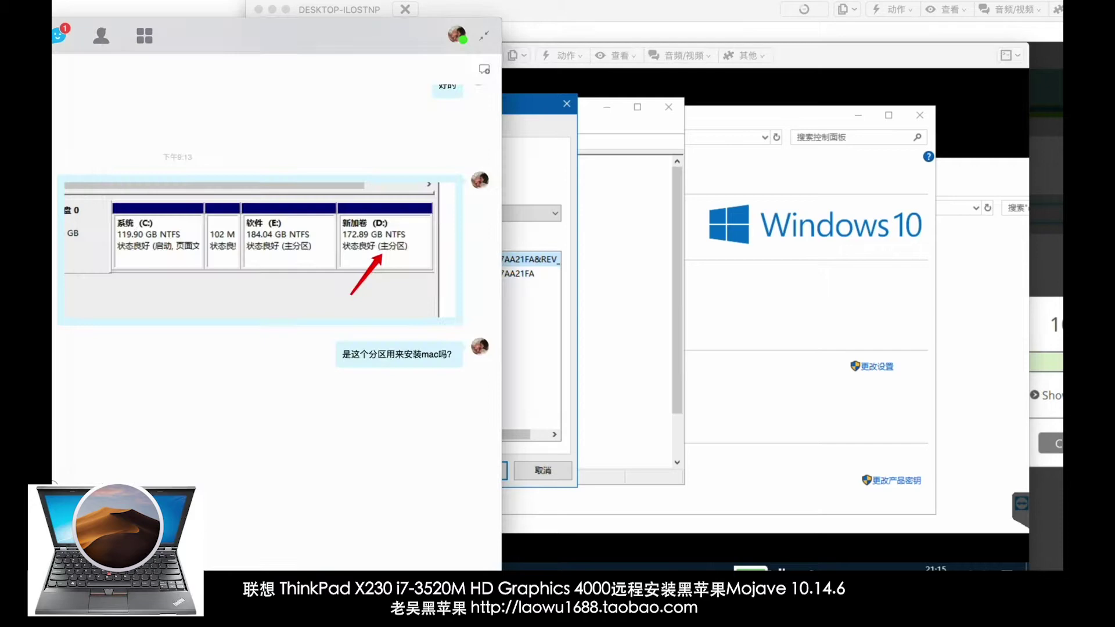
{"action": "left_click", "coordinate": [528, 334]}
{"action": "left_click", "coordinate": [541, 470]}
Expand the network adapters and paste a screenshot of the Intel network devices into the chat draft.
{"action": "left_click", "coordinate": [178, 421]}
{"action": "left_click", "coordinate": [258, 328]}
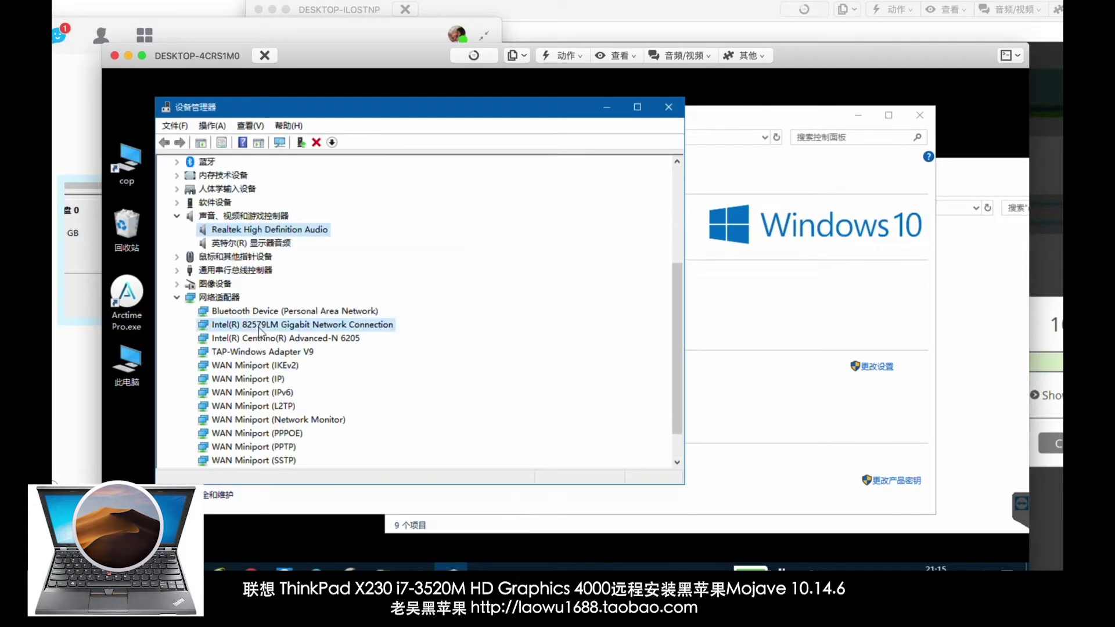
{"action": "key", "text": "ctrl+super+a"}
{"action": "left_click_drag", "start_coordinate": [173, 291], "coordinate": [430, 374]}
{"action": "double_click", "coordinate": [378, 358]}
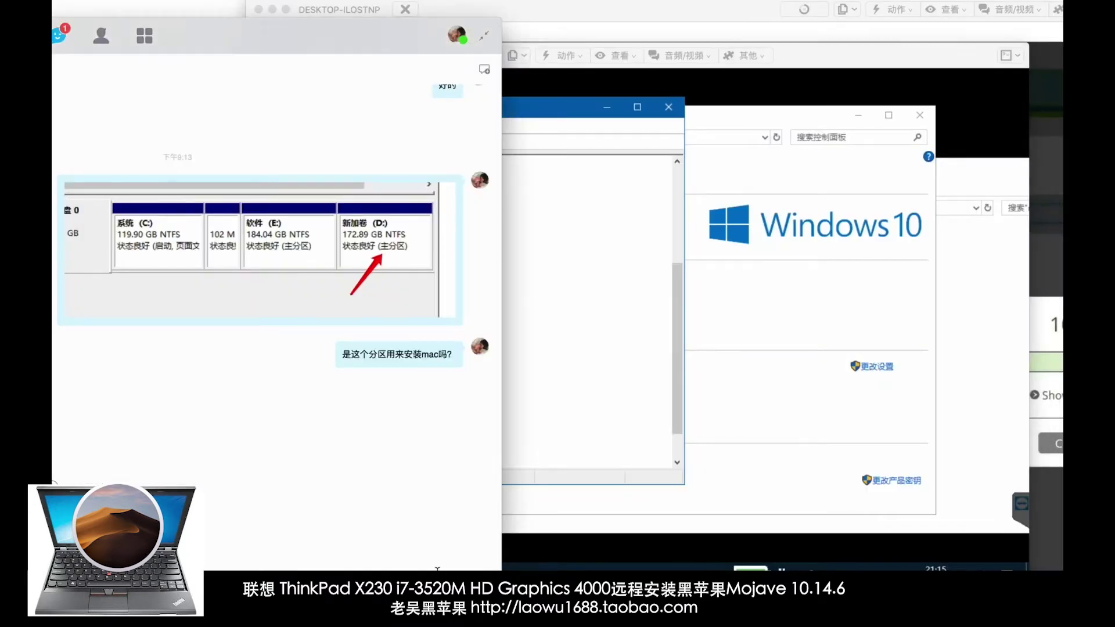
{"action": "left_click", "coordinate": [549, 377]}
Expand the display adapters, add a screenshot of them to the chat draft and send the collected hardware details.
{"action": "scroll", "coordinate": [232, 360], "scroll_direction": "down", "scroll_amount": 1}
{"action": "left_click", "coordinate": [177, 446]}
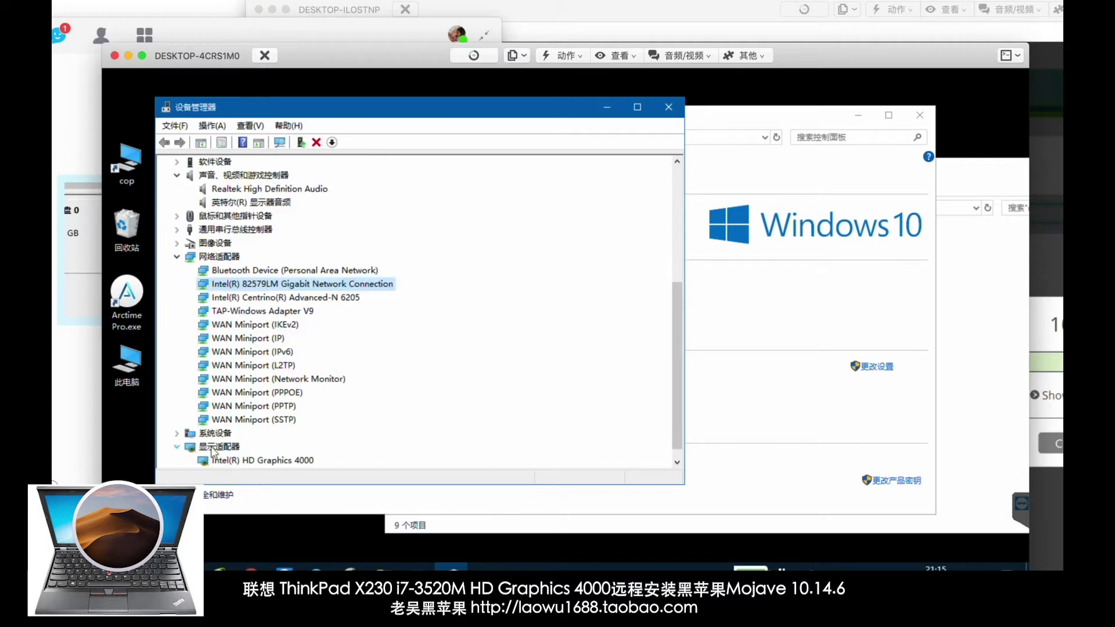
{"action": "scroll", "coordinate": [245, 436], "scroll_direction": "down", "scroll_amount": 1}
{"action": "key", "text": "ctrl+super+a"}
{"action": "left_click_drag", "start_coordinate": [165, 423], "coordinate": [352, 484]}
{"action": "double_click", "coordinate": [275, 476]}
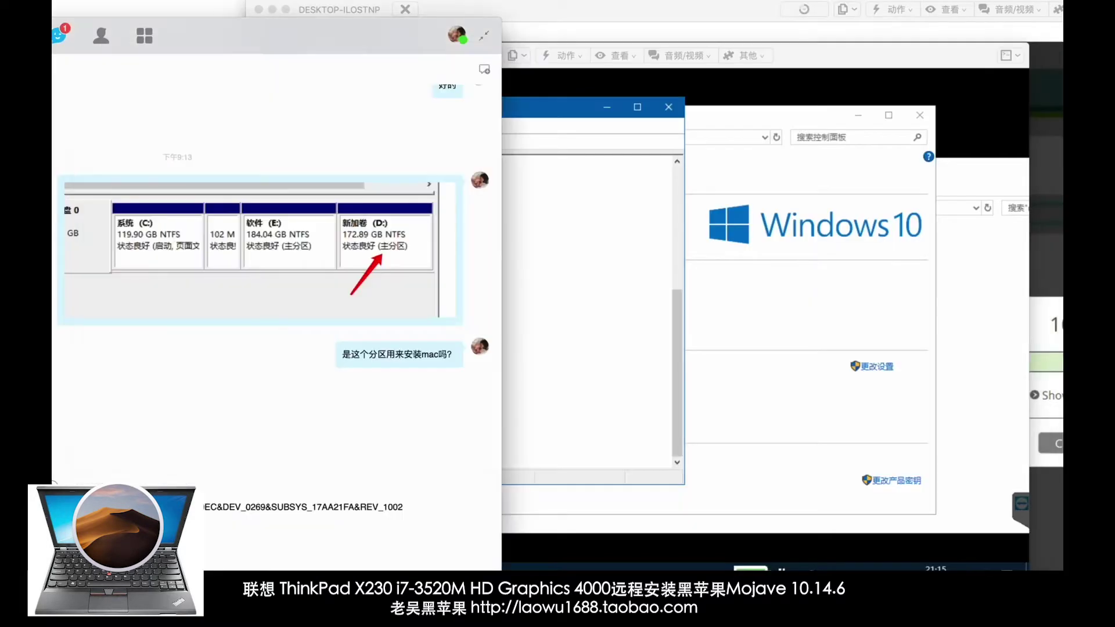
{"action": "key", "text": "Return"}
Close Device Manager and the system window, and merge the registry patch 双系统时间同步补丁.reg from the mac10146 folder.
{"action": "left_click", "coordinate": [697, 360]}
{"action": "left_click", "coordinate": [668, 107]}
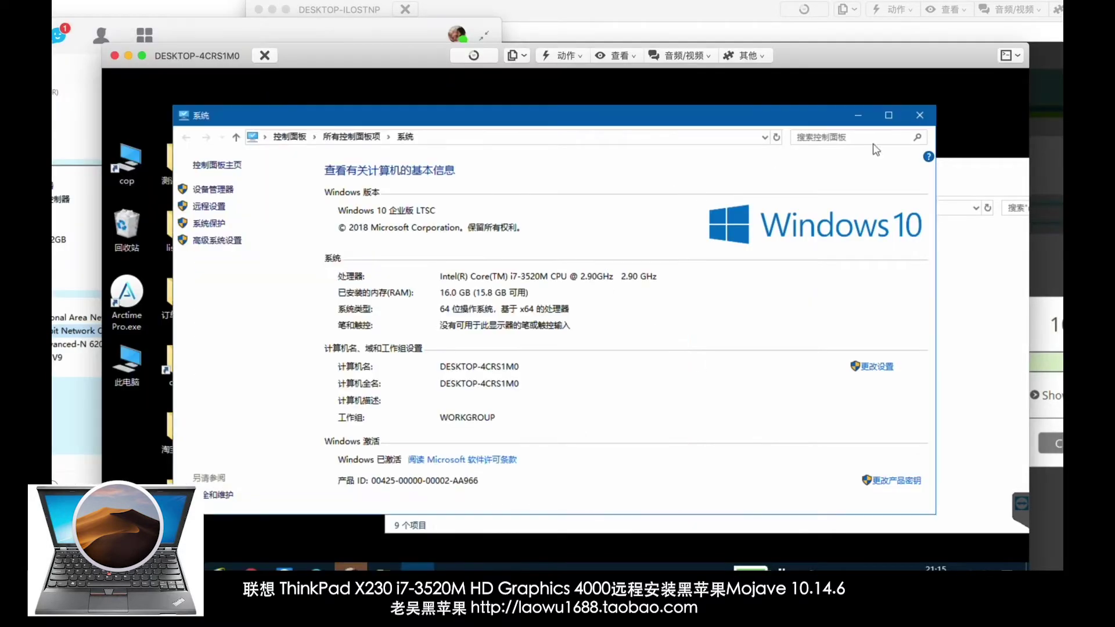
{"action": "left_click", "coordinate": [919, 115]}
{"action": "double_click", "coordinate": [558, 364]}
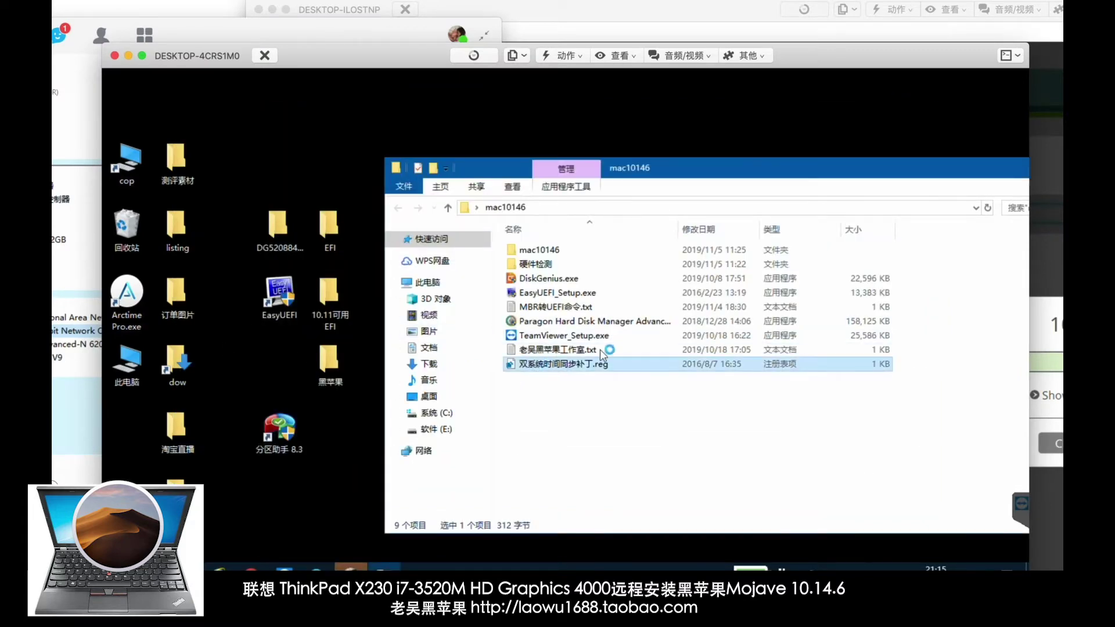
{"action": "left_click", "coordinate": [668, 341]}
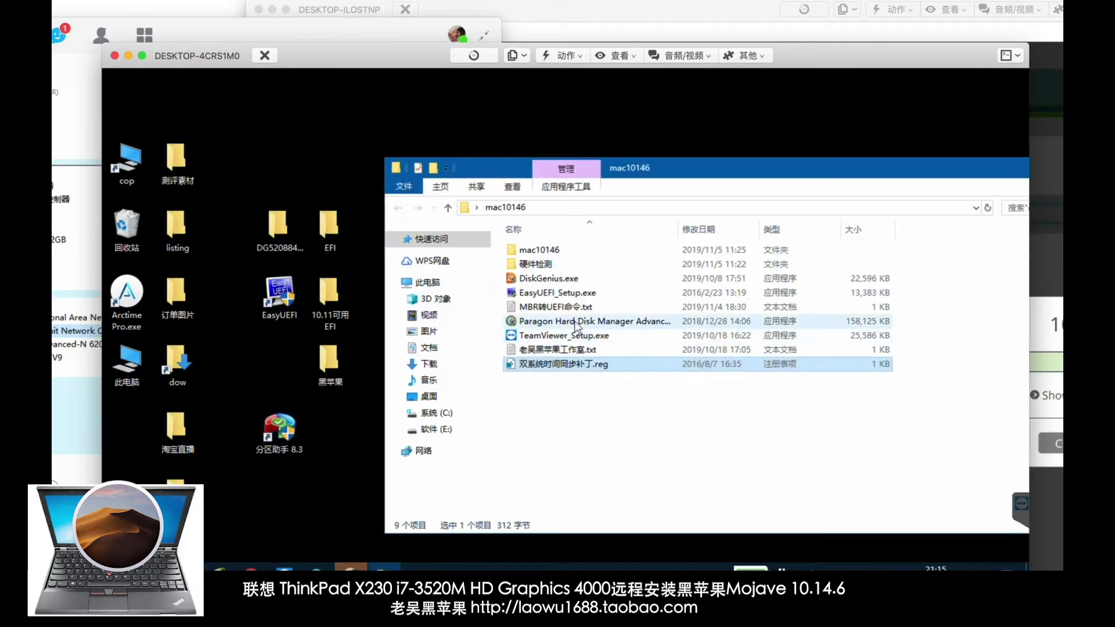
Install Paragon Hard Disk Manager 16.5 from the mac10146 folder and finish its setup wizard.
{"action": "left_click", "coordinate": [578, 321]}
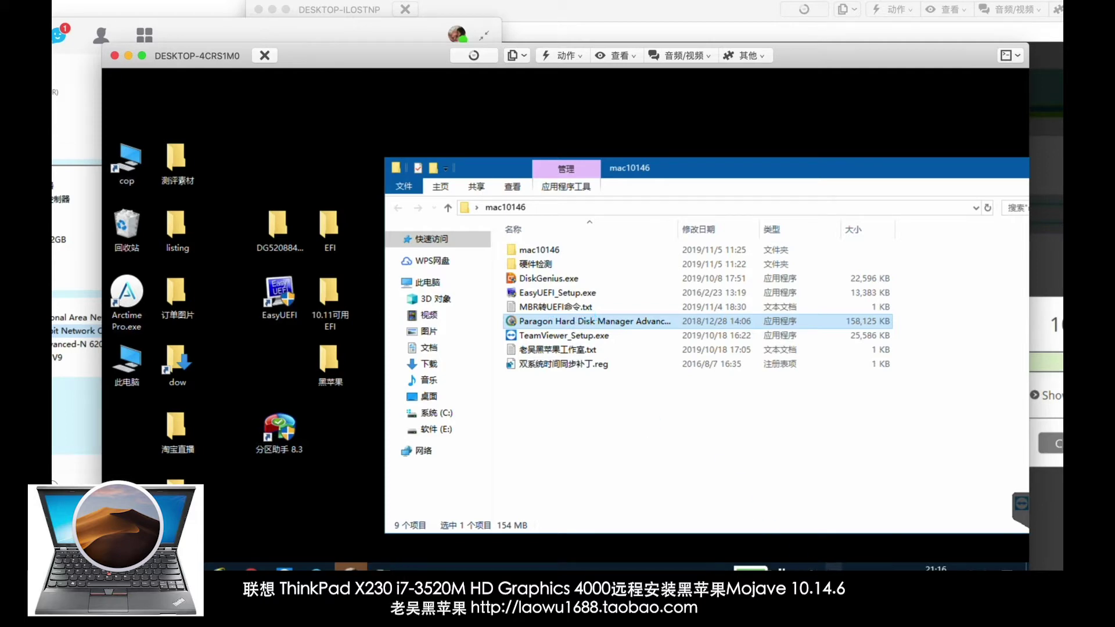
{"action": "left_click", "coordinate": [695, 444]}
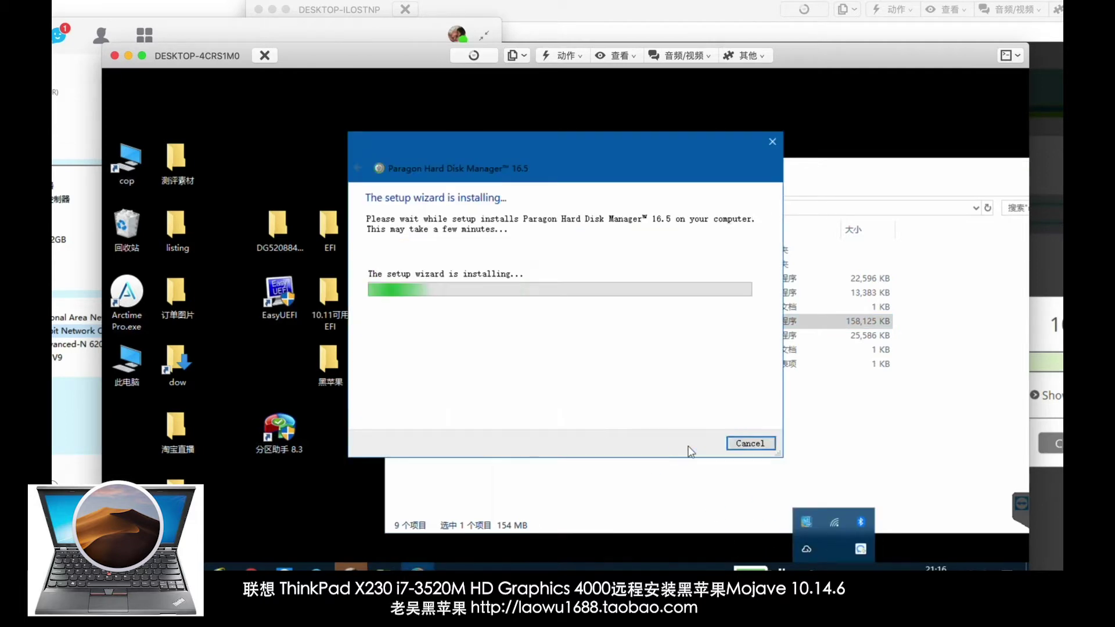
{"action": "left_click_drag", "start_coordinate": [350, 63], "coordinate": [354, 62]}
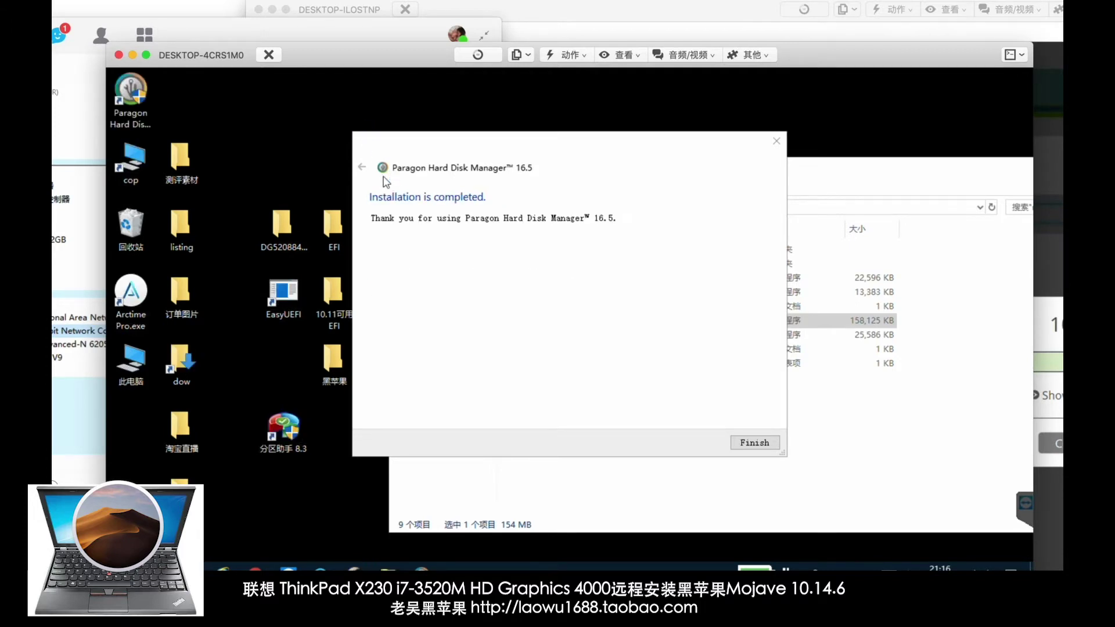
{"action": "left_click", "coordinate": [755, 444]}
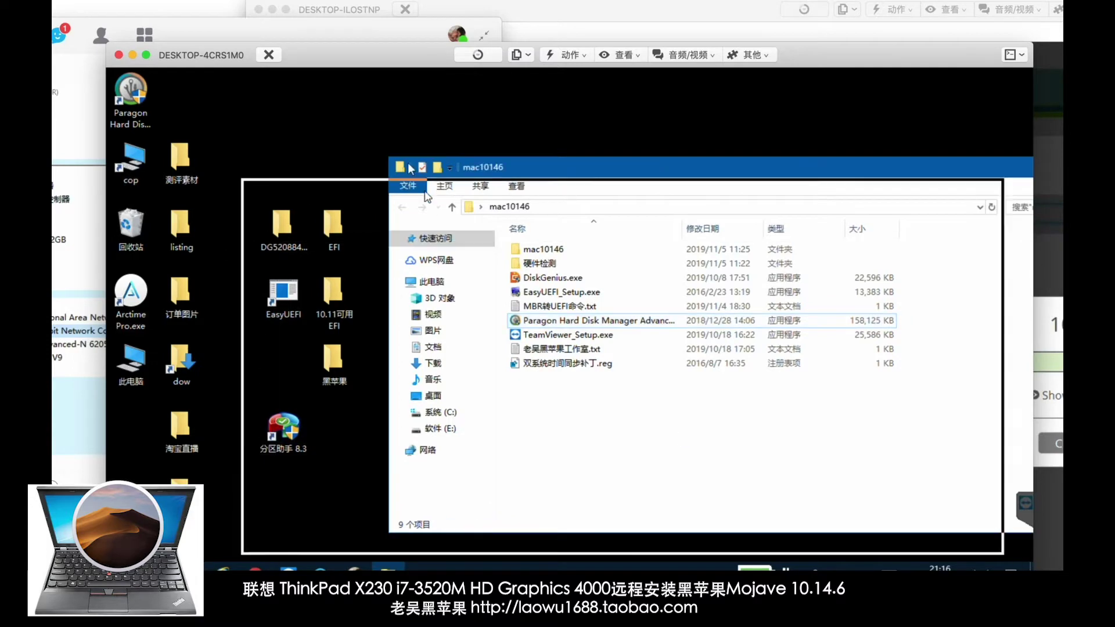
Start installing 鲁大师 from the 硬件检测 folder into C:\Program Files (x86)\LuDaShi.
{"action": "double_click", "coordinate": [375, 240]}
{"action": "double_click", "coordinate": [389, 240]}
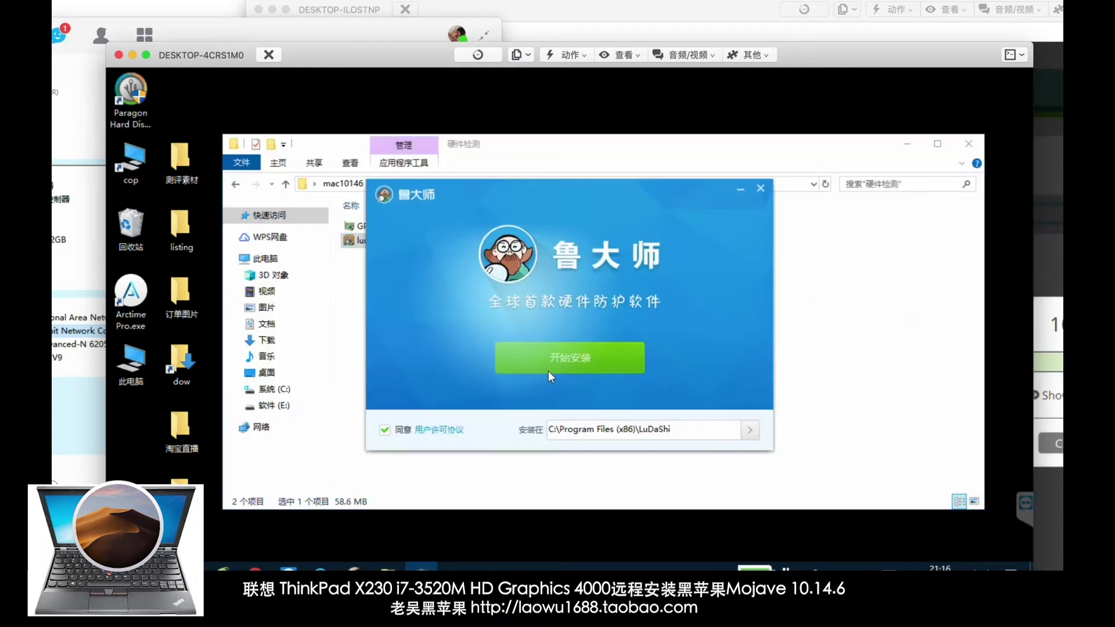
{"action": "left_click", "coordinate": [548, 365]}
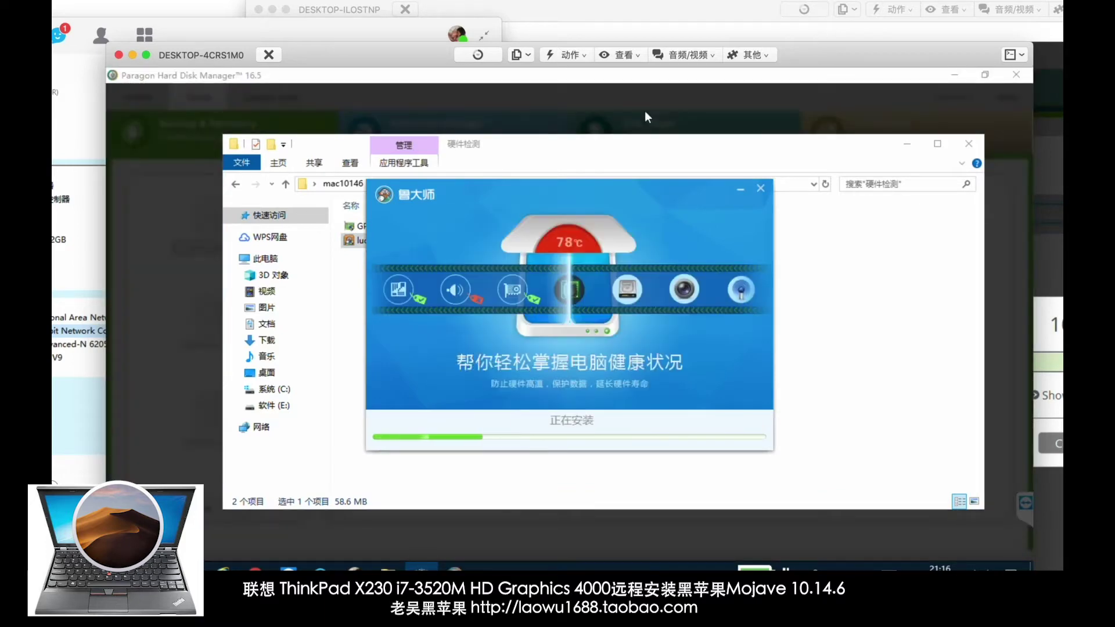
Start Paragon's Restore Wizard and select the mac10146.pfi image from the nested mac10146 folder on the user's desktop.
{"action": "left_click", "coordinate": [644, 111]}
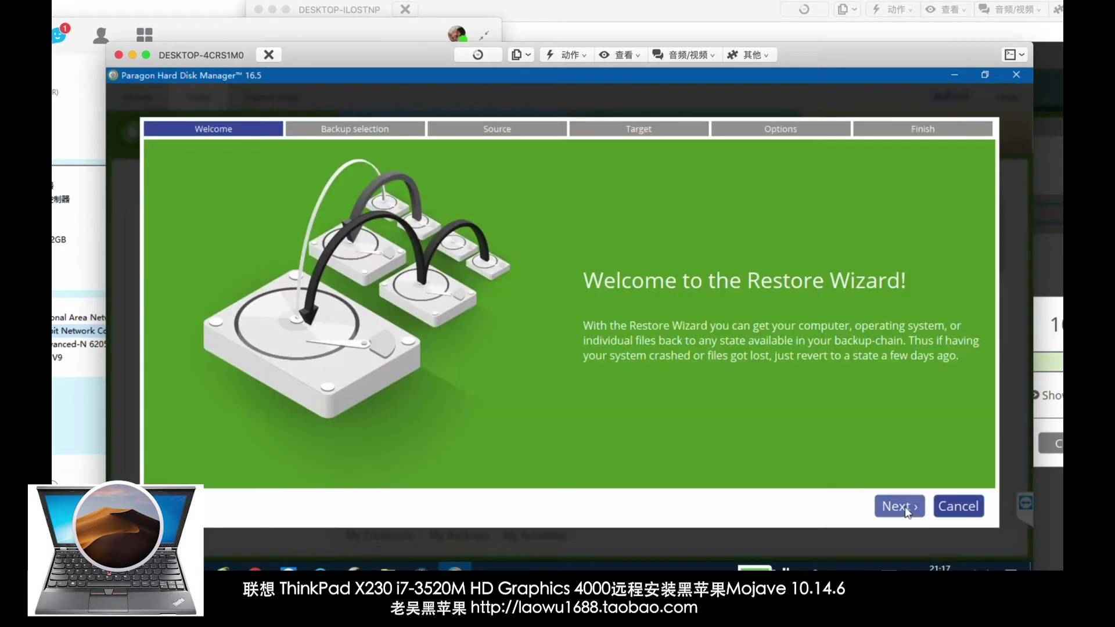
{"action": "left_click", "coordinate": [899, 506]}
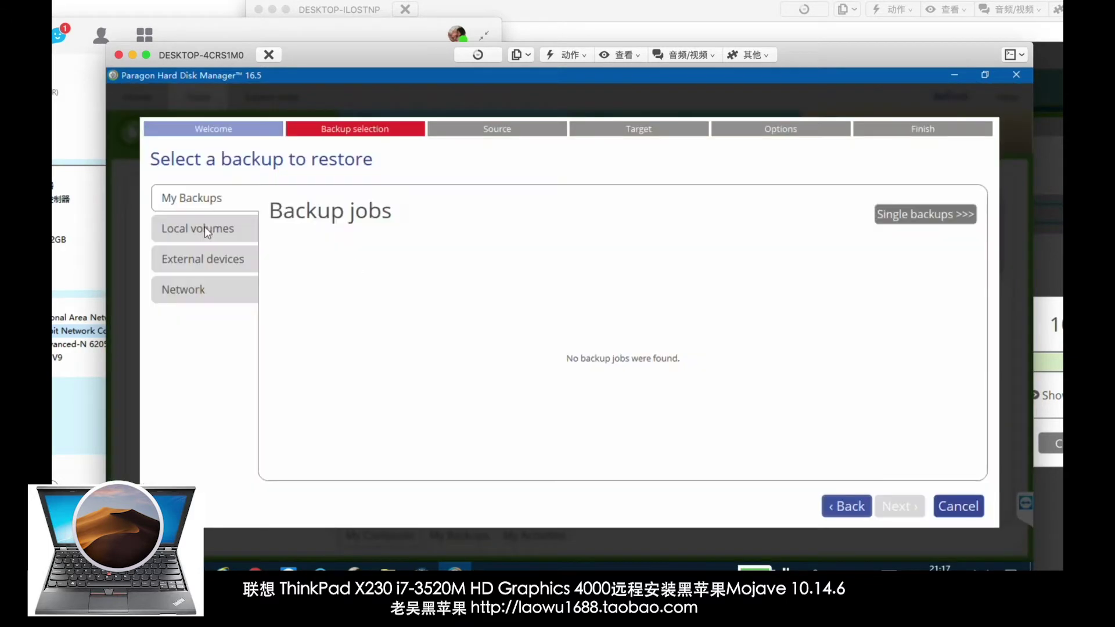
{"action": "left_click", "coordinate": [207, 228]}
{"action": "left_click", "coordinate": [269, 215]}
{"action": "left_click", "coordinate": [283, 349]}
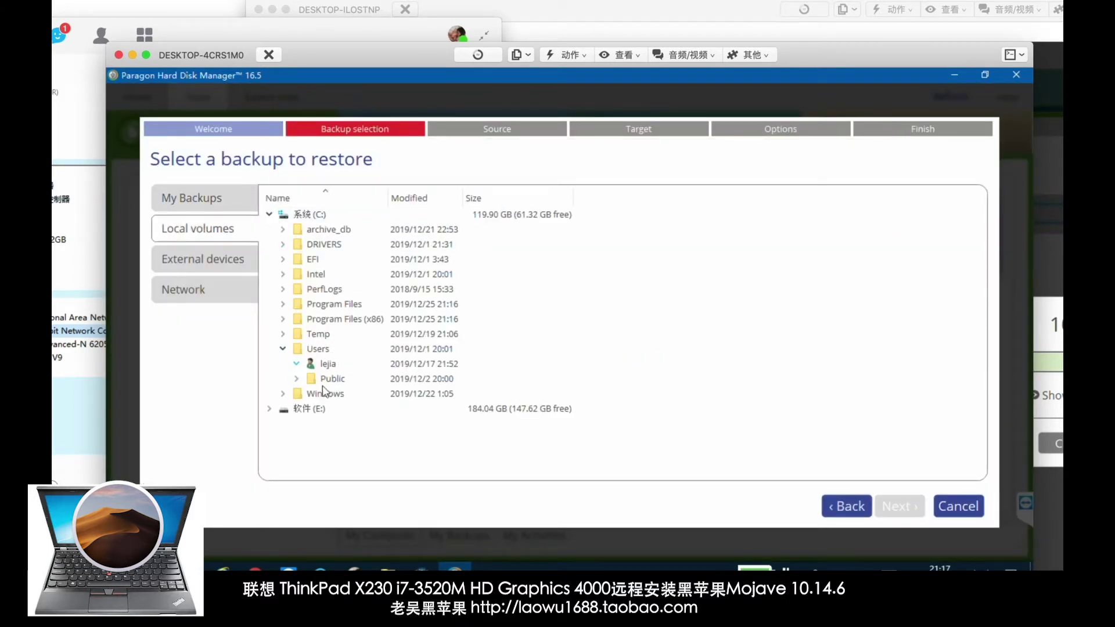
{"action": "left_click", "coordinate": [310, 468]}
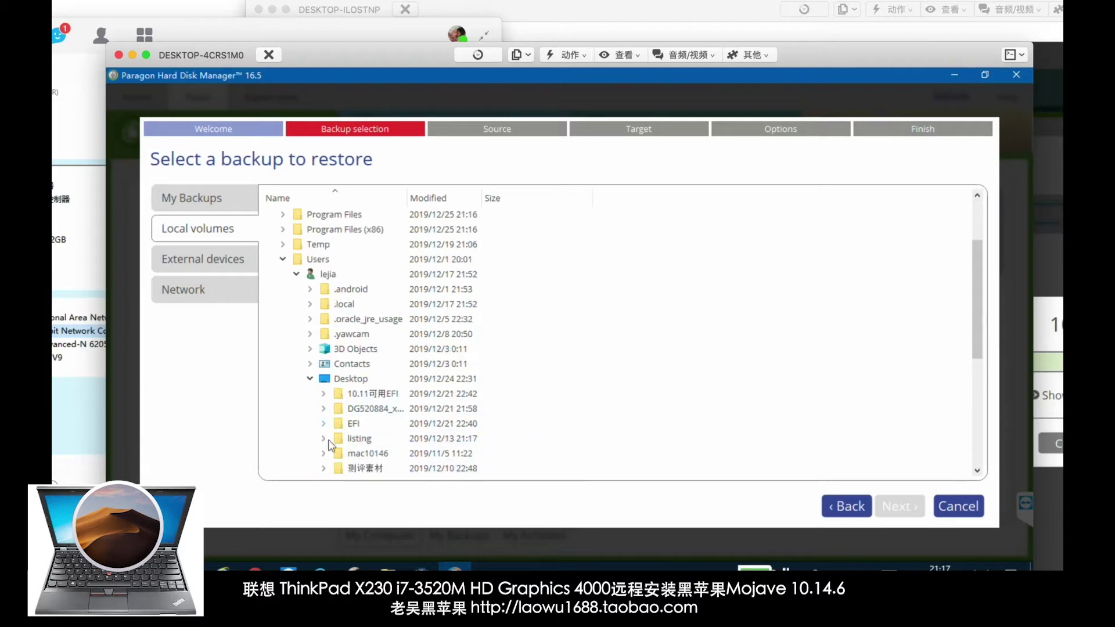
{"action": "left_click", "coordinate": [324, 453]}
{"action": "scroll", "coordinate": [334, 419], "scroll_direction": "down", "scroll_amount": 2}
{"action": "left_click", "coordinate": [337, 379]}
{"action": "left_click", "coordinate": [384, 394]}
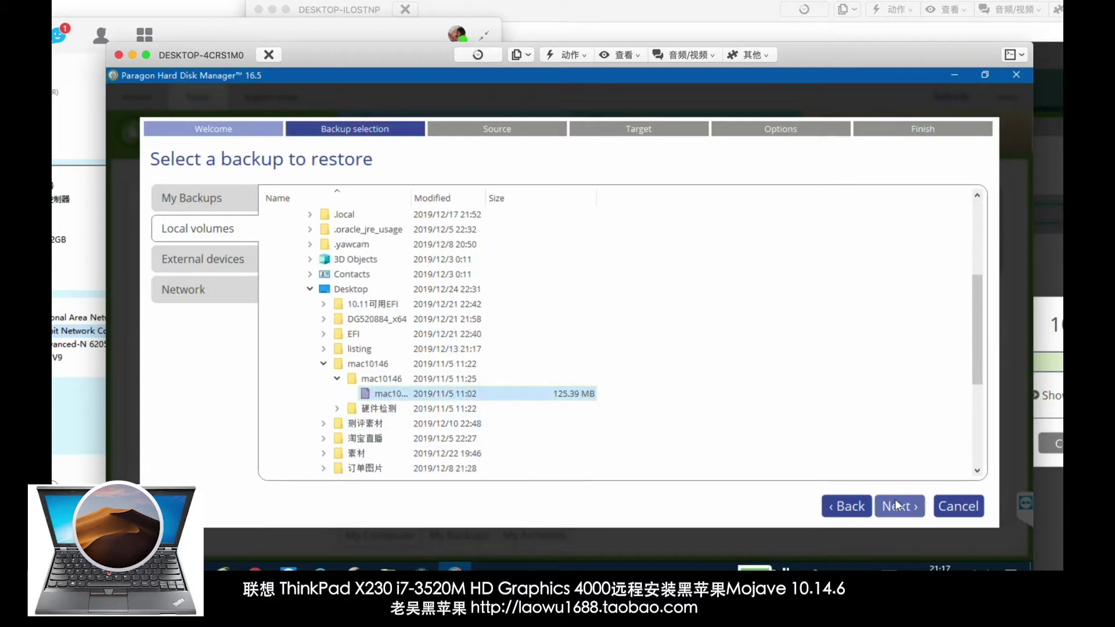
Choose the macOS Mojave Apple HFS partition in the image as the object to restore.
{"action": "left_click", "coordinate": [897, 502]}
{"action": "left_click", "coordinate": [441, 360]}
{"action": "left_click", "coordinate": [626, 411]}
{"action": "left_click", "coordinate": [696, 257]}
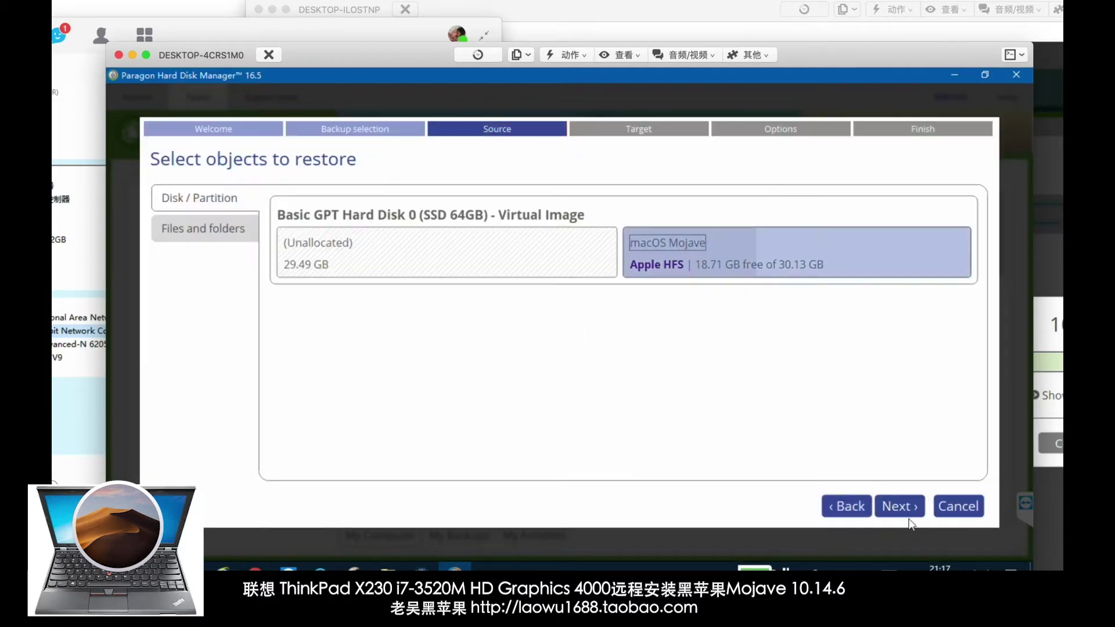
Set the unformatted 172.89 GB Local Disk as the restore target and run the restore right away.
{"action": "left_click", "coordinate": [906, 512]}
{"action": "left_click", "coordinate": [813, 265]}
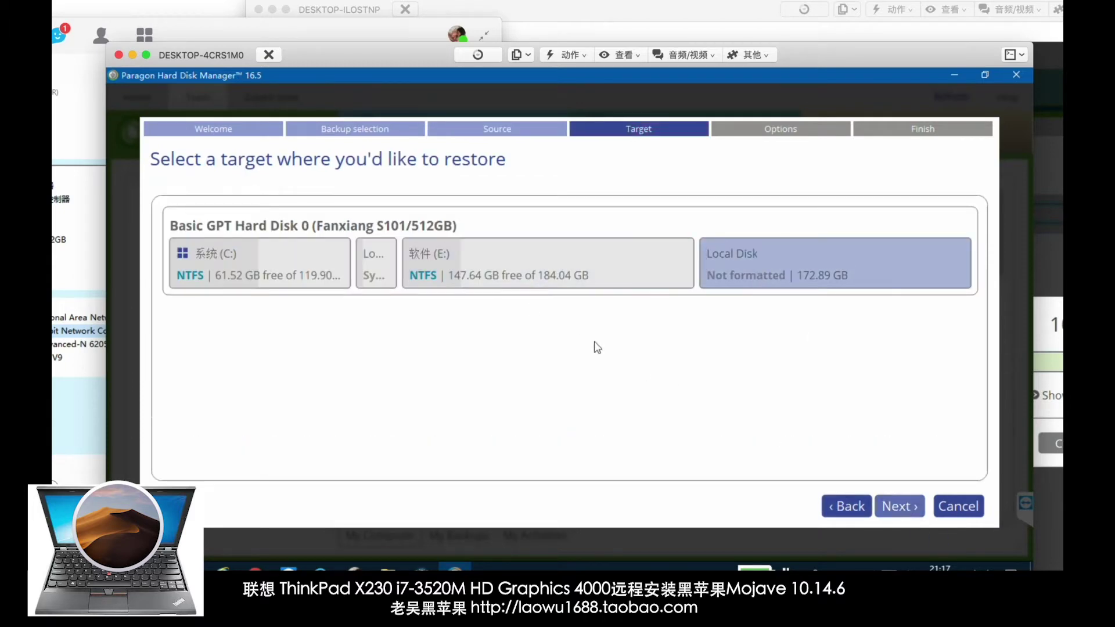
{"action": "key", "text": "Return"}
{"action": "left_click", "coordinate": [593, 395]}
{"action": "left_click", "coordinate": [898, 507]}
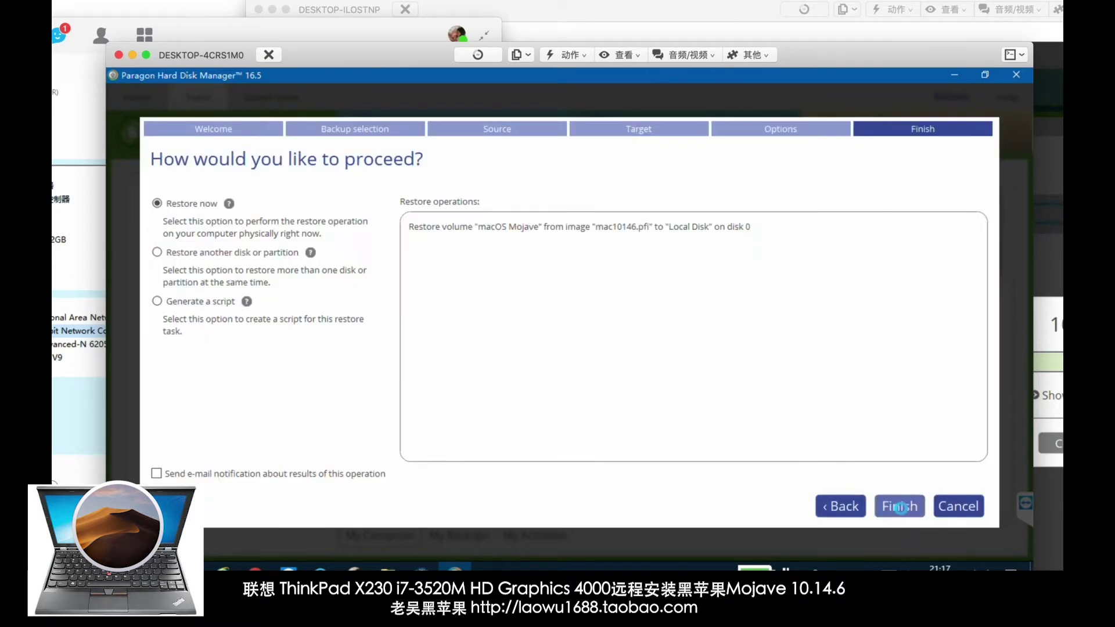
{"action": "left_click", "coordinate": [901, 508]}
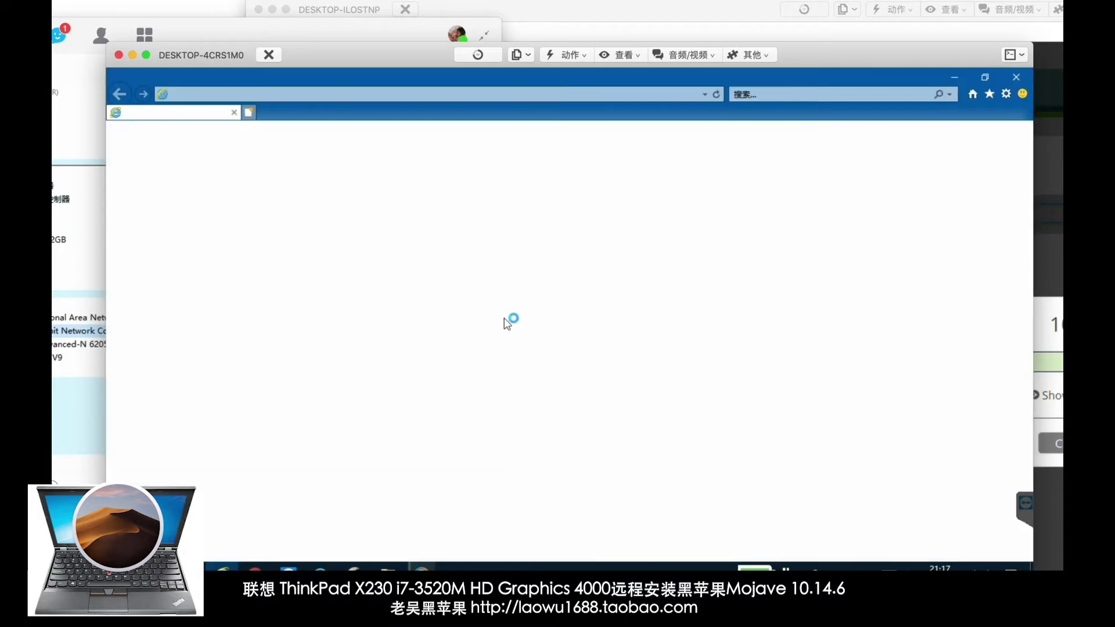
Close the blank browser window and confirm the game library's auto-start prompt.
{"action": "left_click", "coordinate": [1017, 78]}
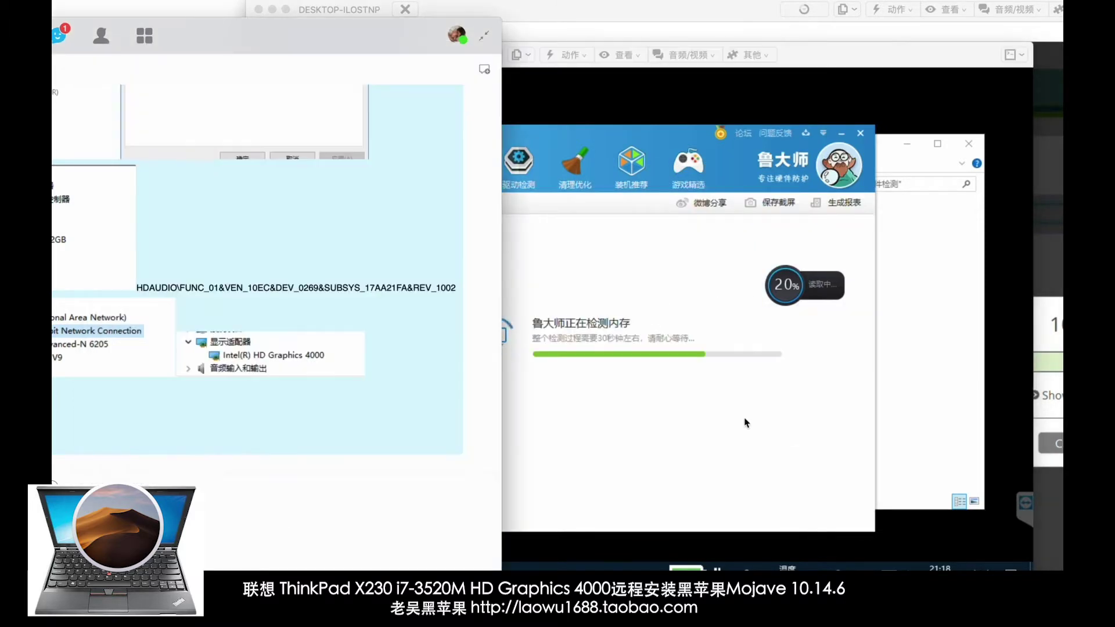
{"action": "left_click", "coordinate": [766, 412]}
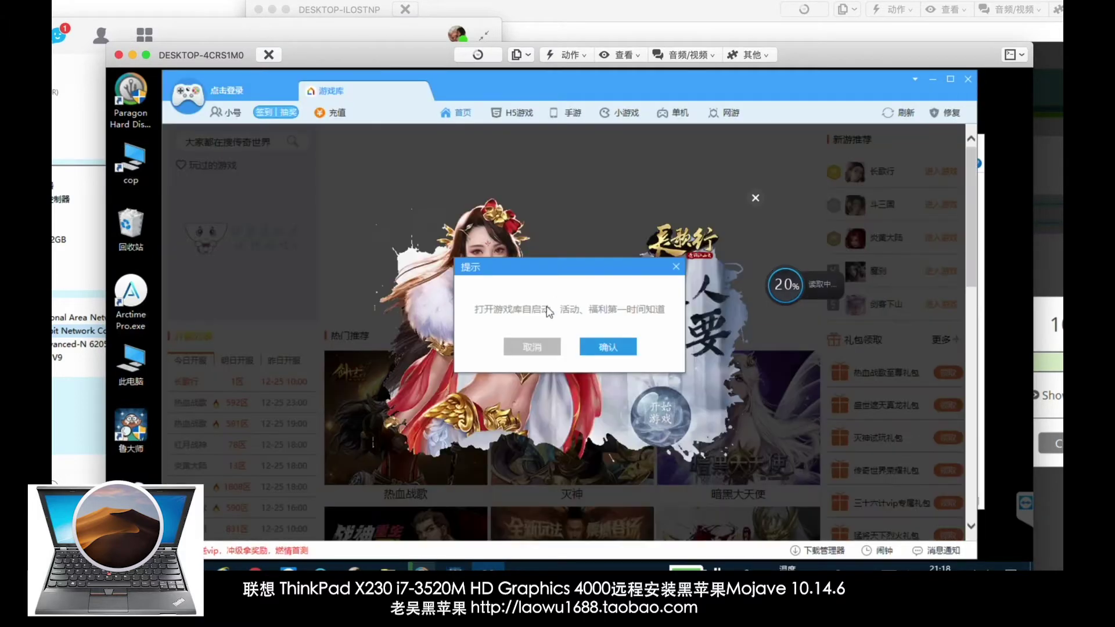
{"action": "left_click", "coordinate": [596, 348]}
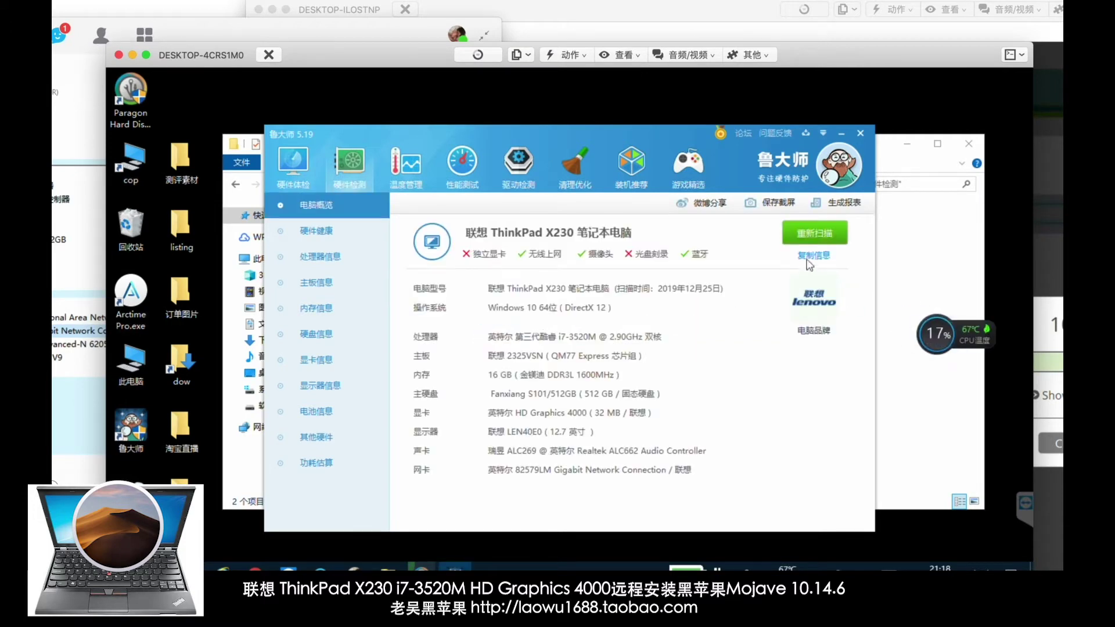
Paste the hardware overview copied from 鲁大师 into the message field of the remote chat window.
{"action": "key", "text": "super+Tab"}
{"action": "left_click", "coordinate": [560, 516]}
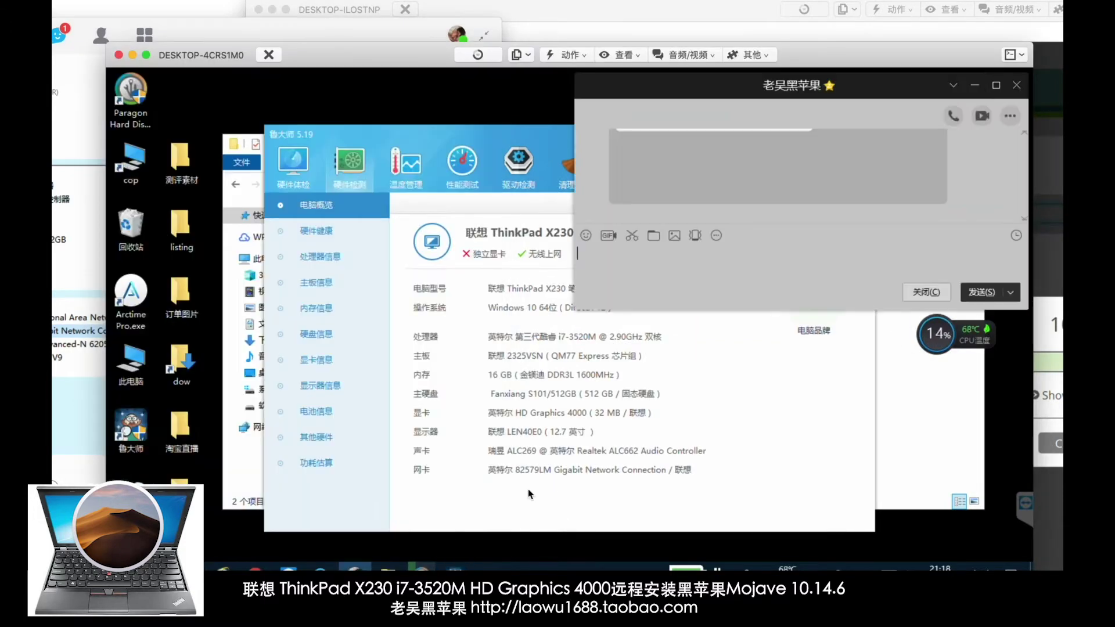
{"action": "right_click", "coordinate": [680, 273]}
{"action": "left_click", "coordinate": [714, 324]}
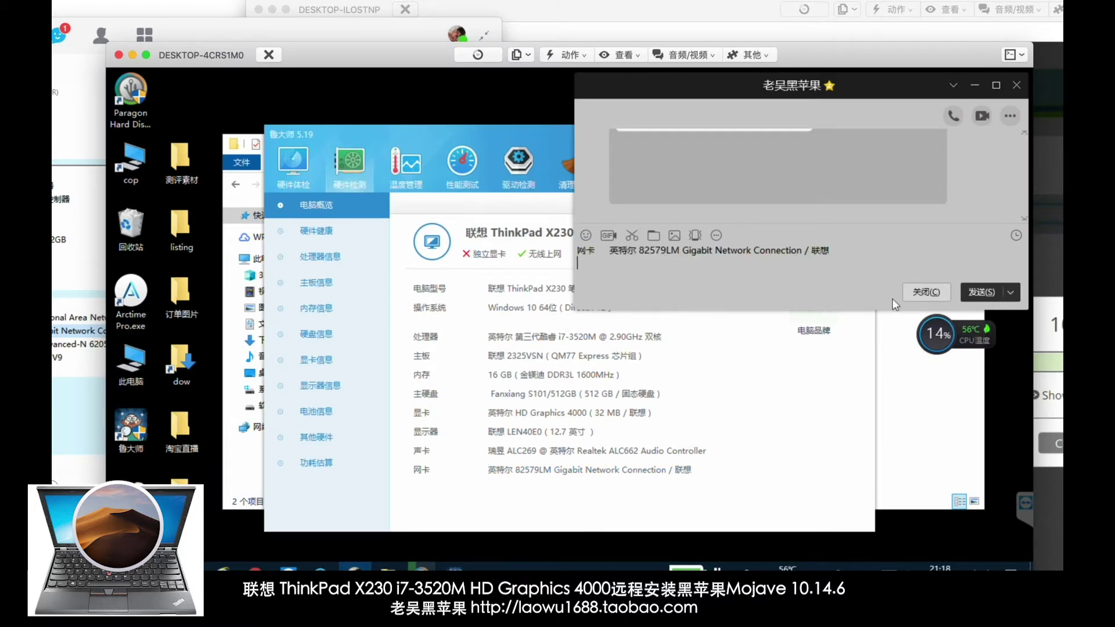
Close the remote chat window and confirm closing it despite the unsent hardware message.
{"action": "left_click", "coordinate": [920, 295]}
{"action": "left_click", "coordinate": [849, 433]}
{"action": "left_click", "coordinate": [901, 212]}
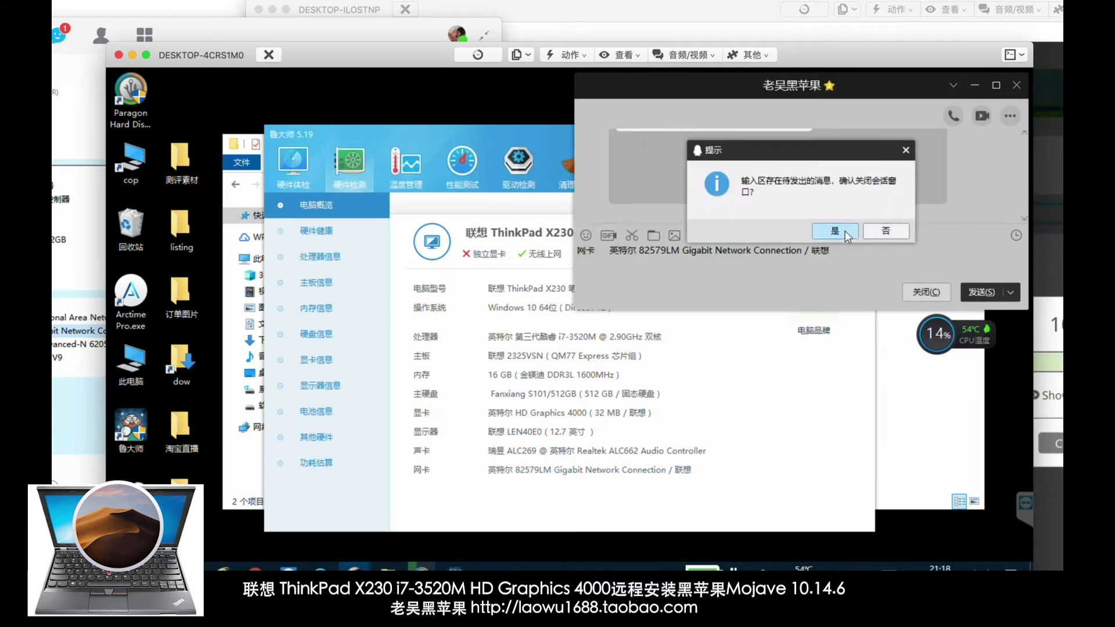
{"action": "left_click", "coordinate": [846, 232]}
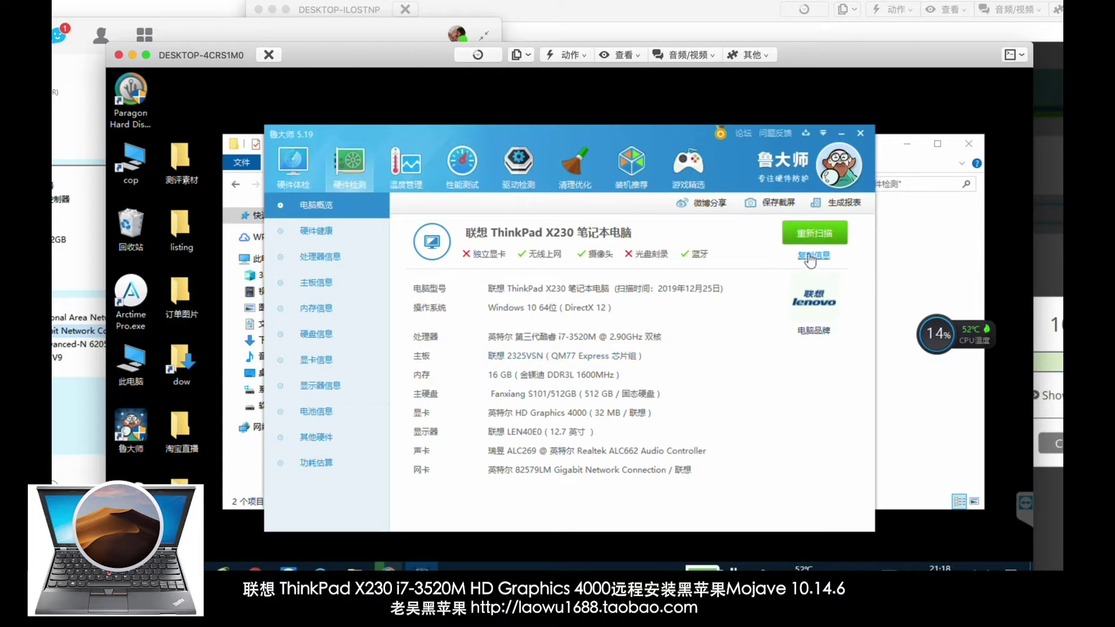
Create a text document on the remote desktop, paste the hardware overview into it and copy the pasted text.
{"action": "right_click", "coordinate": [197, 88]}
{"action": "mouse_move", "coordinate": [313, 237]}
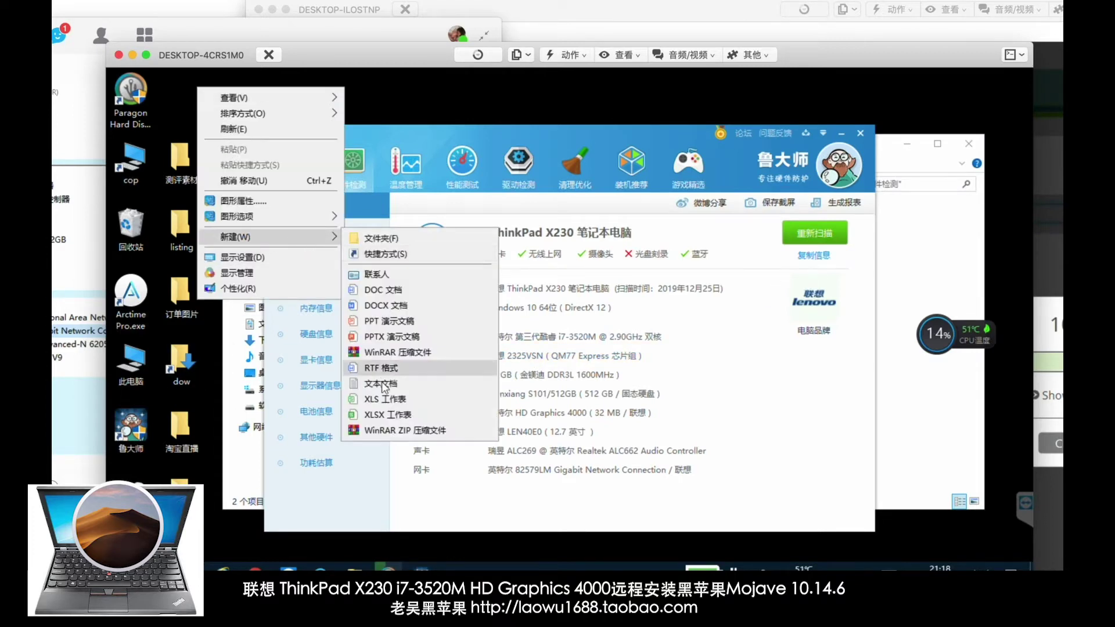
{"action": "left_click", "coordinate": [381, 384]}
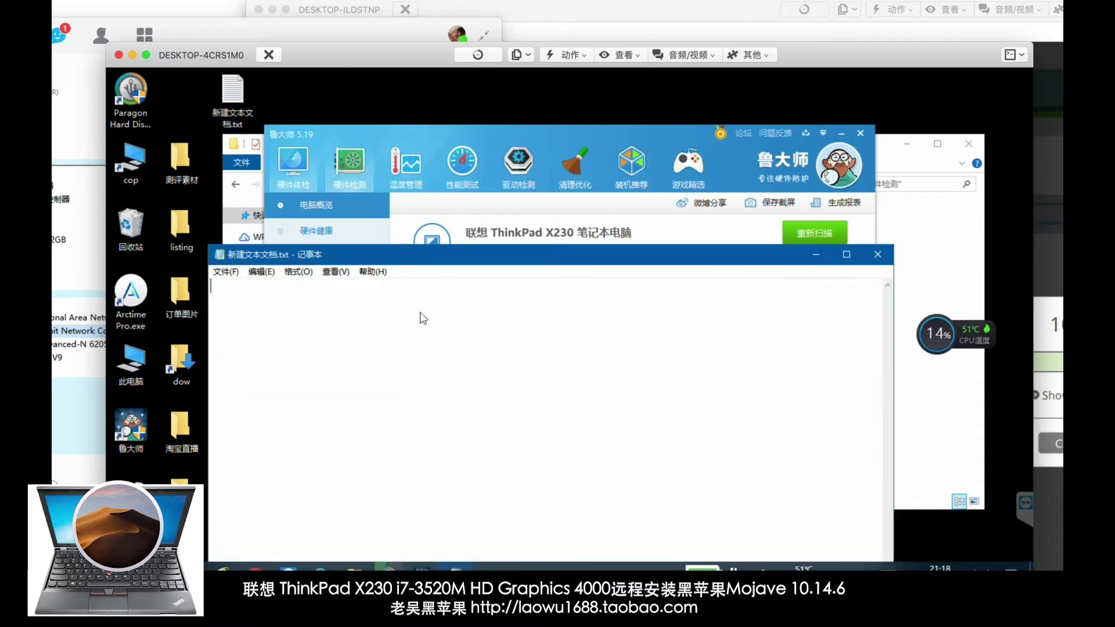
{"action": "right_click", "coordinate": [423, 352]}
{"action": "left_click", "coordinate": [445, 406]}
{"action": "left_click_drag", "start_coordinate": [545, 442], "coordinate": [210, 299]}
{"action": "right_click", "coordinate": [235, 304]}
{"action": "left_click", "coordinate": [271, 349]}
Send the copied hardware overview in the local chat, and close the remote text document.
{"action": "key", "text": "super+Tab"}
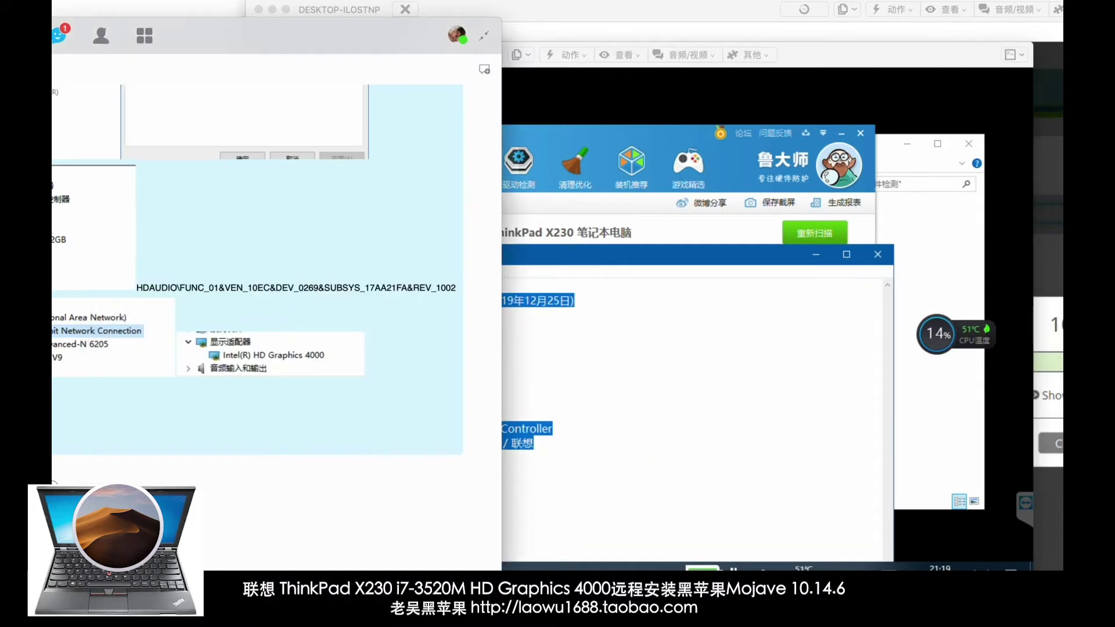
{"action": "key", "text": "super+v"}
{"action": "key", "text": "Return"}
{"action": "left_click", "coordinate": [673, 337]}
{"action": "left_click", "coordinate": [879, 255]}
{"action": "left_click", "coordinate": [588, 330]}
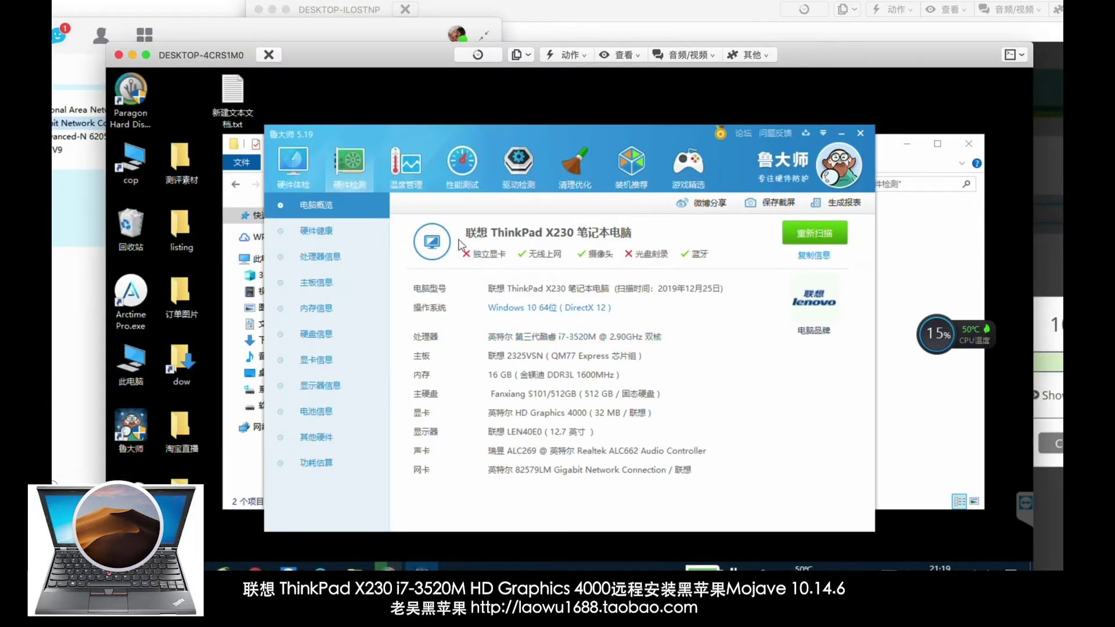
Capture the 鲁大师 hardware overview as a screenshot and send it in the local chat.
{"action": "key", "text": "ctrl+super+a"}
{"action": "left_click_drag", "start_coordinate": [384, 198], "coordinate": [860, 510]}
{"action": "double_click", "coordinate": [829, 488]}
{"action": "key", "text": "super+Tab"}
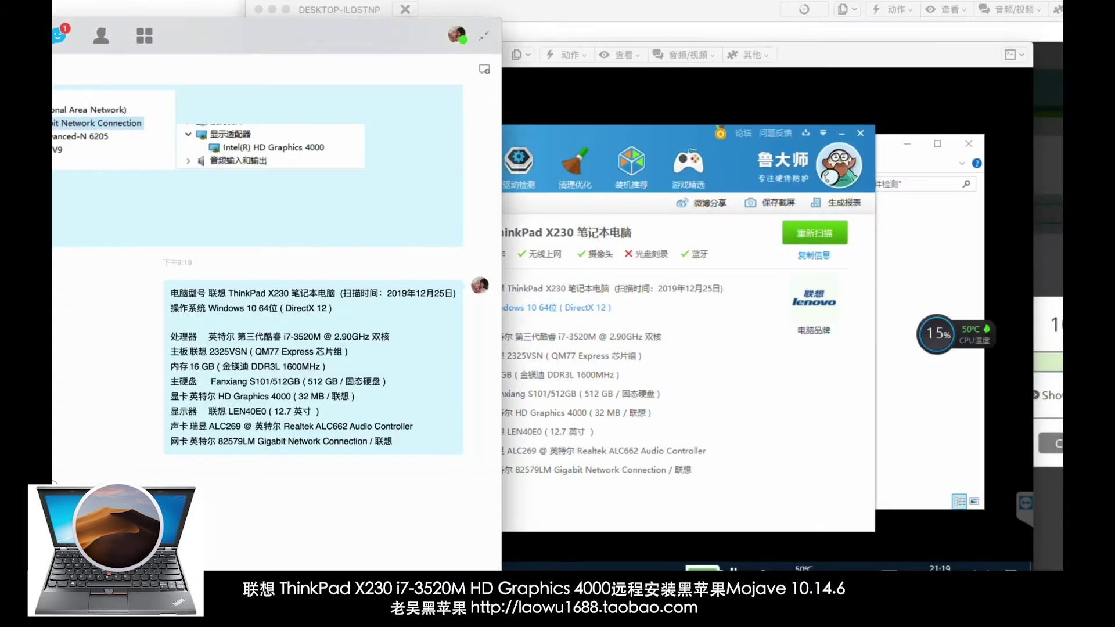
{"action": "left_click", "coordinate": [760, 305]}
Close 鲁大师, go up to the mac10146 folder and choose DiskGenius.exe.
{"action": "left_click", "coordinate": [860, 134]}
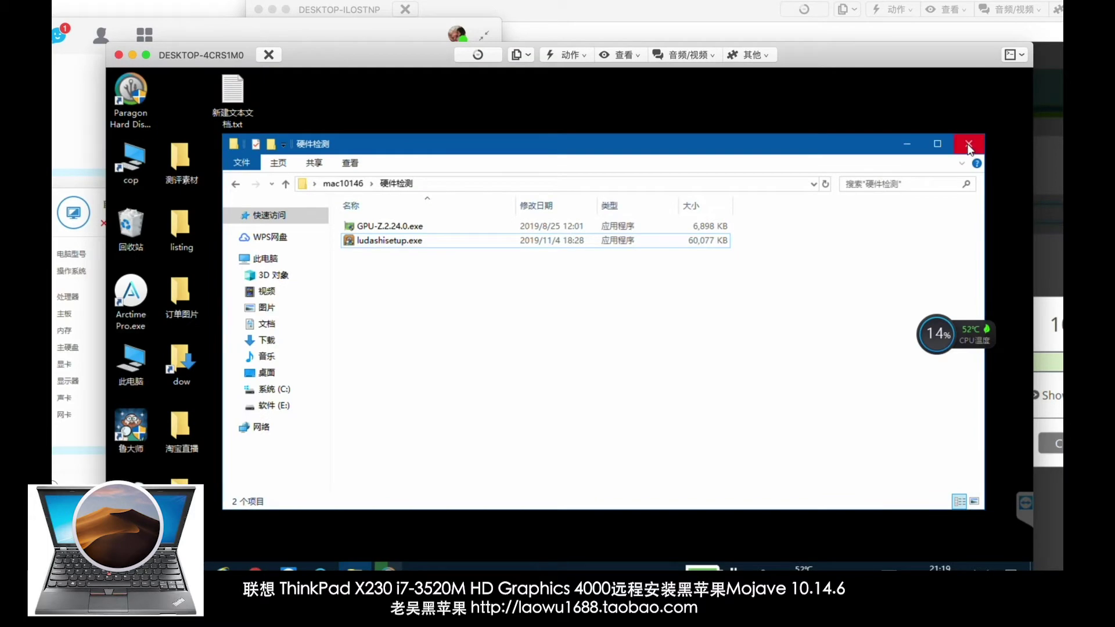
{"action": "left_click", "coordinate": [285, 183]}
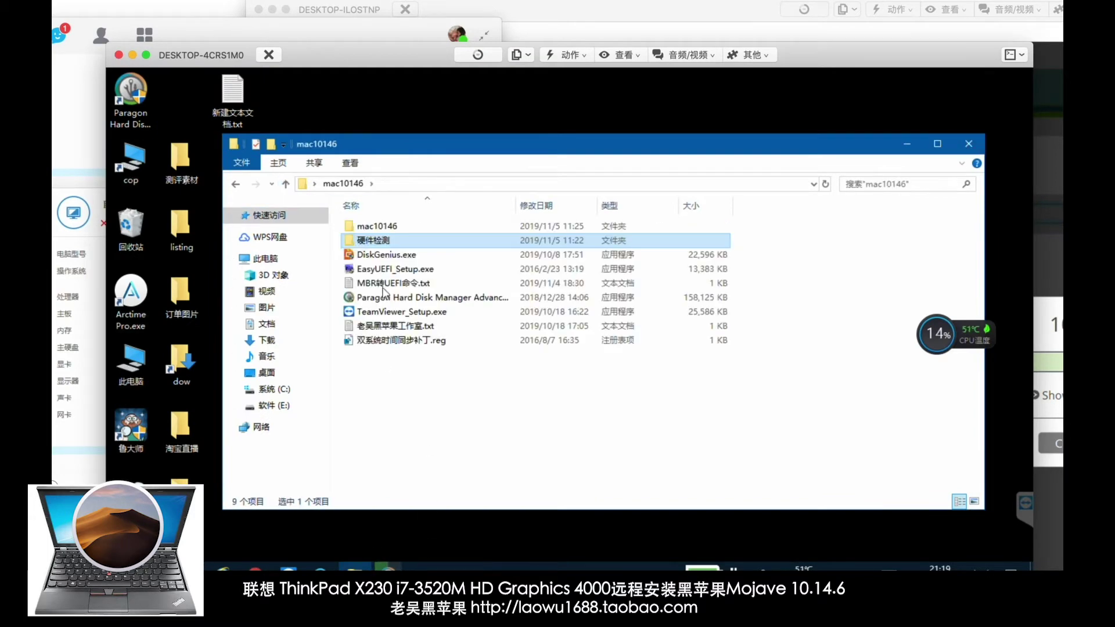
{"action": "left_click", "coordinate": [385, 256]}
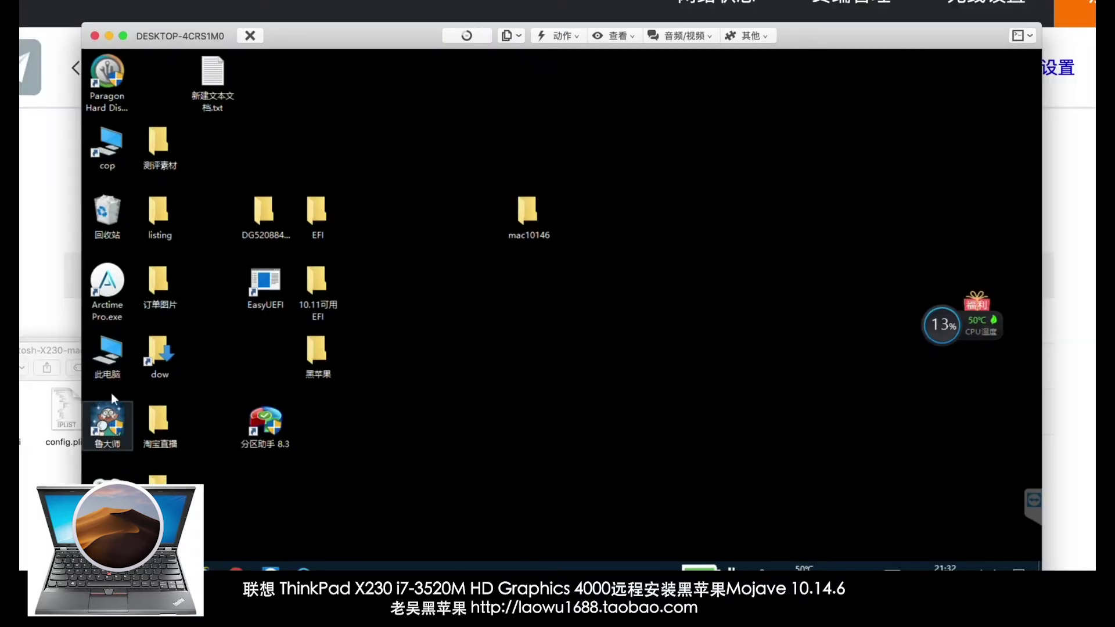
Open EasyUEFI on the remote desktop and go to its EFI boot entry management.
{"action": "double_click", "coordinate": [276, 288]}
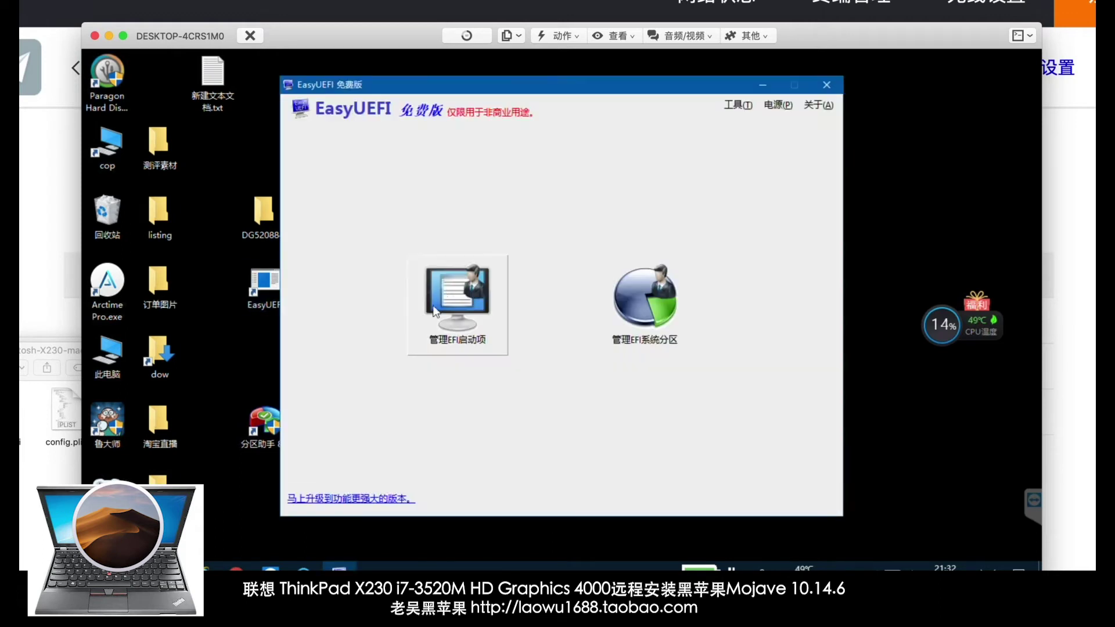
{"action": "left_click", "coordinate": [458, 296]}
{"action": "mouse_move", "coordinate": [550, 179]}
{"action": "left_mouse_down"}
{"action": "mouse_move", "coordinate": [550, 211]}
{"action": "mouse_move", "coordinate": [552, 181]}
{"action": "left_mouse_up"}
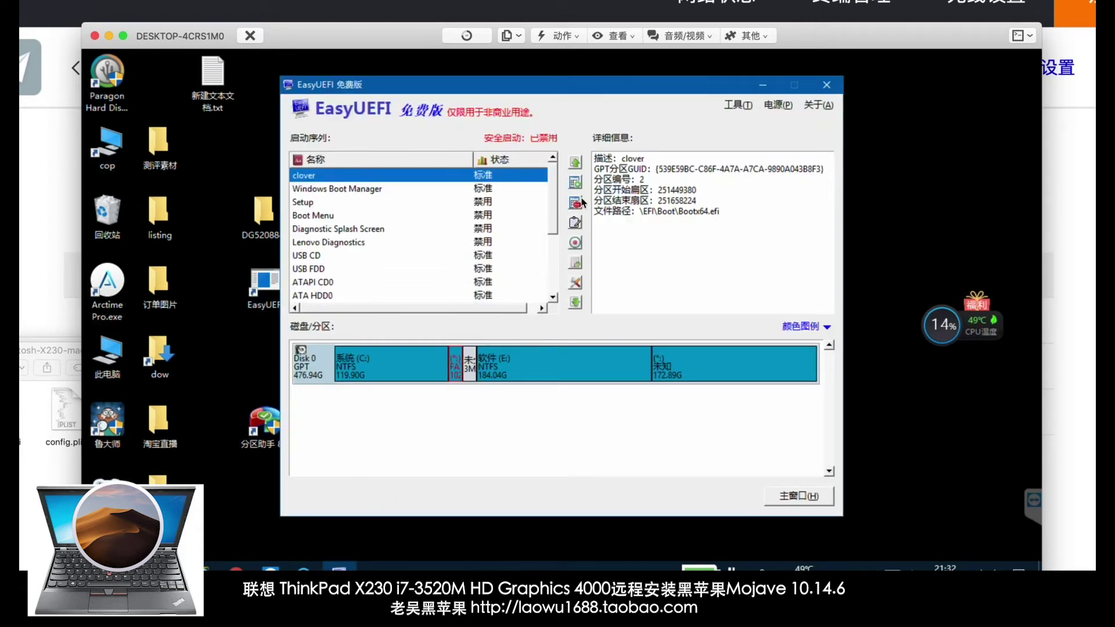
Set the clover boot entry's file path to \EFI\CLOVER\CLOVERX64.efi and close EasyUEFI.
{"action": "left_click", "coordinate": [574, 223]}
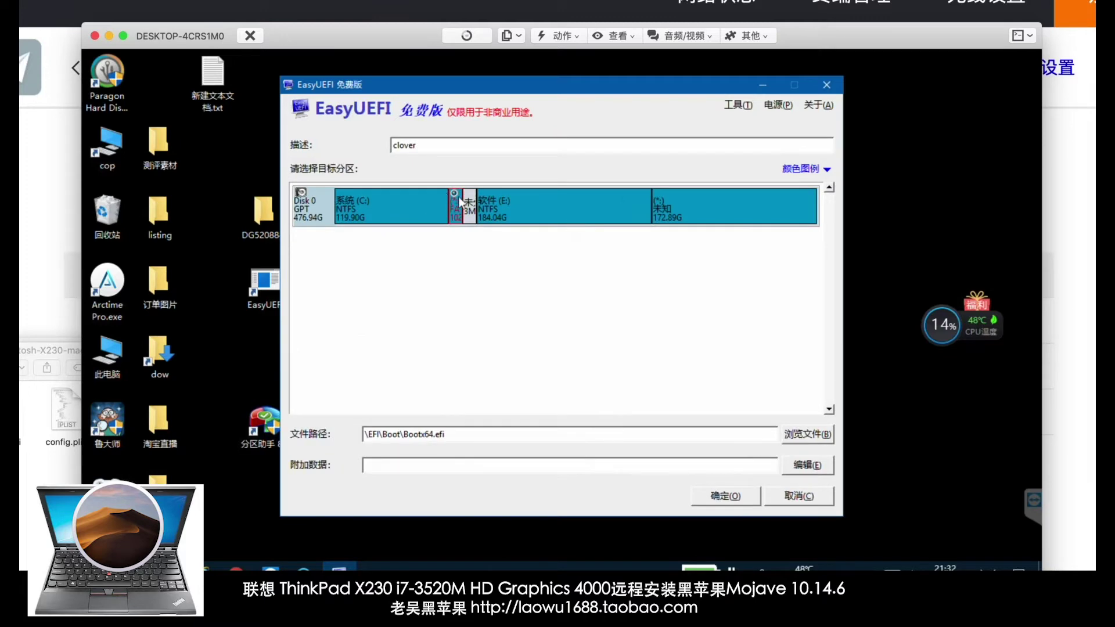
{"action": "left_click", "coordinate": [807, 434]}
{"action": "left_click", "coordinate": [376, 210]}
{"action": "left_click", "coordinate": [430, 303]}
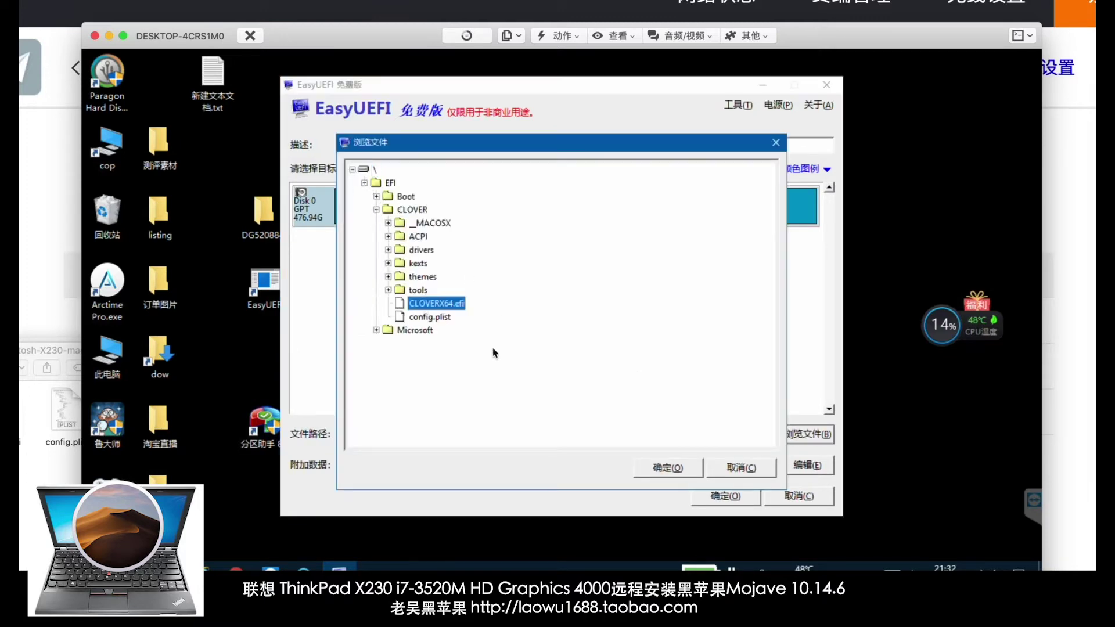
{"action": "left_click", "coordinate": [668, 468]}
{"action": "left_click", "coordinate": [716, 494]}
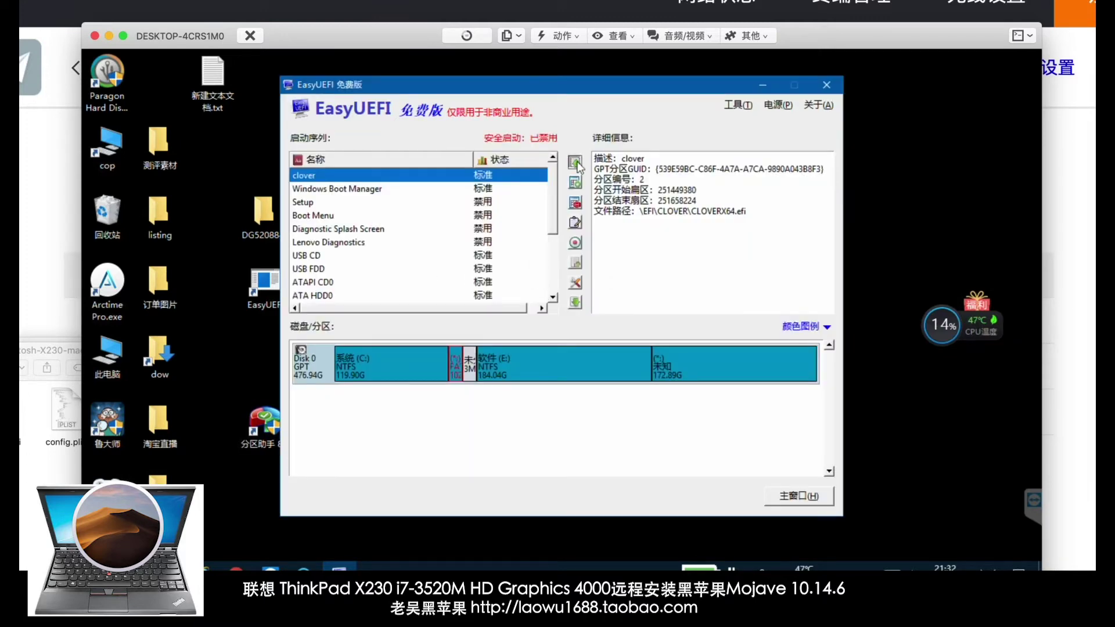
{"action": "key", "text": "alt+F4"}
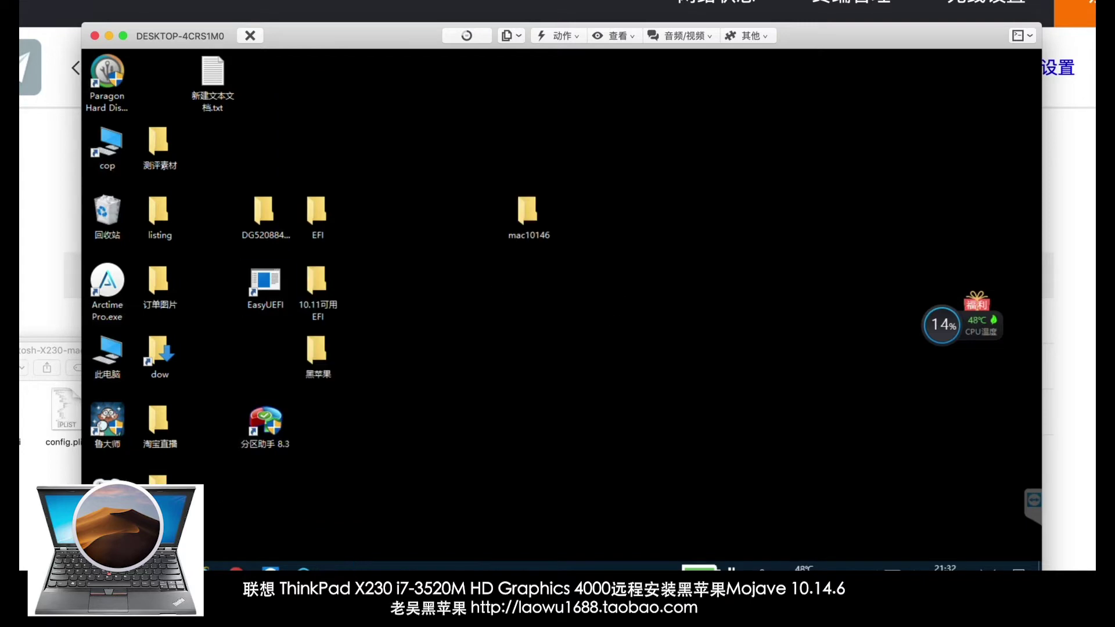
Send chat messages asking the customer to reboot into BIOS with F1 at startup and start a video call, and return to the remote desktop.
{"action": "key", "text": "super"}
{"action": "key", "text": "super+Tab"}
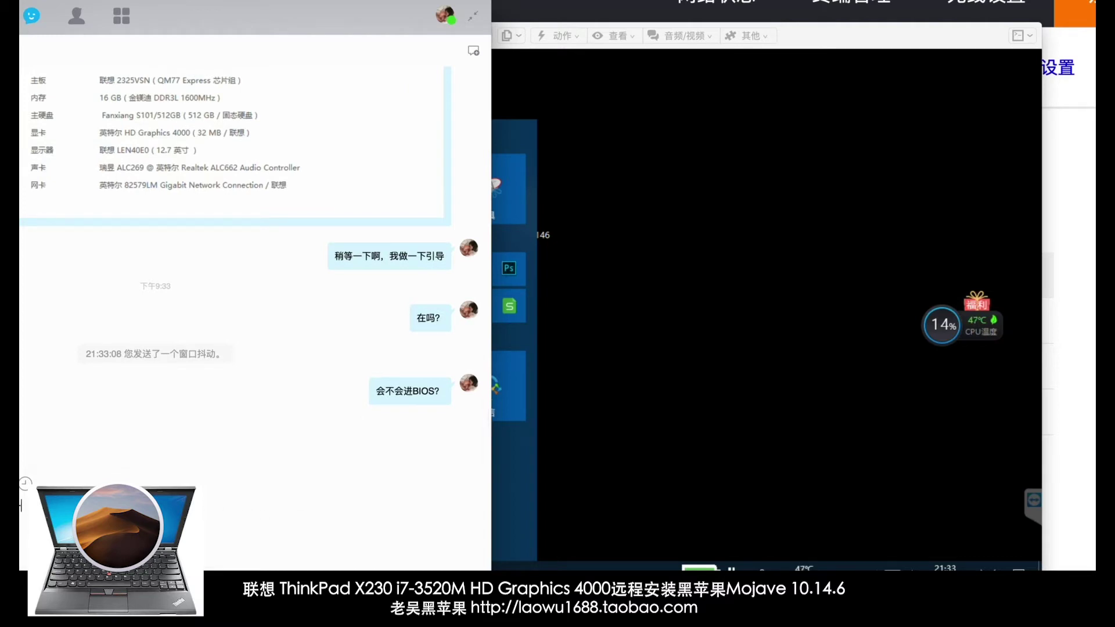
{"action": "key", "text": "Return"}
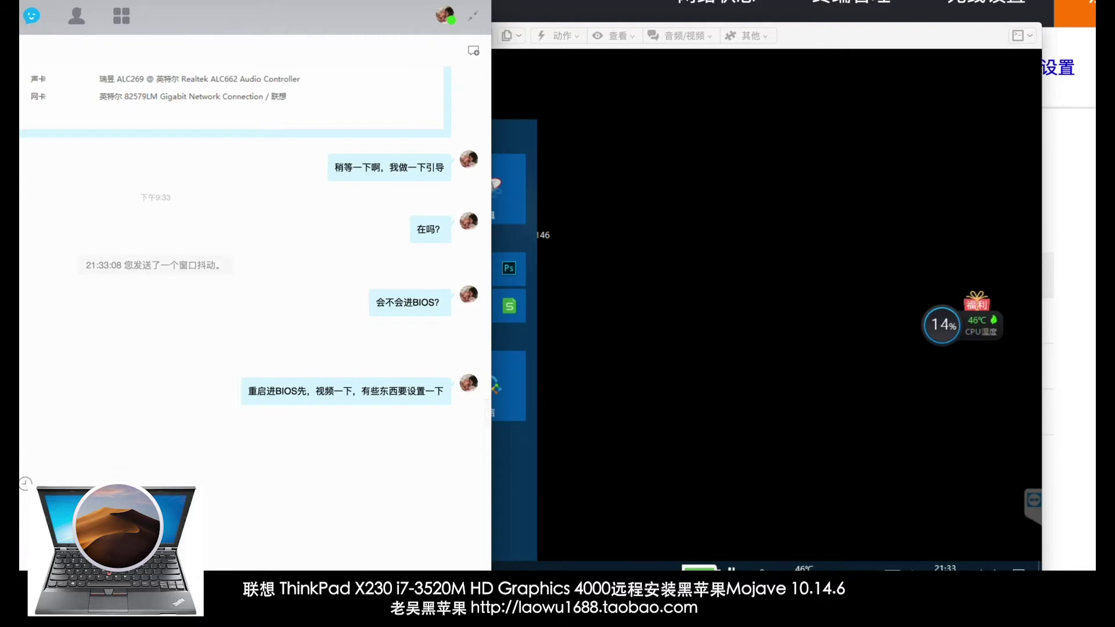
{"action": "key", "text": "Return"}
{"action": "key", "text": "Return"}
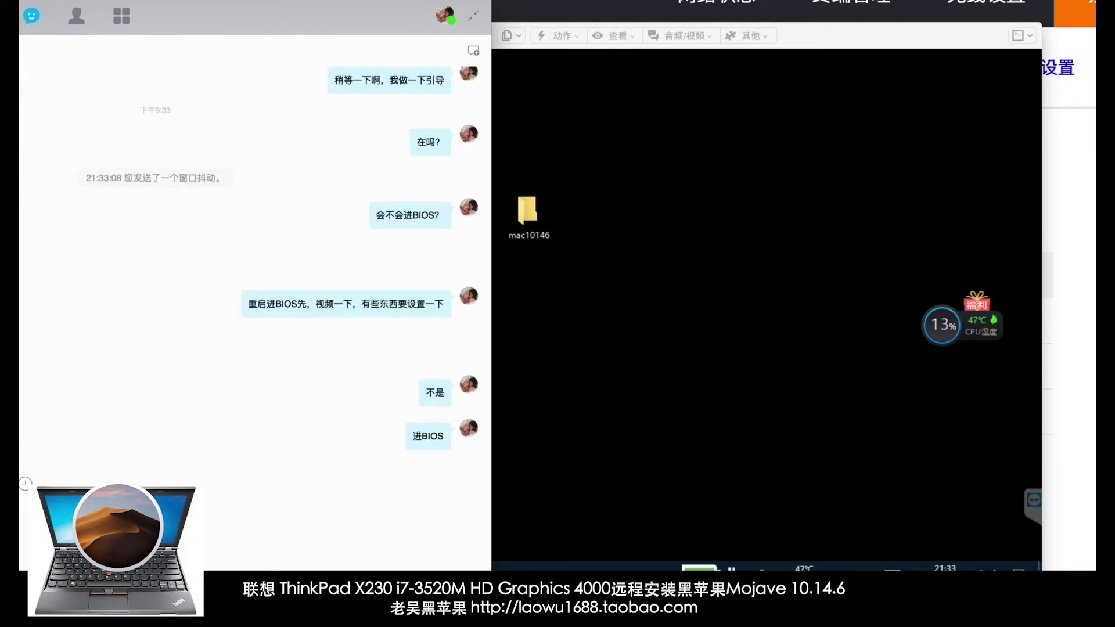
{"action": "key", "text": "Return"}
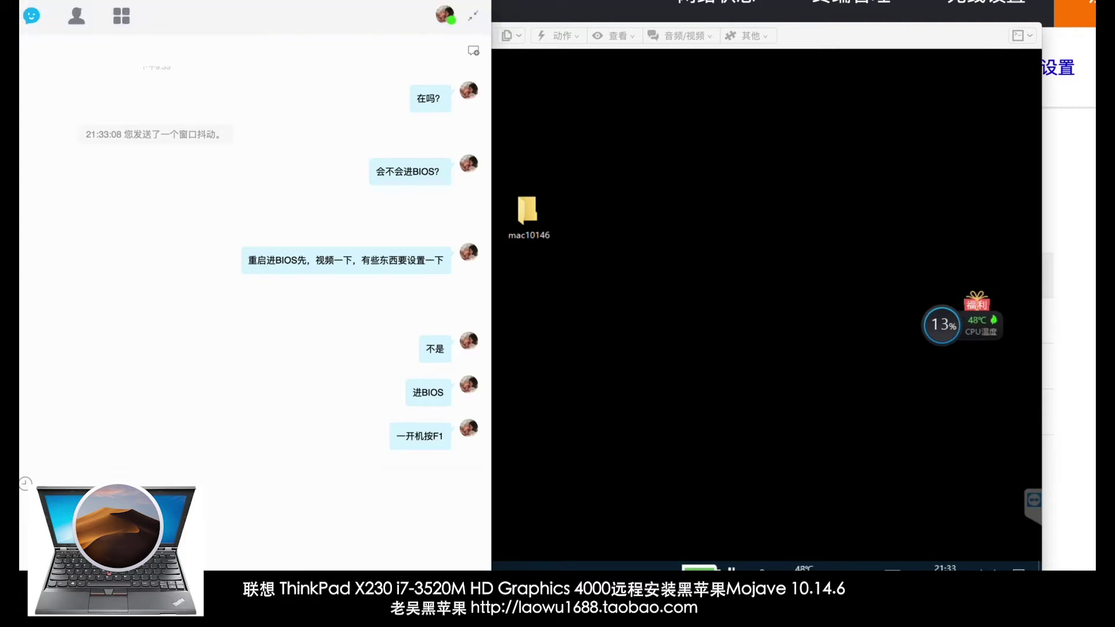
{"action": "left_click", "coordinate": [506, 363]}
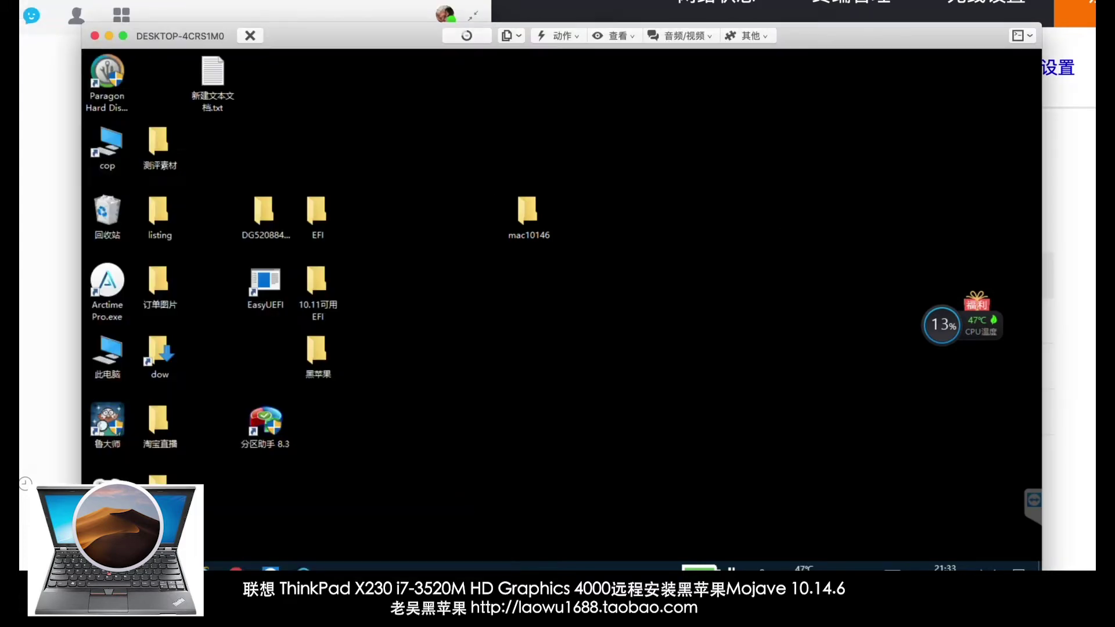
{"action": "left_click_drag", "start_coordinate": [364, 228], "coordinate": [21, 1]}
{"action": "left_click_drag", "start_coordinate": [307, 134], "coordinate": [423, 210]}
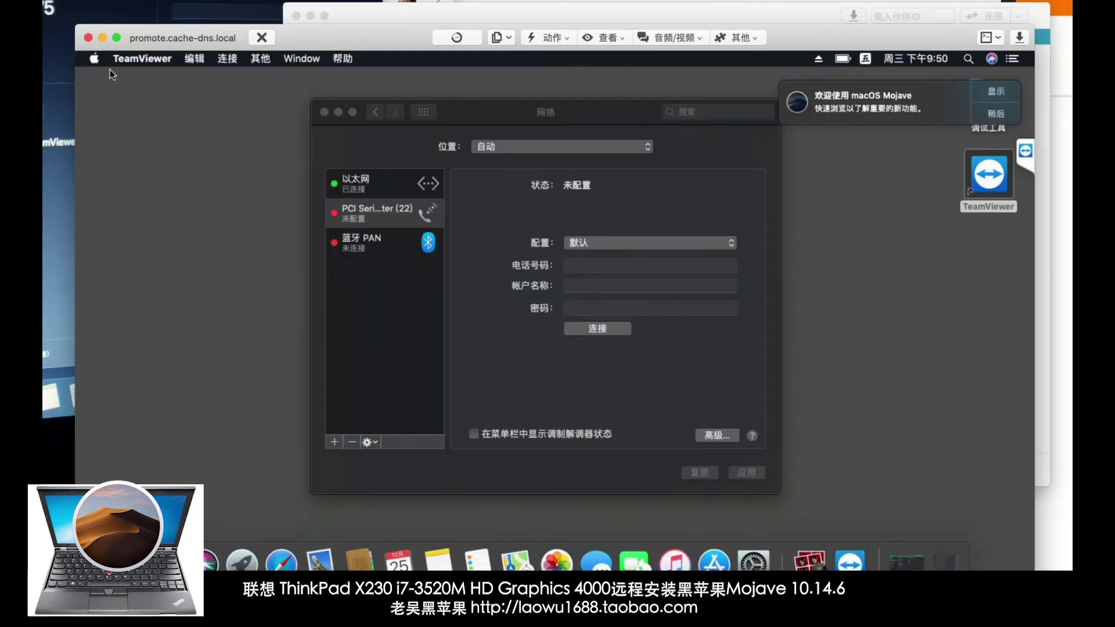
Open About This Mac on the installed system and capture its display information as a screenshot for the chat.
{"action": "left_click", "coordinate": [94, 58]}
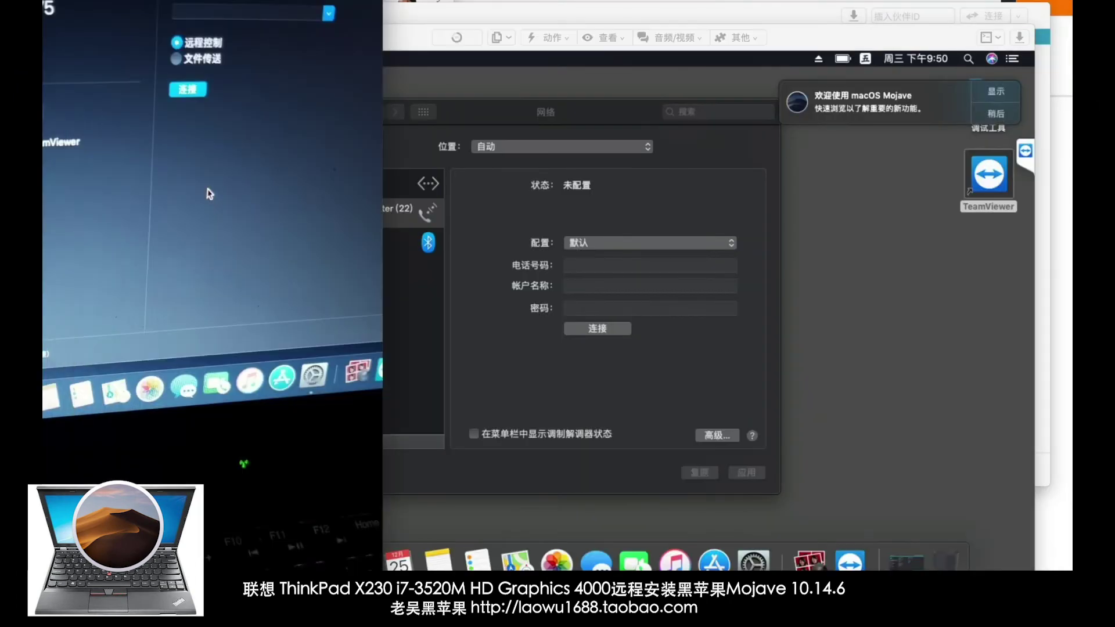
{"action": "left_click", "coordinate": [117, 76]}
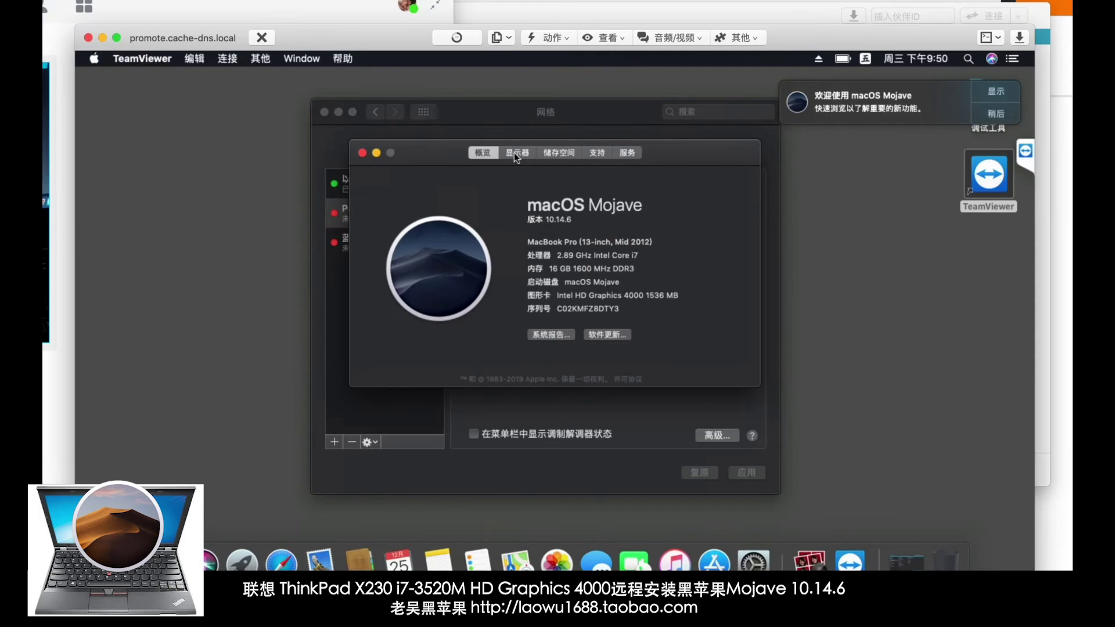
{"action": "left_click", "coordinate": [517, 153]}
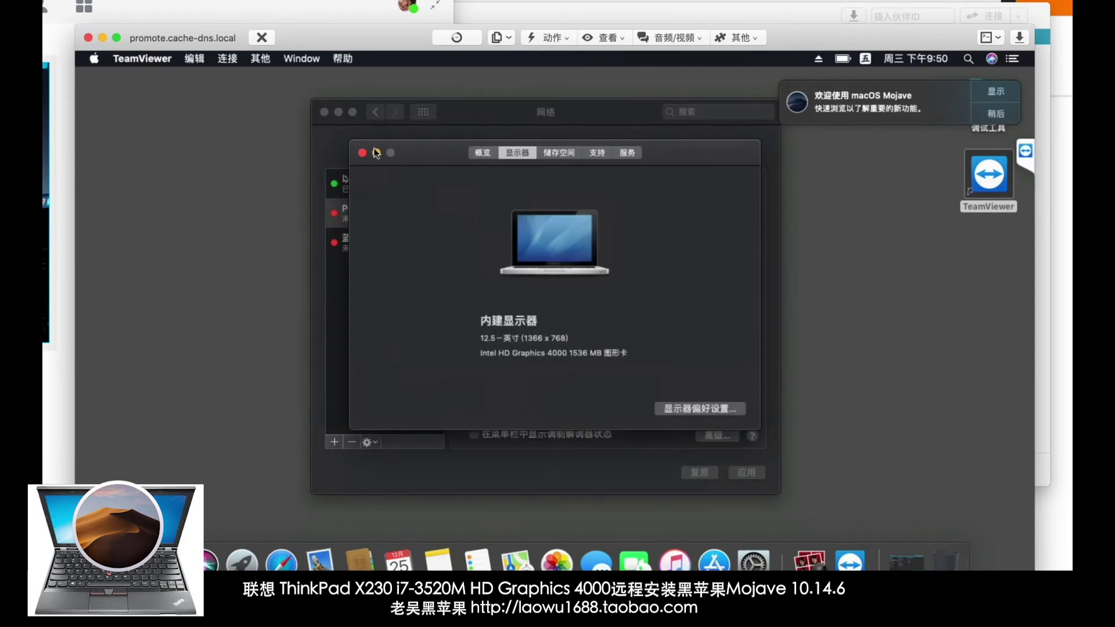
{"action": "key", "text": "ctrl+super+a"}
{"action": "left_click_drag", "start_coordinate": [339, 135], "coordinate": [776, 436]}
{"action": "double_click", "coordinate": [688, 406]}
{"action": "left_click", "coordinate": [597, 317]}
Open the system report from the About This Mac overview and capture the hardware overview as a screenshot.
{"action": "left_click", "coordinate": [482, 152]}
{"action": "left_click", "coordinate": [548, 334]}
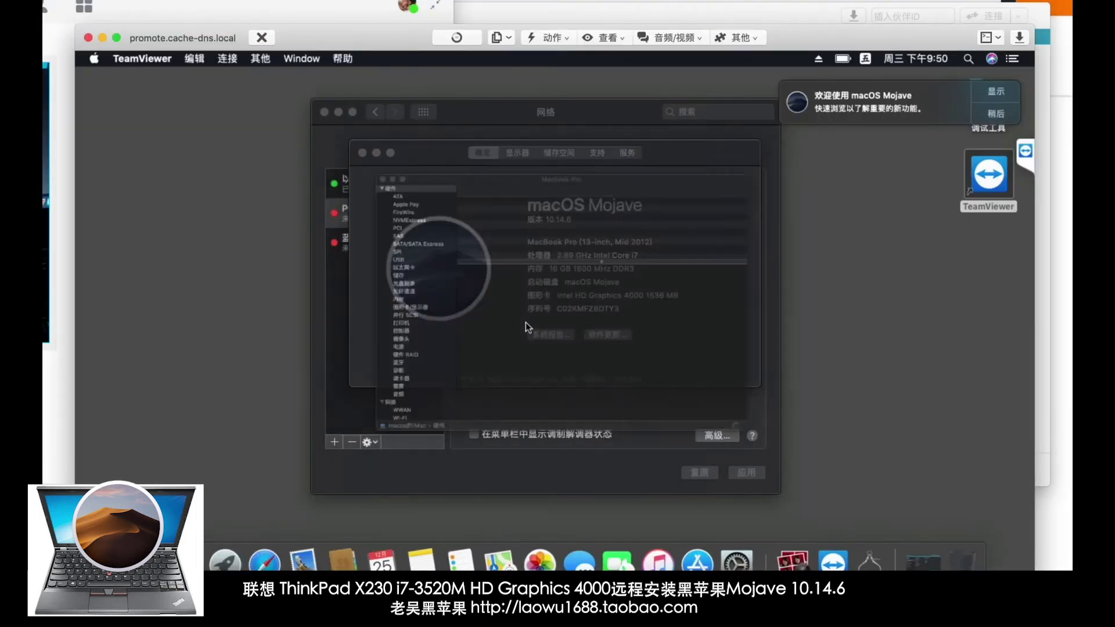
{"action": "key", "text": "ctrl+super+a"}
{"action": "left_click_drag", "start_coordinate": [279, 82], "coordinate": [846, 465]}
{"action": "double_click", "coordinate": [805, 452]}
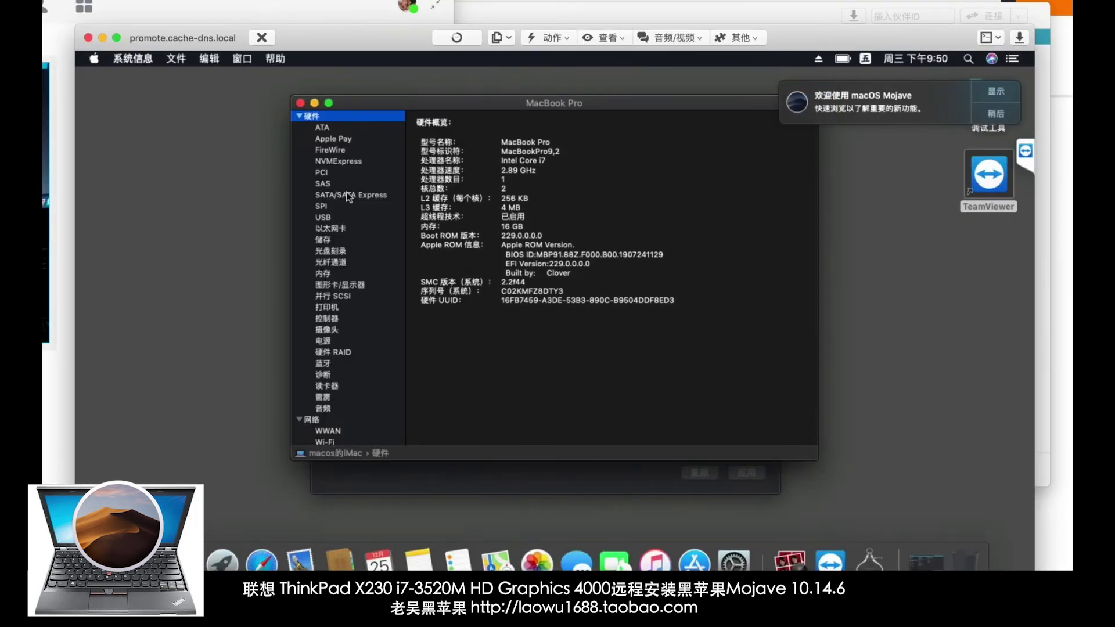
Show the SATA/SATA Express section of the system report and capture it as a screenshot for the chat.
{"action": "left_click", "coordinate": [347, 195]}
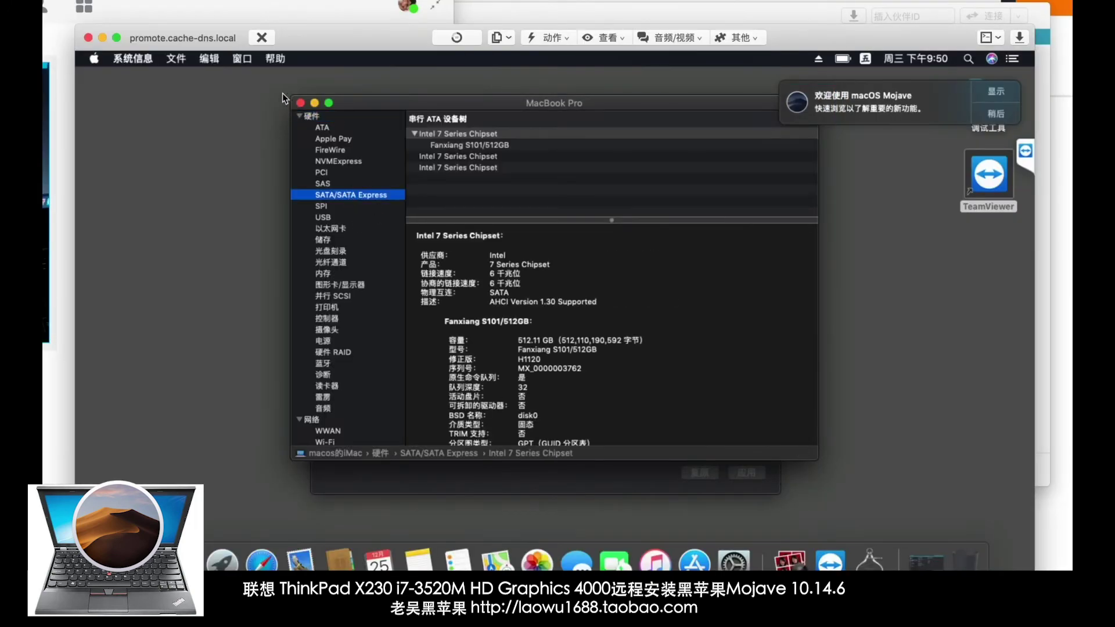
{"action": "key", "text": "ctrl+super+a"}
{"action": "left_click_drag", "start_coordinate": [280, 89], "coordinate": [836, 474]}
{"action": "double_click", "coordinate": [764, 435]}
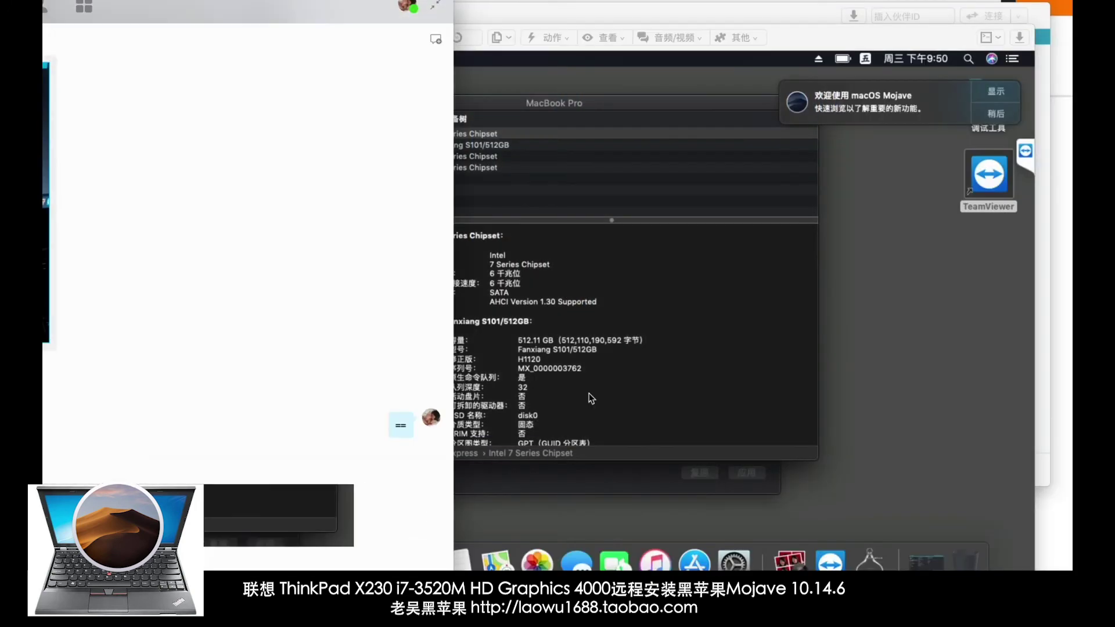
{"action": "left_click", "coordinate": [591, 399]}
Show the USB section of the system report and capture its device tree as a screenshot for the chat.
{"action": "left_click", "coordinate": [323, 217]}
{"action": "key", "text": "ctrl+super+a"}
{"action": "left_click_drag", "start_coordinate": [277, 87], "coordinate": [834, 482]}
{"action": "double_click", "coordinate": [737, 435]}
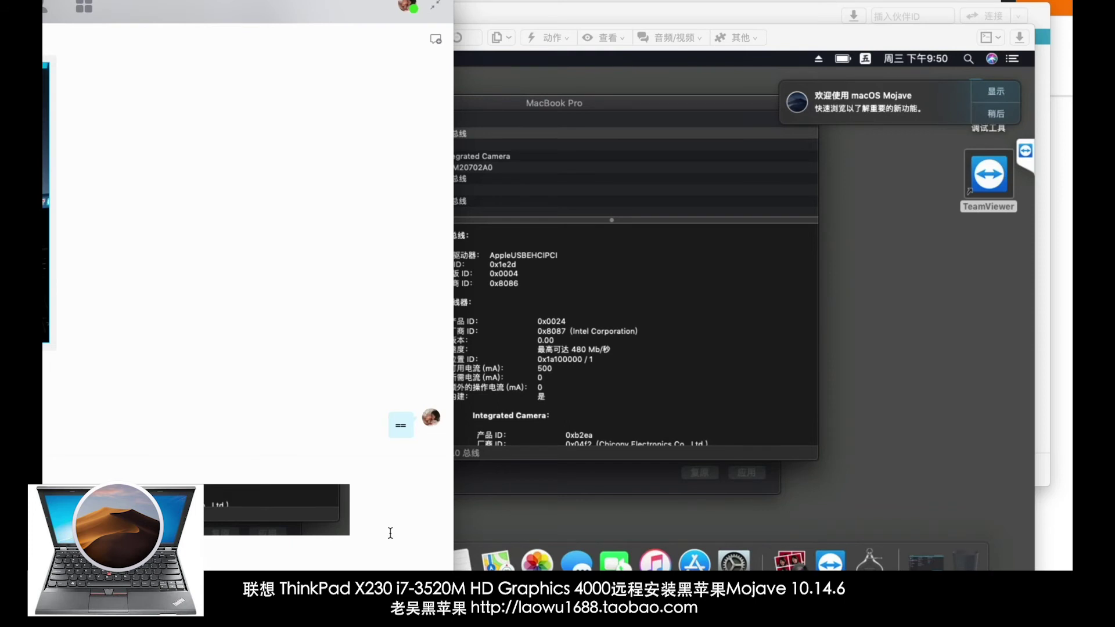
{"action": "left_click", "coordinate": [543, 348]}
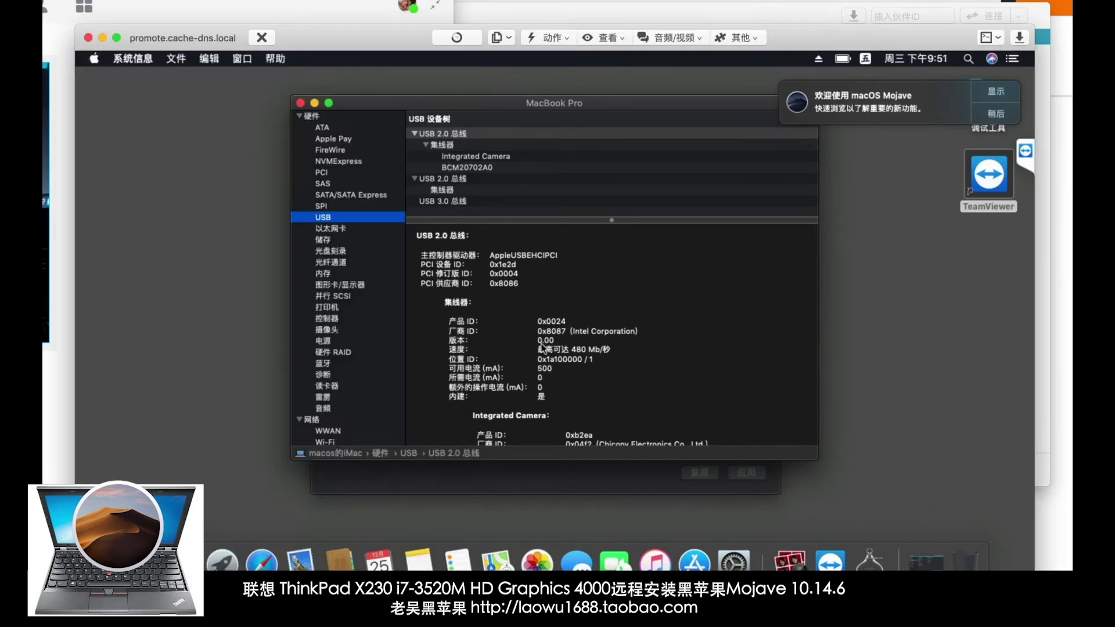
Check the Ethernet and parallel SCSI sections, and capture the graphics/displays section as a screenshot for the chat.
{"action": "left_click", "coordinate": [332, 230]}
{"action": "left_click", "coordinate": [347, 296]}
{"action": "left_click", "coordinate": [367, 285]}
{"action": "key", "text": "ctrl+super+a"}
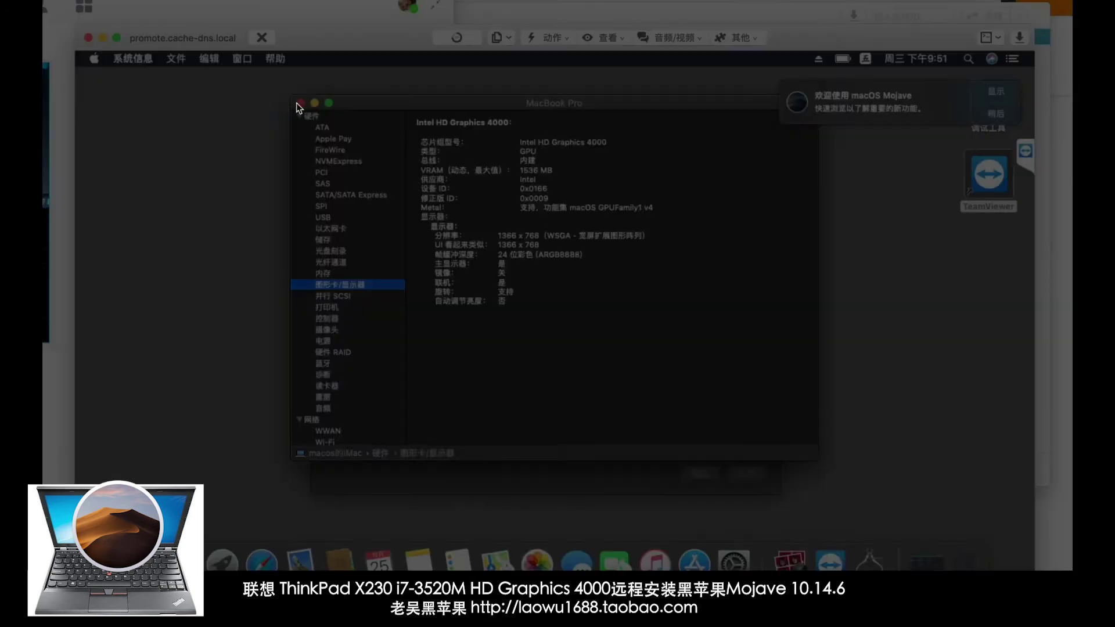
{"action": "left_click_drag", "start_coordinate": [276, 88], "coordinate": [839, 475]}
{"action": "double_click", "coordinate": [784, 441]}
{"action": "left_click", "coordinate": [575, 357]}
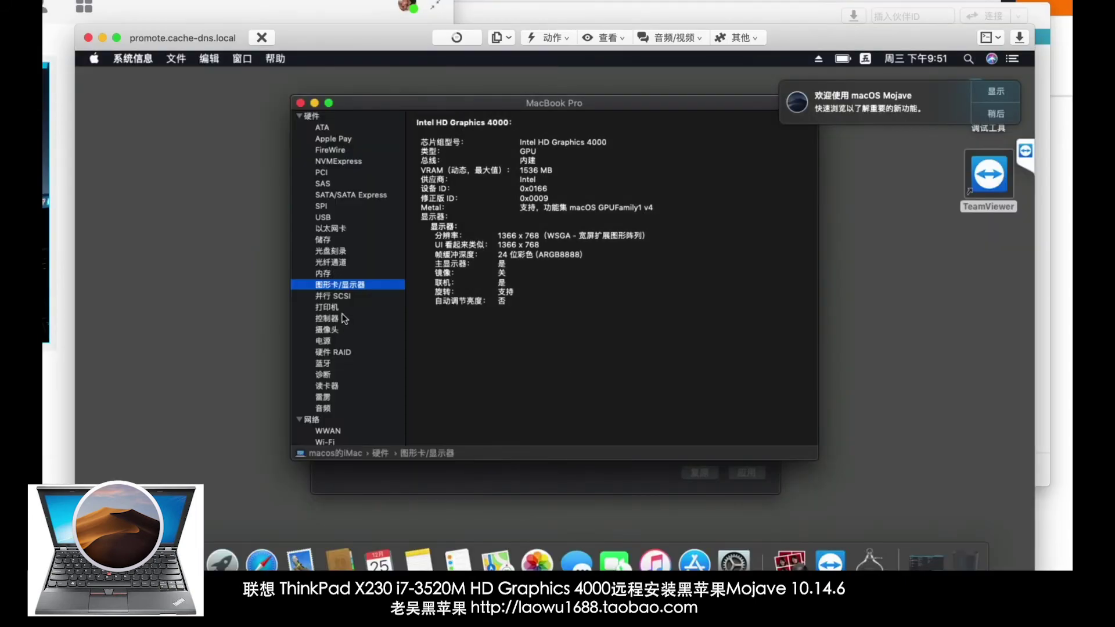
Check the controller section, and capture the camera section as a screenshot and send it in the chat.
{"action": "left_click", "coordinate": [344, 318]}
{"action": "left_click", "coordinate": [336, 329]}
{"action": "key", "text": "ctrl+super+a"}
{"action": "left_click_drag", "start_coordinate": [280, 87], "coordinate": [832, 469]}
{"action": "double_click", "coordinate": [796, 456]}
{"action": "key", "text": "Return"}
{"action": "left_click", "coordinate": [519, 327]}
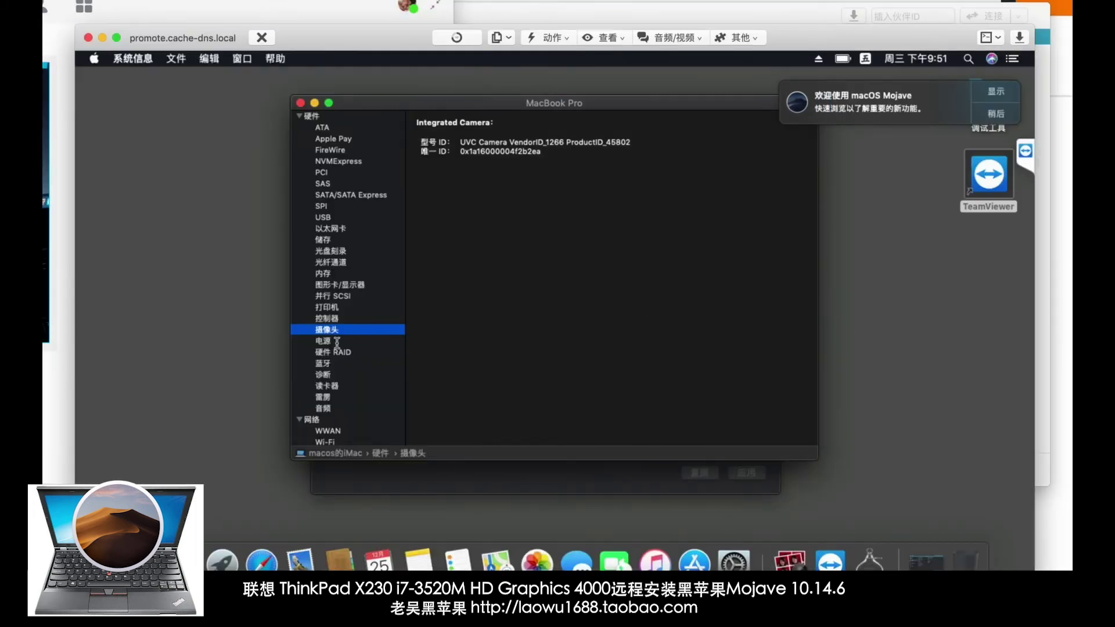
Show the power section of the system report and capture the battery information as a screenshot for the chat.
{"action": "left_click", "coordinate": [324, 341]}
{"action": "key", "text": "ctrl+alt+a"}
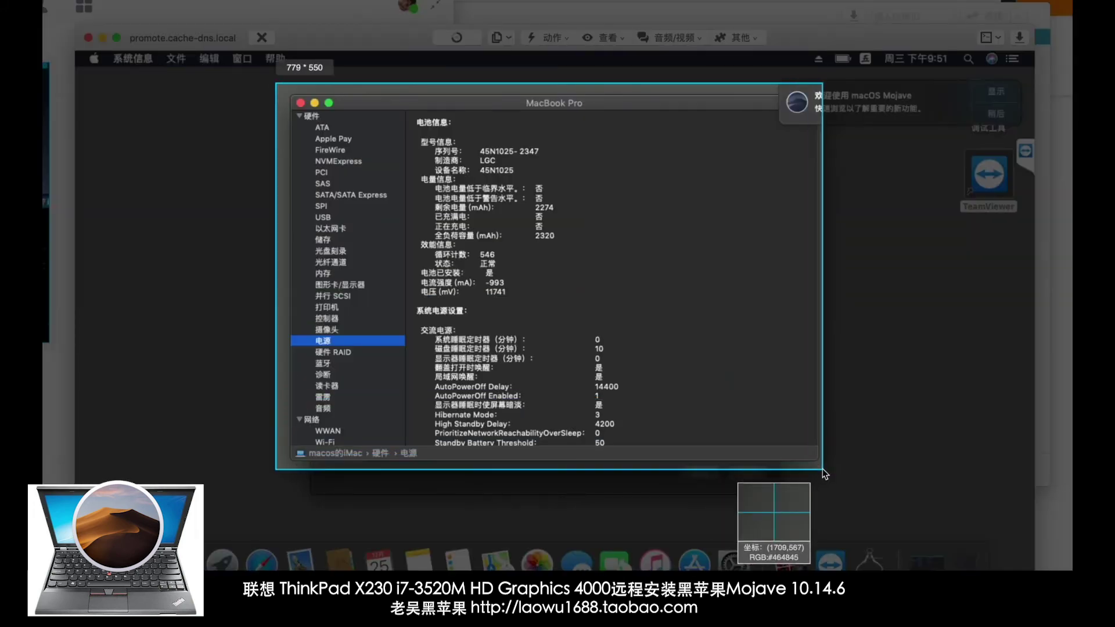
{"action": "left_click_drag", "start_coordinate": [822, 469], "coordinate": [823, 470]}
{"action": "double_click", "coordinate": [513, 379]}
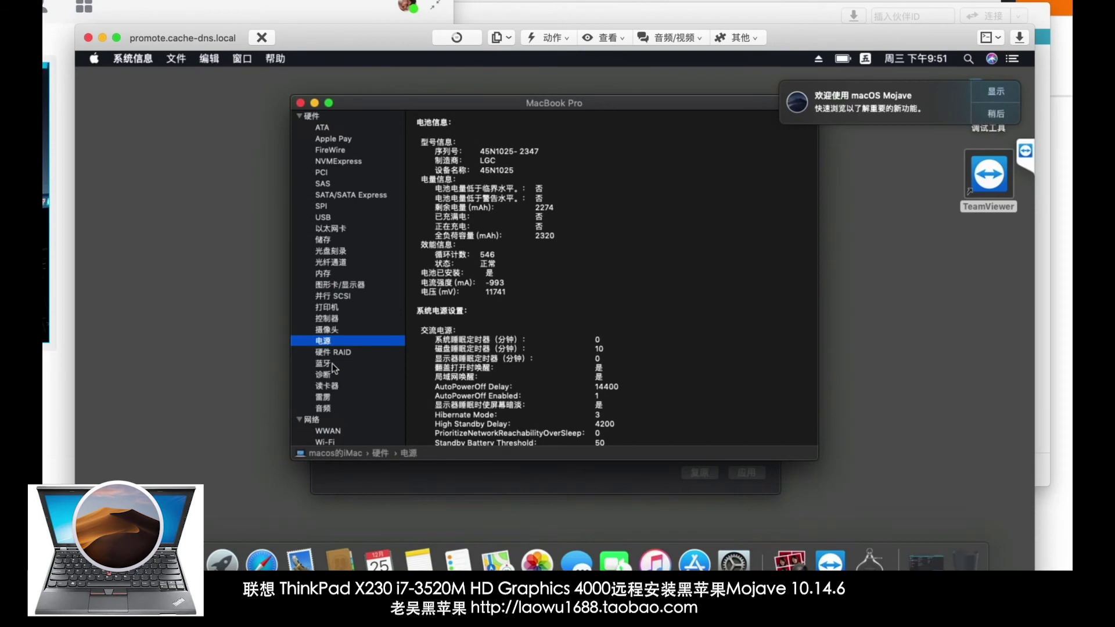
Show the Bluetooth section of the system report and capture it as a screenshot for the chat.
{"action": "left_click", "coordinate": [325, 364]}
{"action": "key", "text": "ctrl+alt+a"}
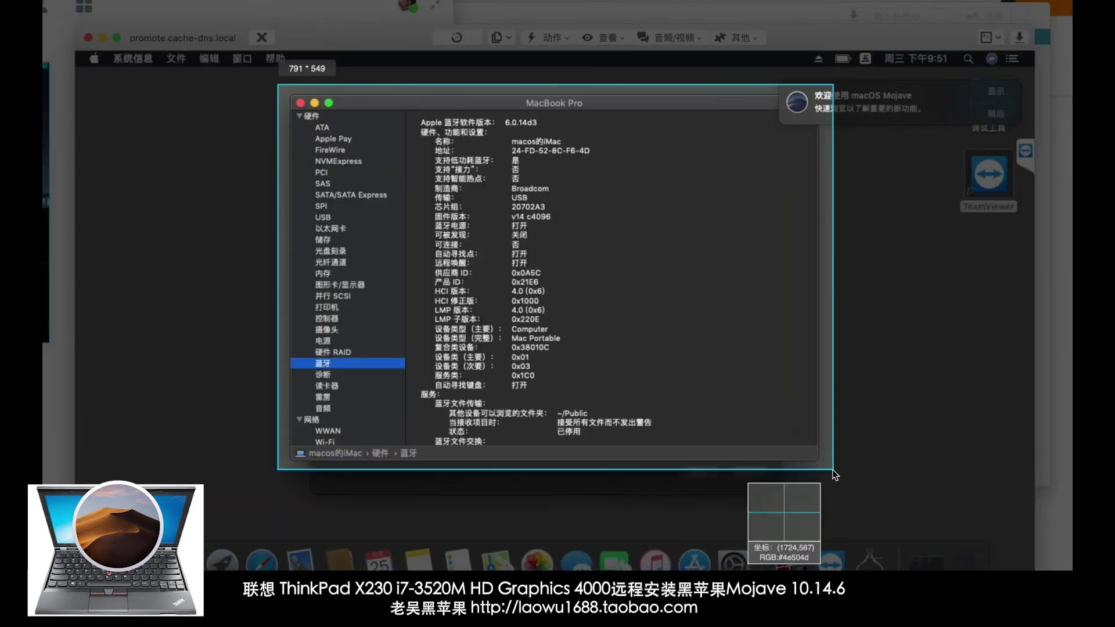
{"action": "double_click", "coordinate": [833, 277]}
{"action": "left_click", "coordinate": [584, 290]}
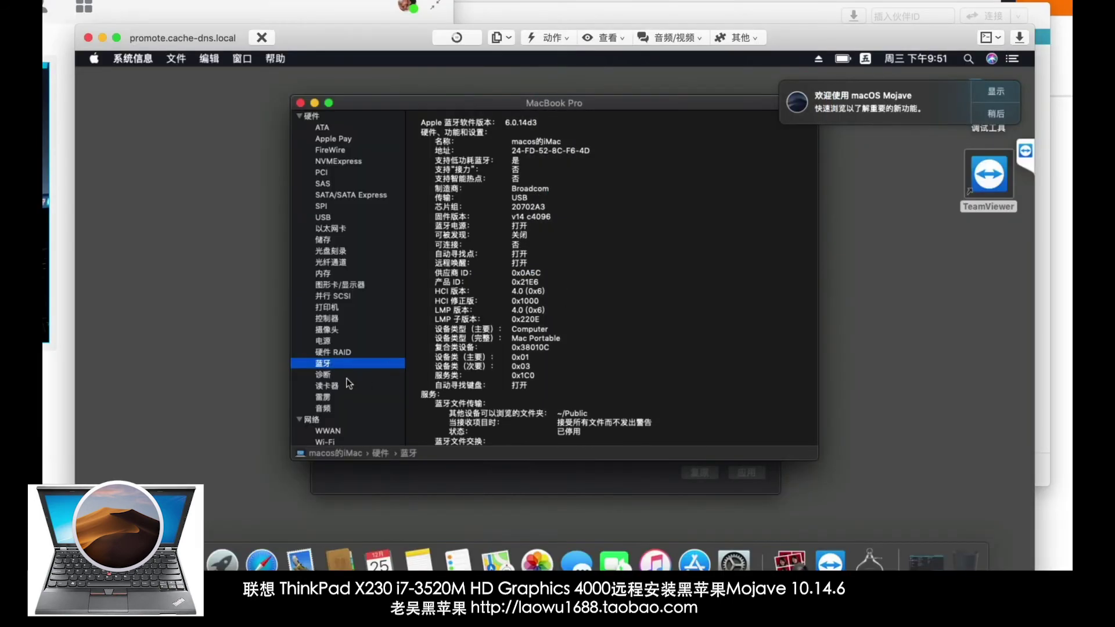
Show the audio section of the system report and capture its device list as a screenshot for the chat.
{"action": "left_click", "coordinate": [337, 408]}
{"action": "key", "text": "ctrl+super+a"}
{"action": "left_click_drag", "start_coordinate": [279, 91], "coordinate": [838, 465]}
{"action": "double_click", "coordinate": [764, 431]}
{"action": "left_click", "coordinate": [765, 531]}
Show the trackpad settings in System Preferences and capture the point-and-click options as a screenshot for the chat.
{"action": "left_click", "coordinate": [734, 560]}
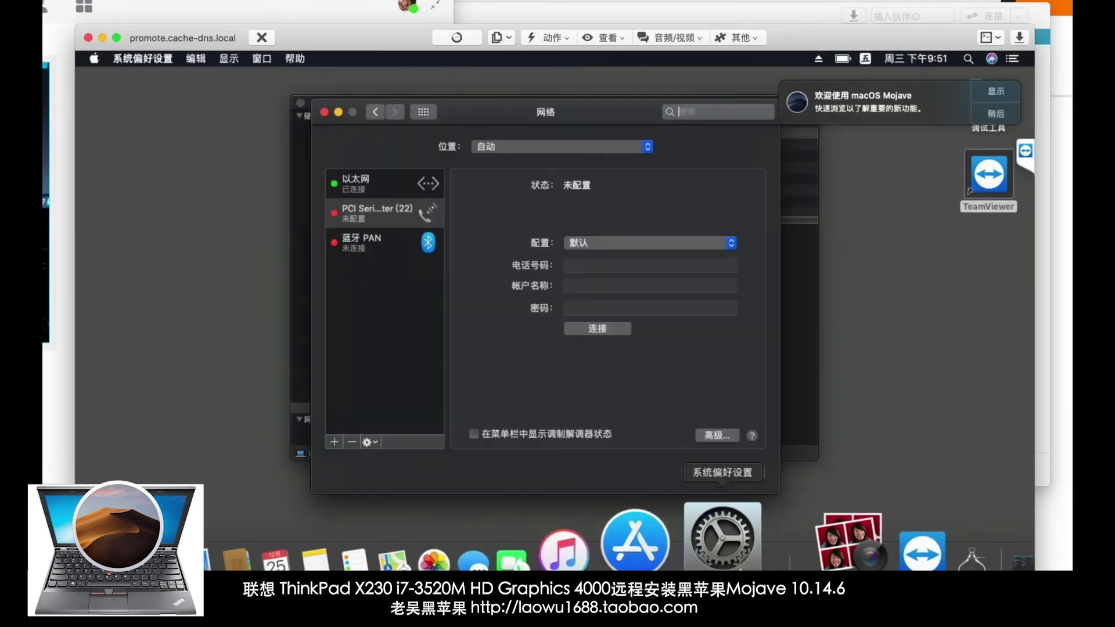
{"action": "left_click", "coordinate": [376, 111]}
{"action": "left_click", "coordinate": [575, 259]}
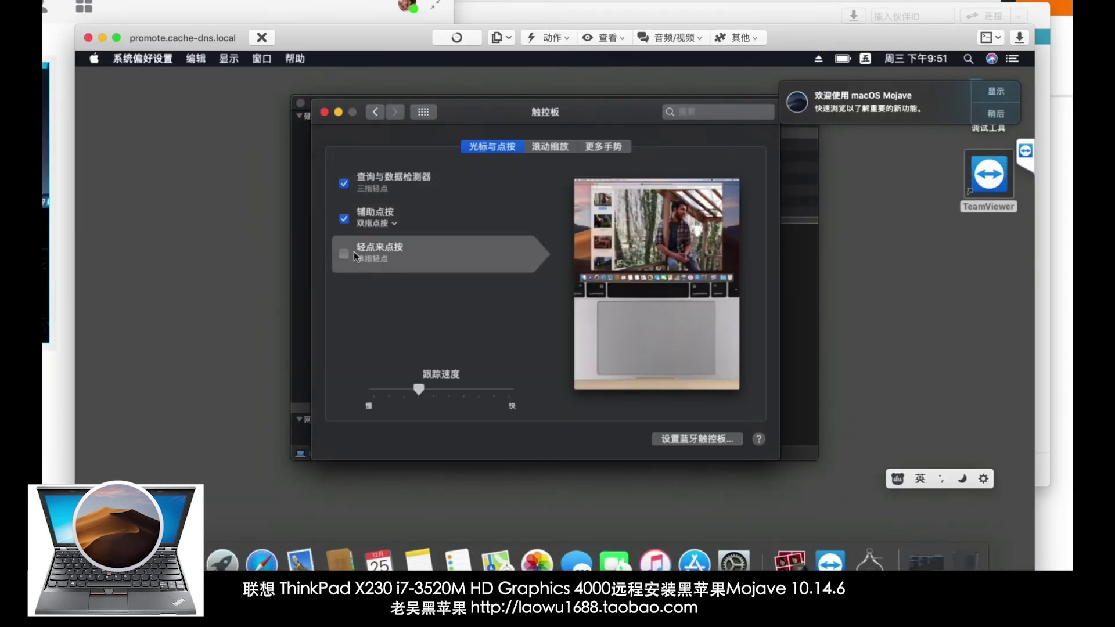
{"action": "key", "text": "ctrl+alt+a"}
{"action": "left_click", "coordinate": [742, 451]}
{"action": "double_click", "coordinate": [742, 452]}
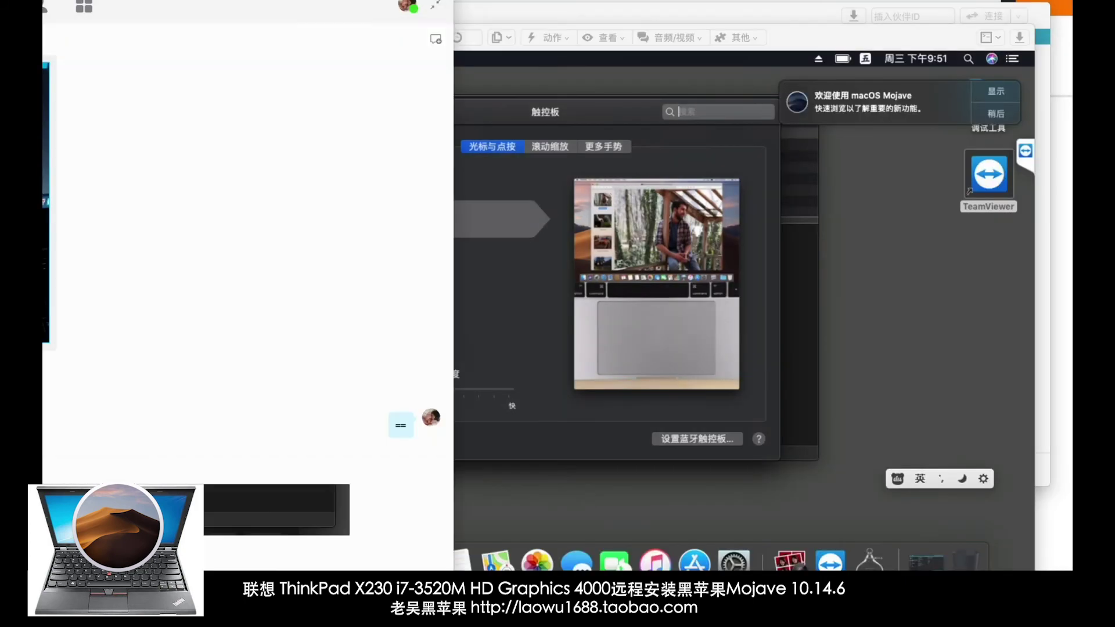
Show the Bluetooth settings in System Preferences and capture them as a screenshot for the chat.
{"action": "left_click", "coordinate": [376, 111]}
{"action": "left_click", "coordinate": [572, 317]}
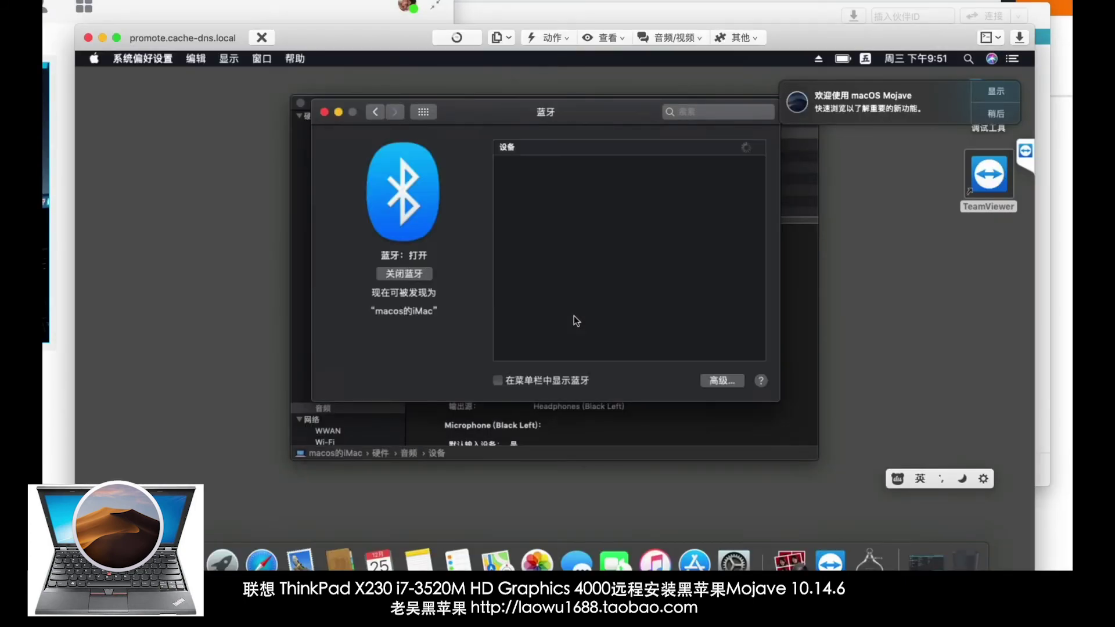
{"action": "key", "text": "ctrl+alt+a"}
{"action": "left_click", "coordinate": [752, 389]}
{"action": "double_click", "coordinate": [752, 389]}
{"action": "left_click", "coordinate": [580, 264]}
Check the Users & Groups settings in System Preferences and return to the overview.
{"action": "left_click", "coordinate": [375, 112]}
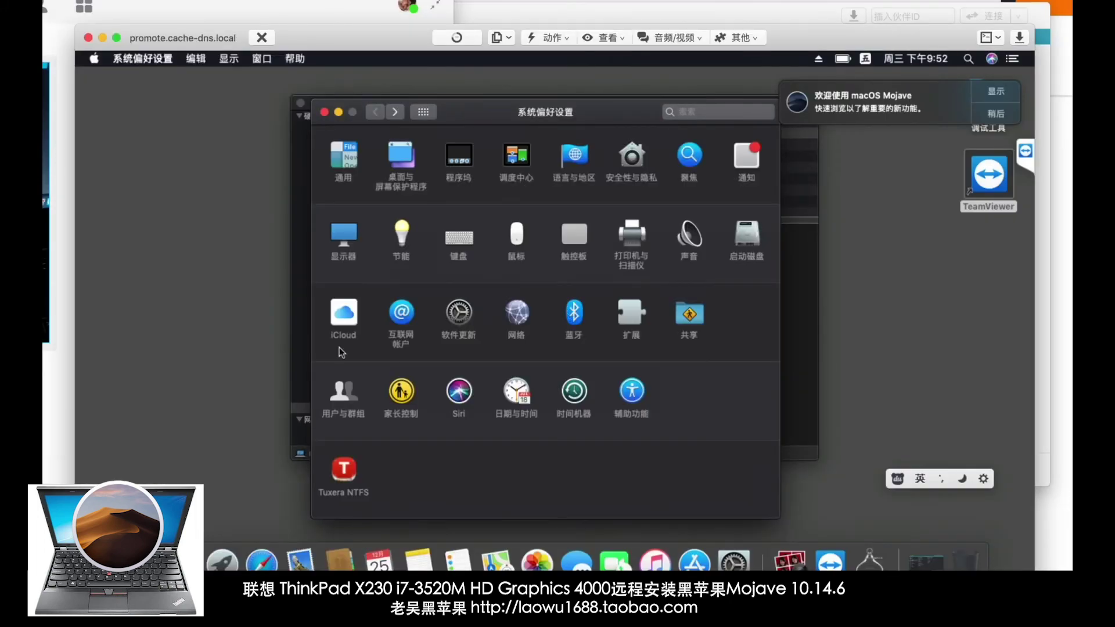
{"action": "left_click", "coordinate": [343, 392]}
{"action": "left_click", "coordinate": [375, 112]}
Check the keyboard's modifier key assignments, keeping the Command key set to Command, and return to the preferences overview.
{"action": "left_click", "coordinate": [474, 238]}
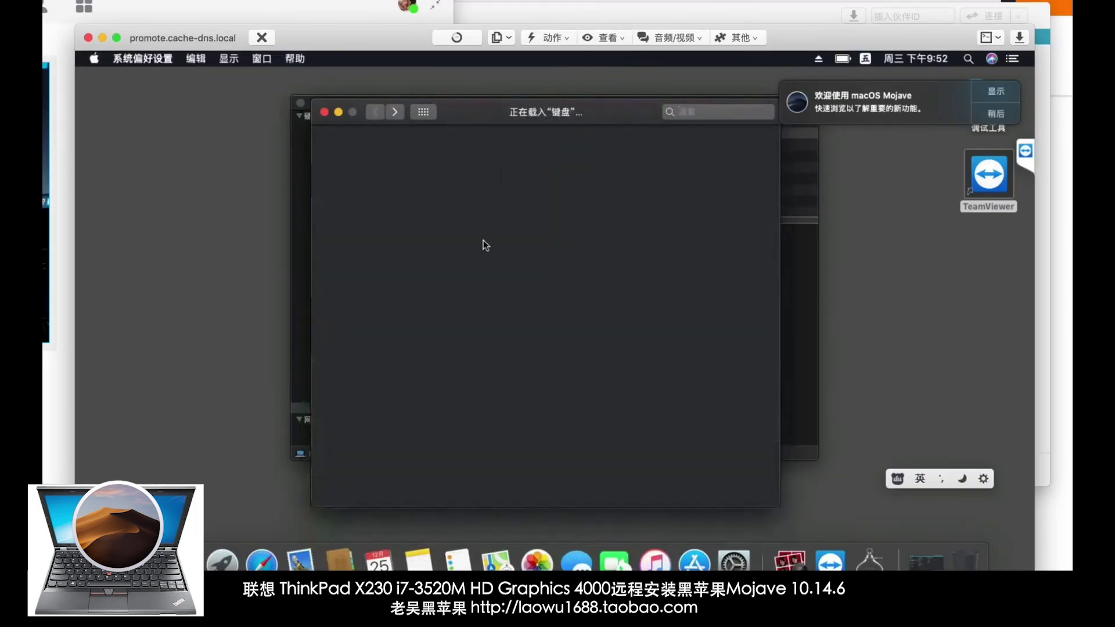
{"action": "left_click", "coordinate": [725, 445]}
{"action": "left_click", "coordinate": [589, 199]}
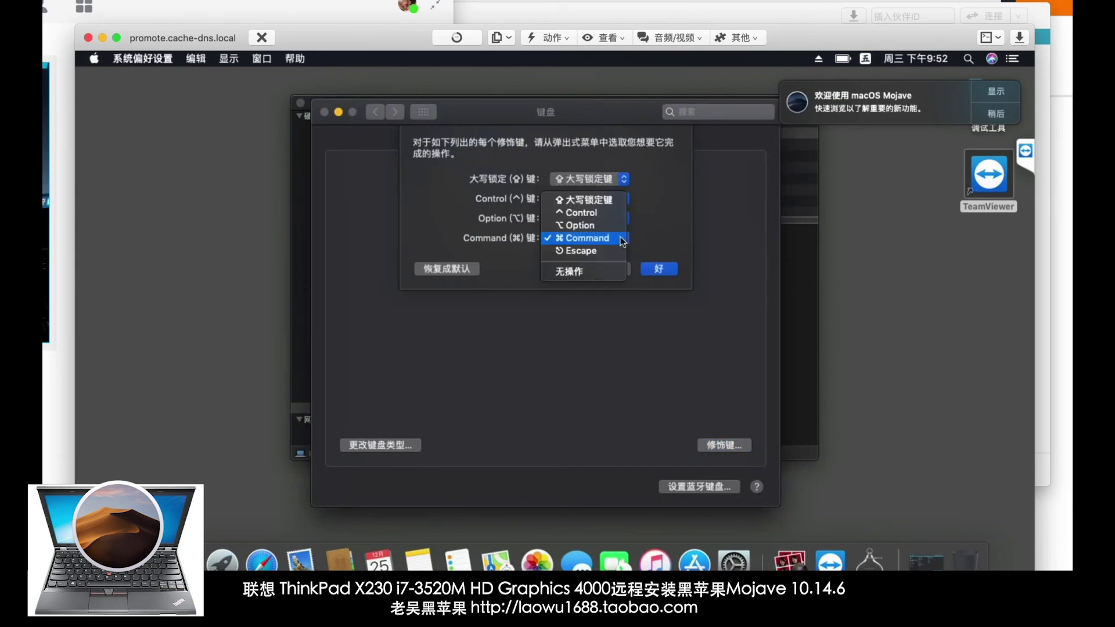
{"action": "left_click", "coordinate": [581, 239]}
{"action": "left_click", "coordinate": [651, 269]}
{"action": "left_click", "coordinate": [376, 112]}
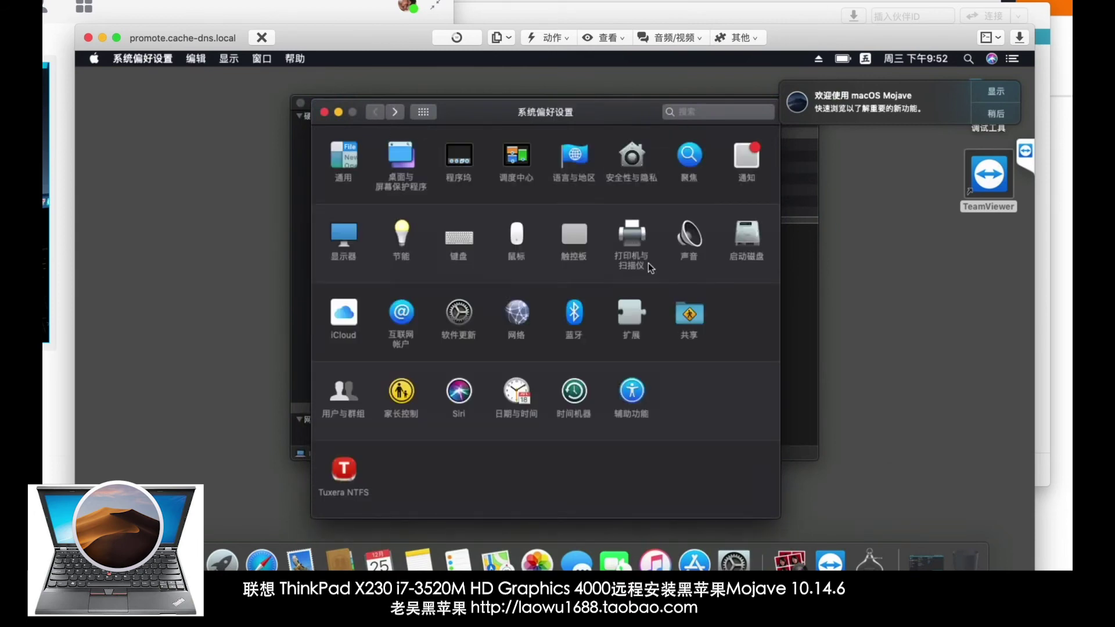
Select Speaker (Analog) as the sound output, set the output volume to maximum and show the volume in the menu bar.
{"action": "left_click", "coordinate": [692, 232]}
{"action": "left_click", "coordinate": [494, 208]}
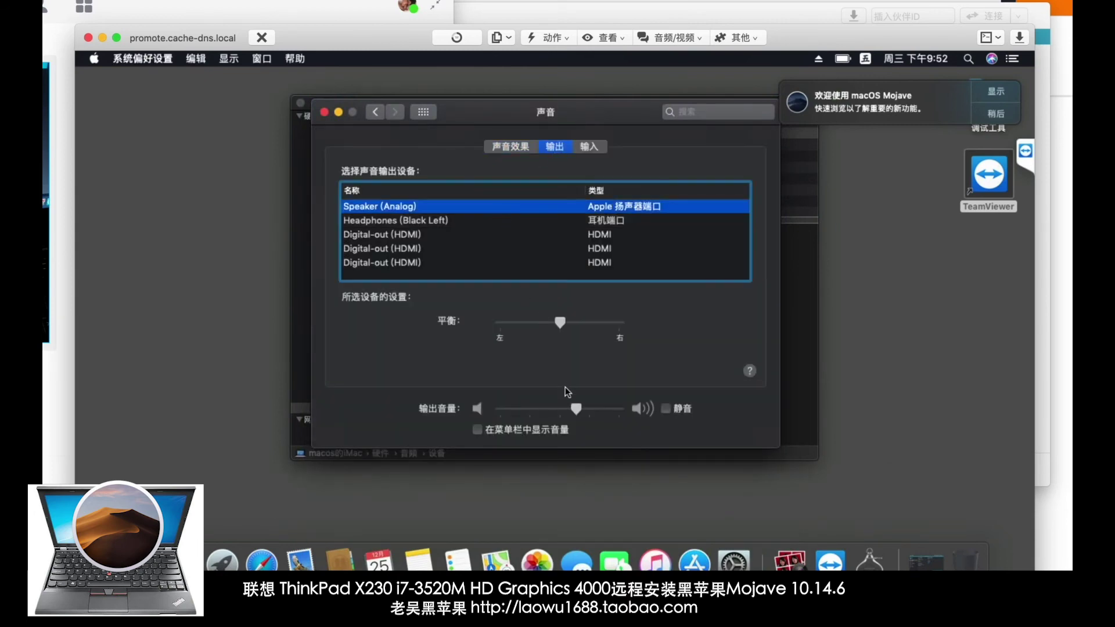
{"action": "left_click", "coordinate": [523, 433]}
Capture the sound output settings as a screenshot for the chat.
{"action": "key", "text": "ctrl+super+a"}
{"action": "left_click_drag", "start_coordinate": [295, 90], "coordinate": [797, 465]}
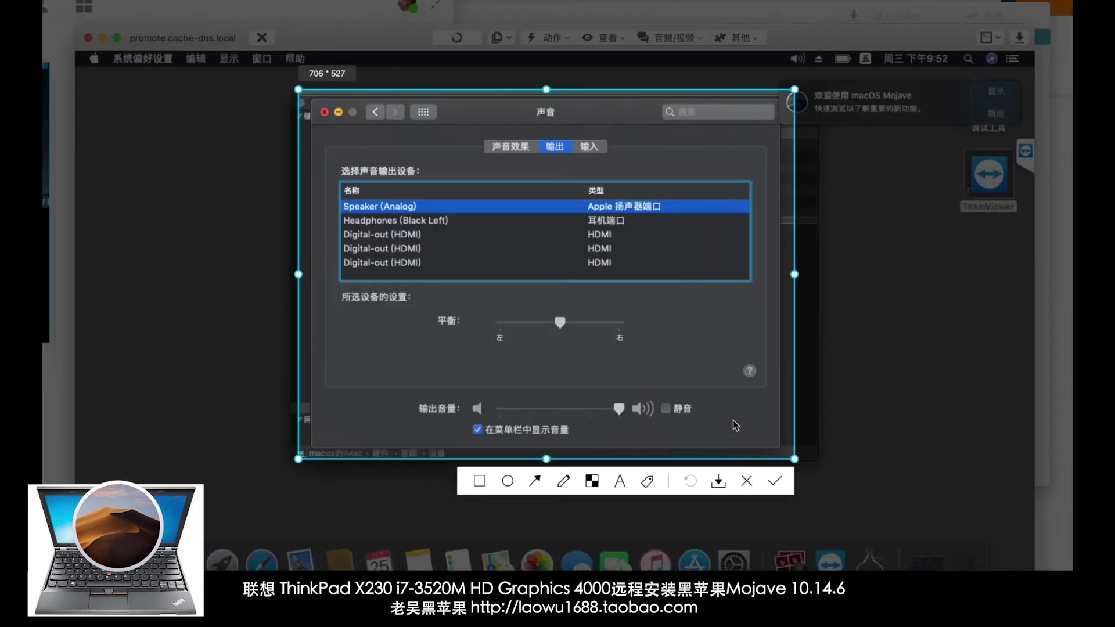
{"action": "double_click", "coordinate": [734, 423]}
{"action": "left_click", "coordinate": [676, 319]}
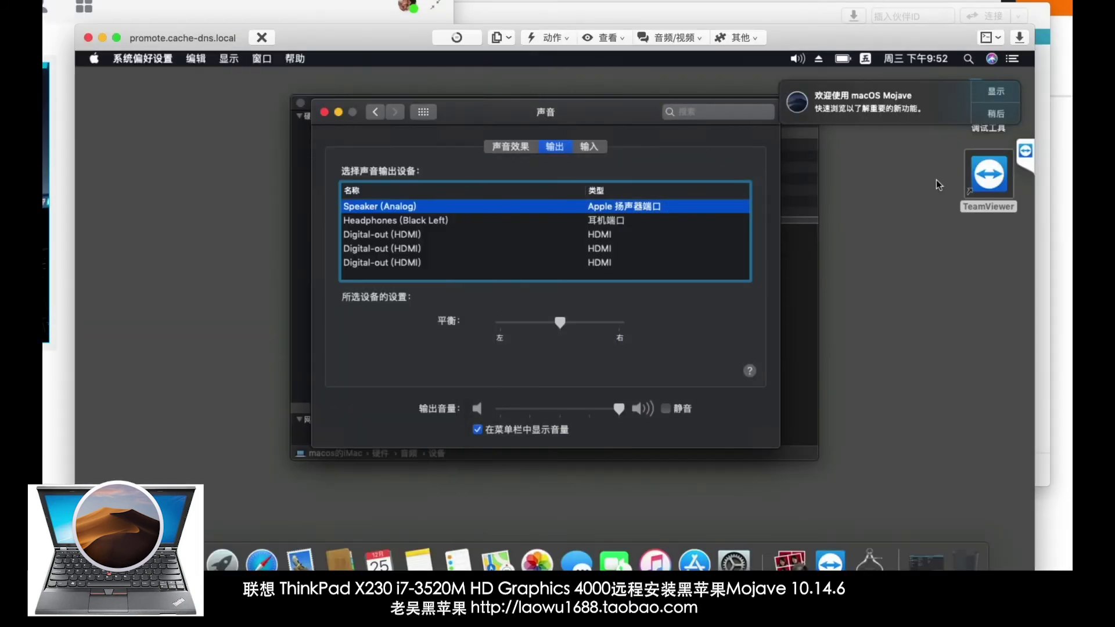
Play the sound test file 声卡测试.mp3 from the 调试工具 folder, and send the collected screenshots and the question 有没有声? in the chat.
{"action": "double_click", "coordinate": [986, 140]}
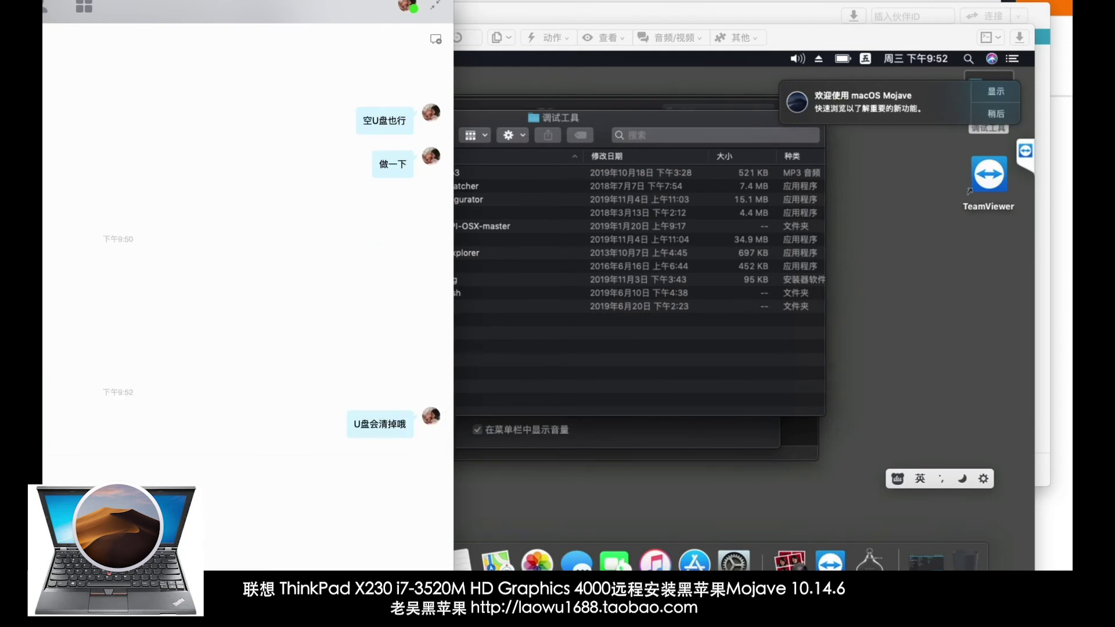
{"action": "left_click", "coordinate": [601, 346]}
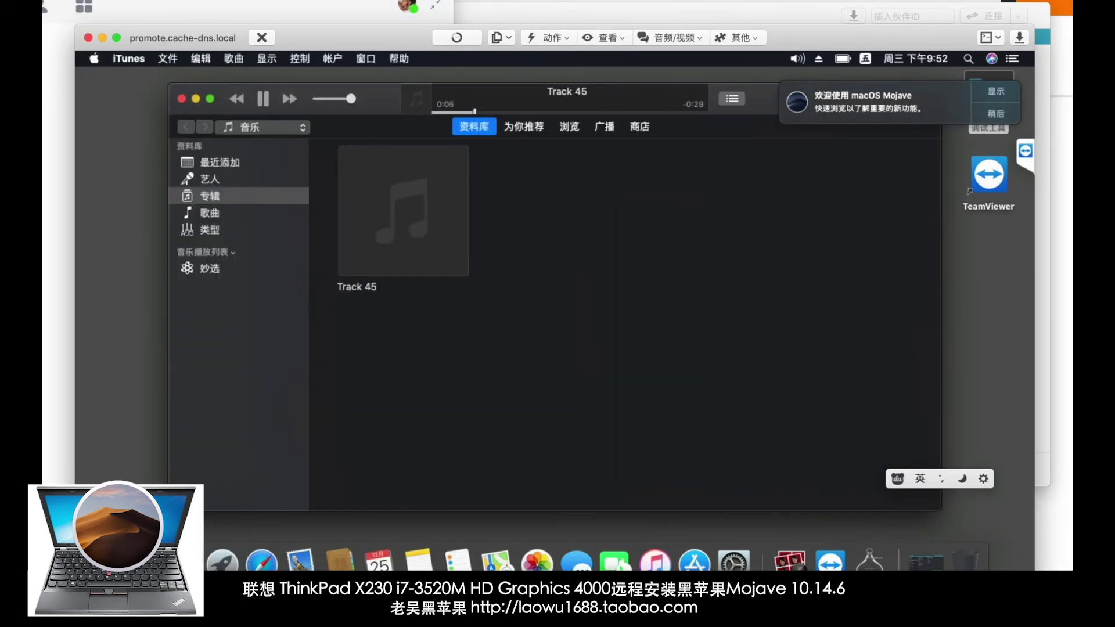
{"action": "key", "text": "super+Tab"}
{"action": "key", "text": "super+v"}
{"action": "key", "text": "Return"}
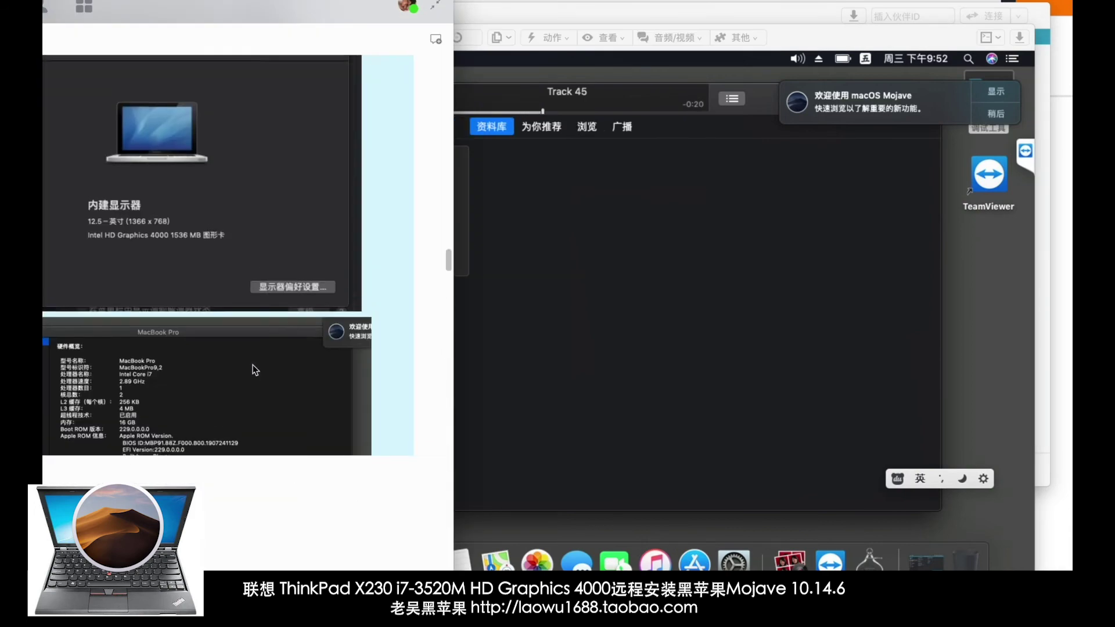
Look through the screenshots sent in the chat, and close iTunes on the remote Mac.
{"action": "scroll", "coordinate": [253, 365], "scroll_direction": "up", "scroll_amount": 10}
{"action": "left_click_drag", "start_coordinate": [448, 224], "coordinate": [435, 429]}
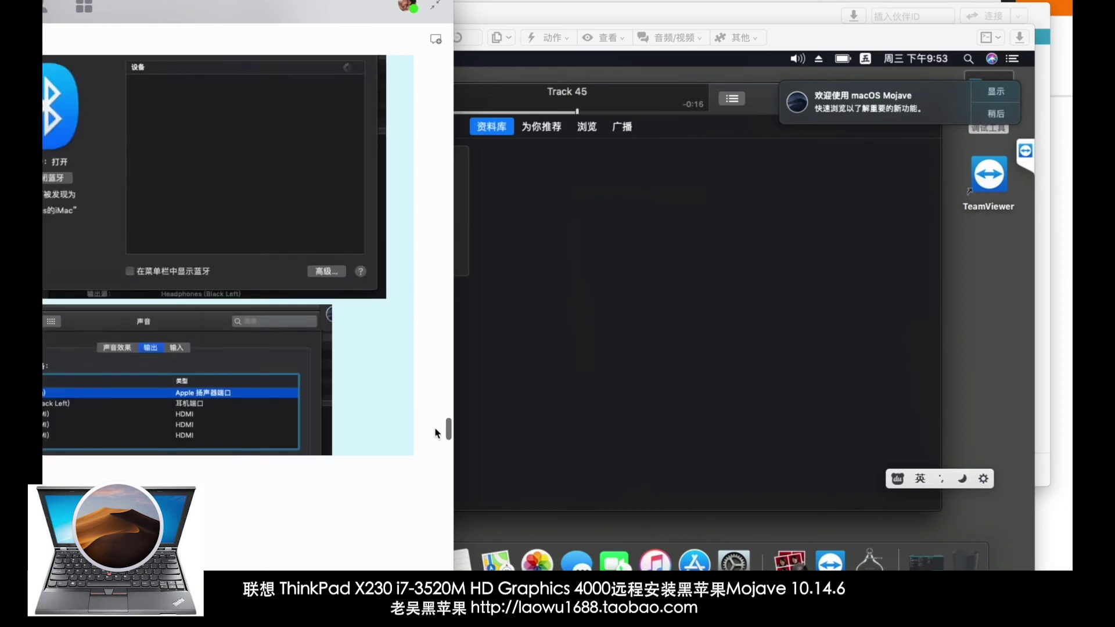
{"action": "scroll", "coordinate": [437, 433], "scroll_direction": "down", "scroll_amount": 4}
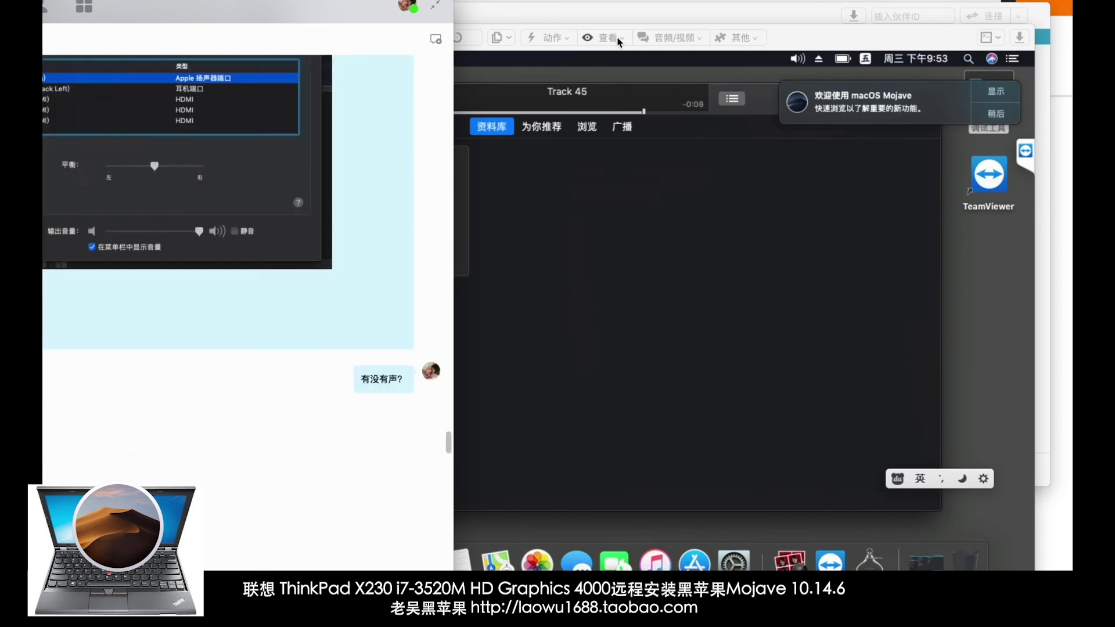
{"action": "left_click", "coordinate": [617, 42]}
{"action": "left_click", "coordinate": [183, 105]}
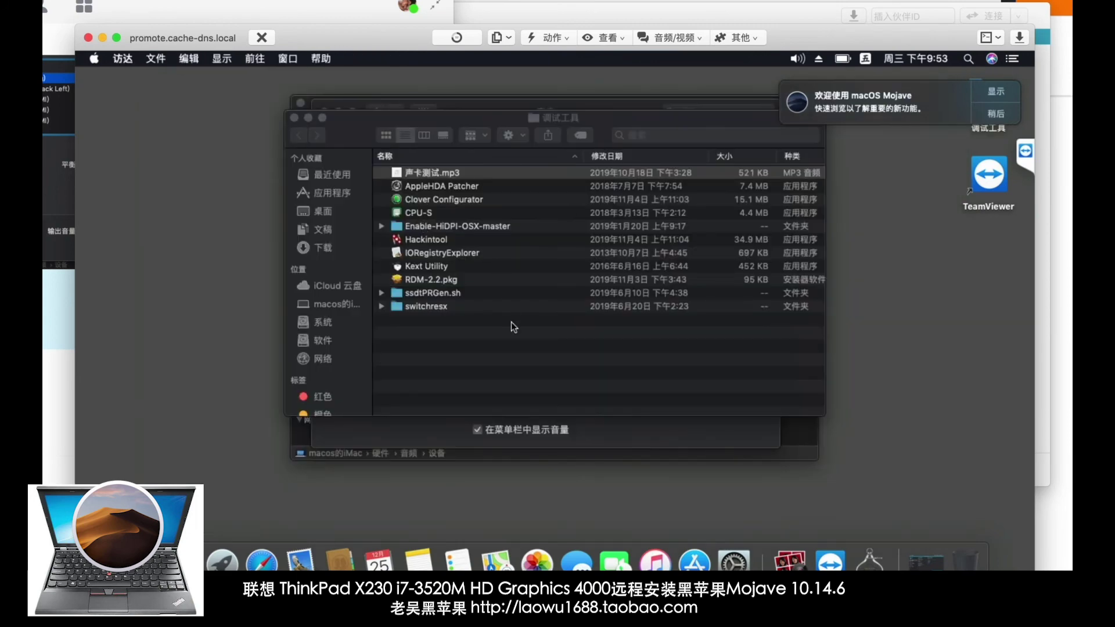
Try to mount the EFI partition disk0s2 with Clover Configurator, and close its window.
{"action": "double_click", "coordinate": [459, 200]}
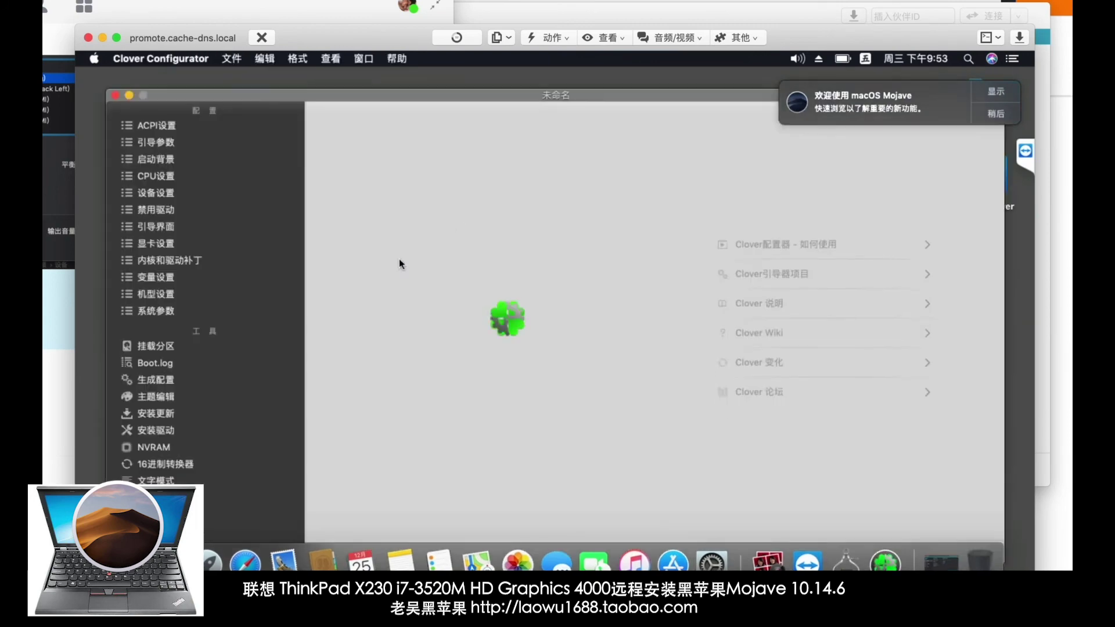
{"action": "left_click", "coordinate": [260, 347]}
{"action": "left_click", "coordinate": [903, 419]}
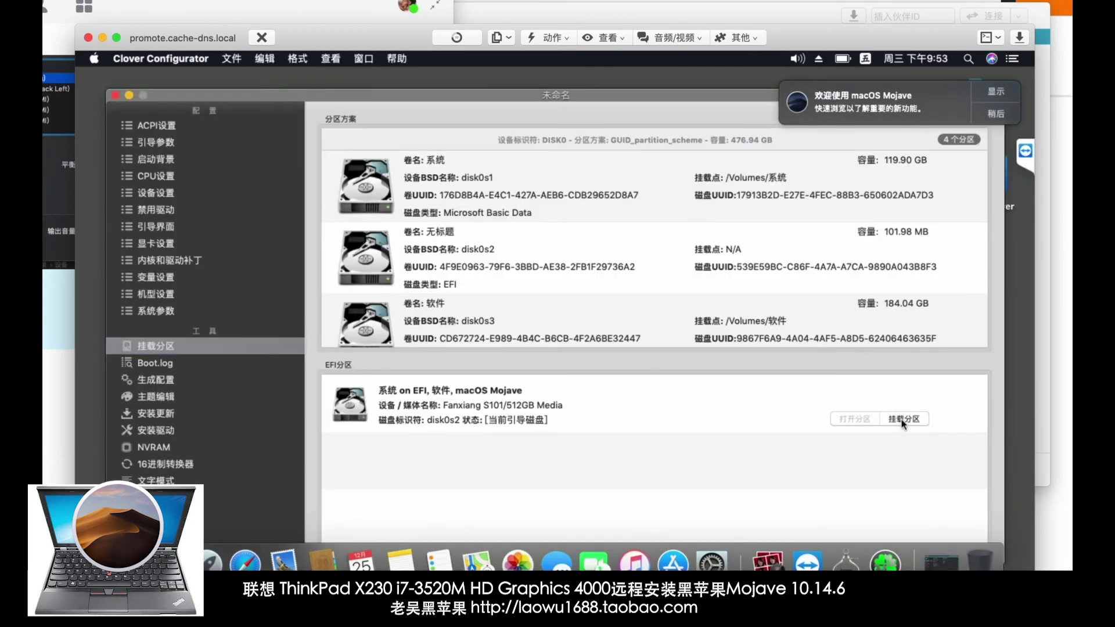
{"action": "left_click", "coordinate": [664, 294]}
{"action": "left_click", "coordinate": [174, 558]}
{"action": "left_click", "coordinate": [914, 193]}
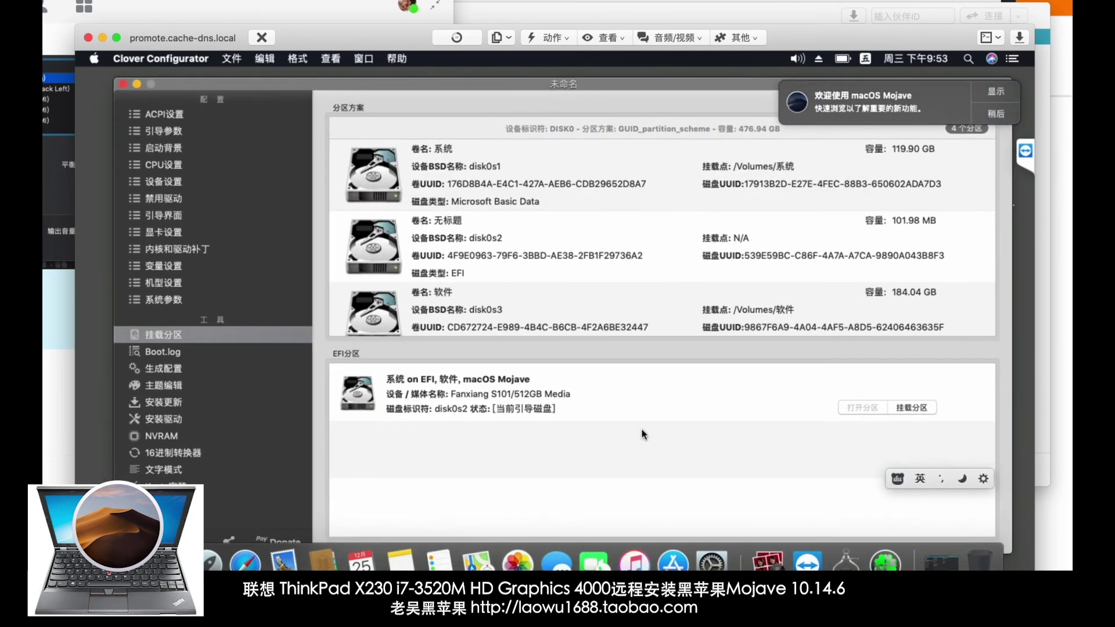
{"action": "left_click", "coordinate": [116, 96]}
Close the 调试工具 folder, System Preferences and system report windows, and restart the remote Mac.
{"action": "left_click", "coordinate": [294, 117]}
{"action": "left_click", "coordinate": [324, 113]}
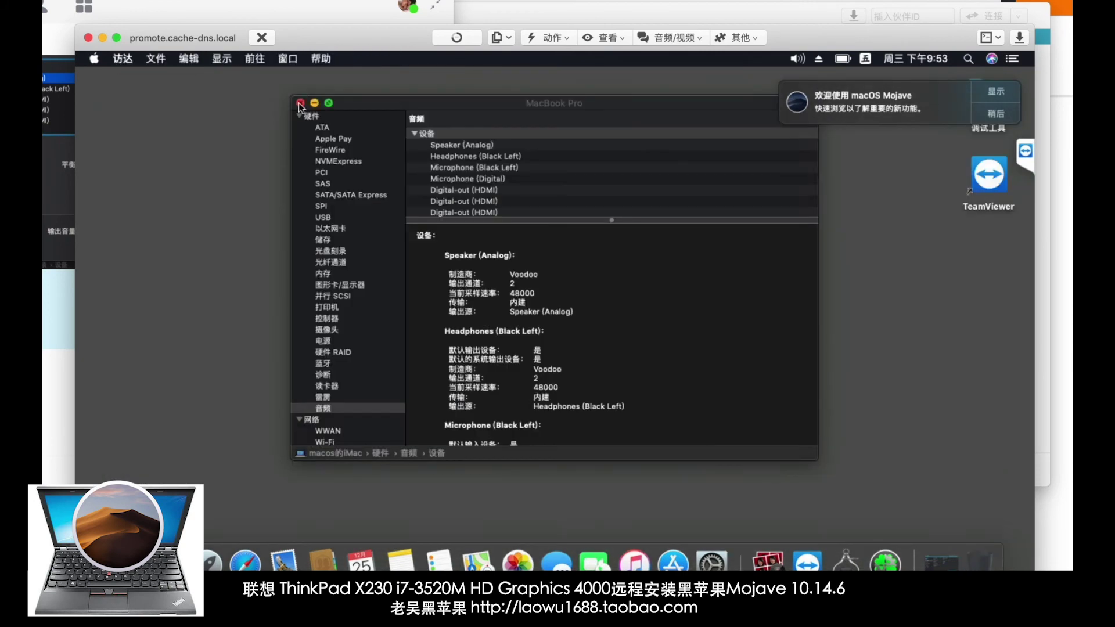
{"action": "left_click", "coordinate": [300, 103]}
{"action": "left_click", "coordinate": [94, 58]}
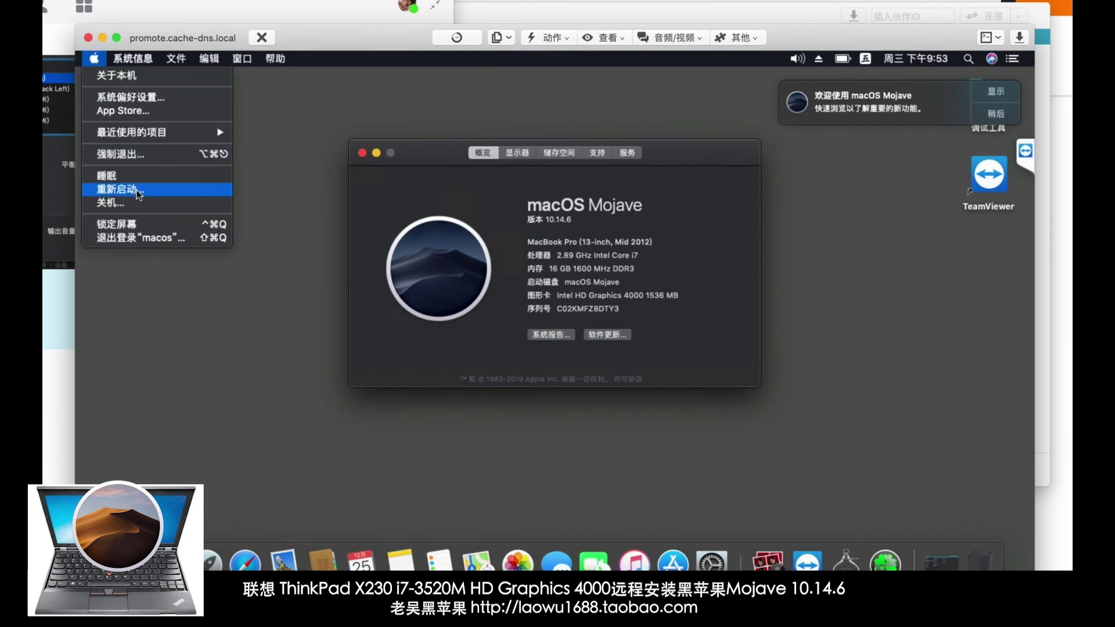
{"action": "left_click", "coordinate": [134, 186]}
{"action": "left_click", "coordinate": [667, 274]}
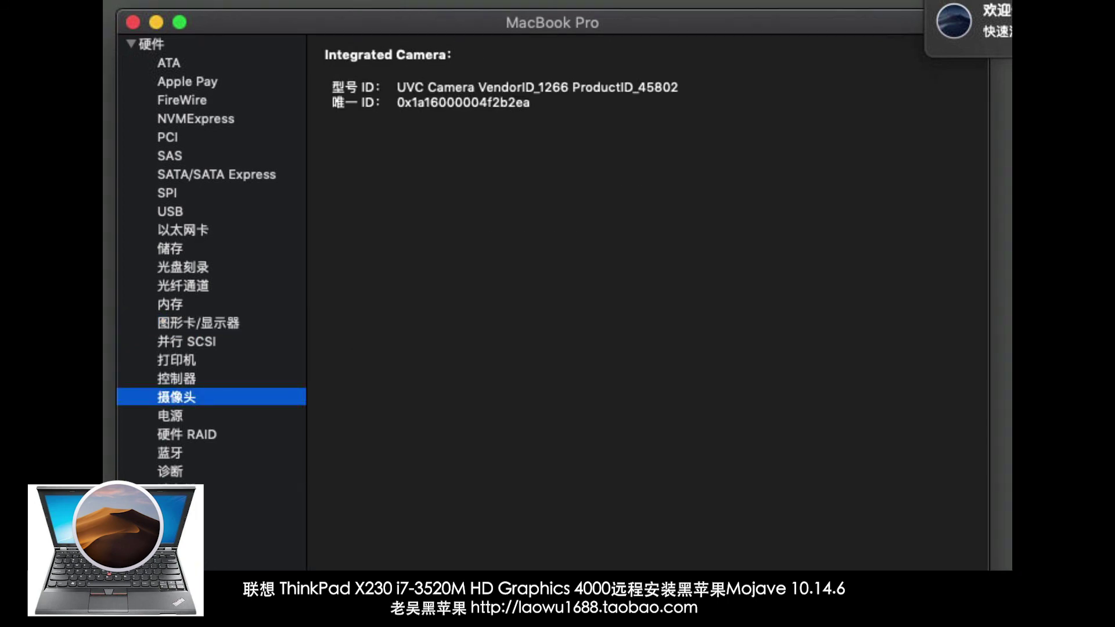
Page through the system report screenshots from the camera section to the power, Bluetooth and audio sections.
{"action": "key", "text": "Down"}
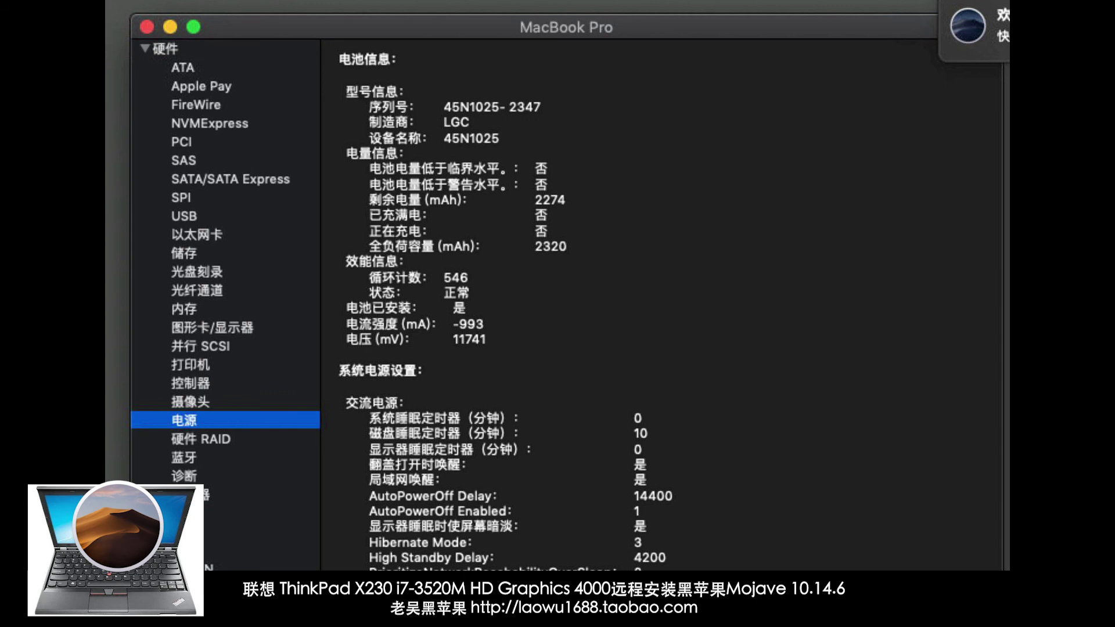
{"action": "key", "text": "Down"}
{"action": "key", "text": "Down"}
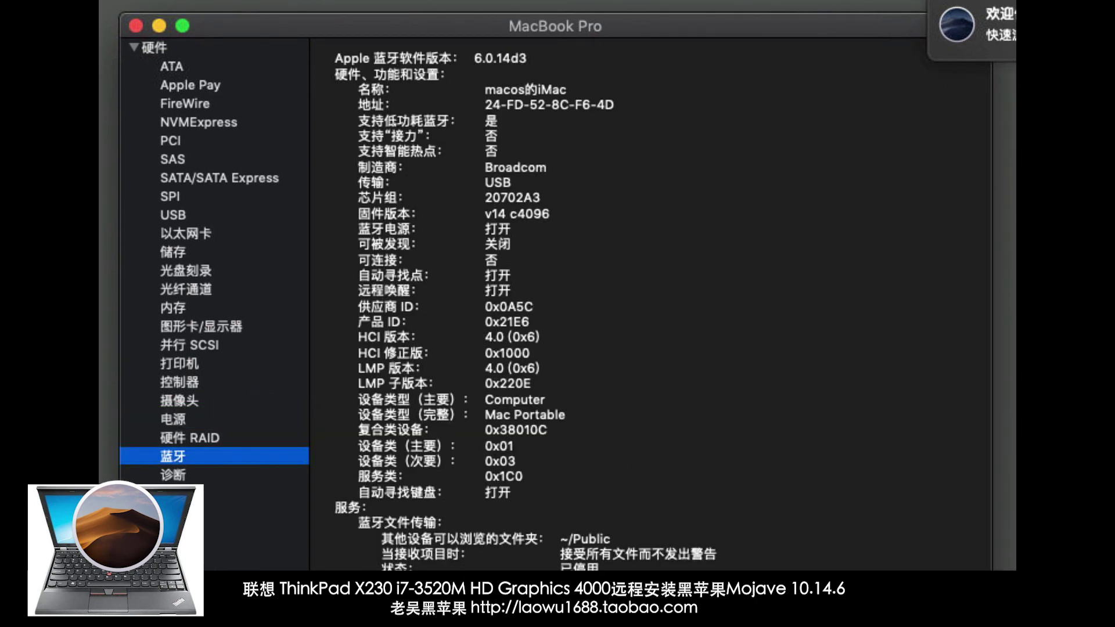
{"action": "key", "text": "Down"}
{"action": "key", "text": "Down"}
{"action": "key", "text": "Down"}
{"action": "key", "text": "Down"}
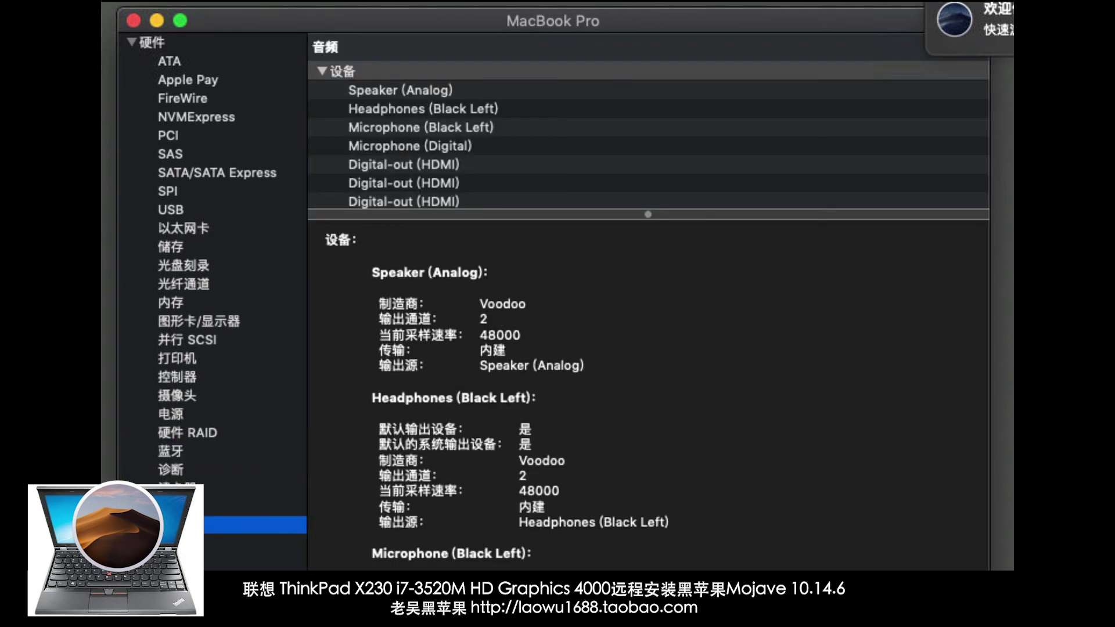